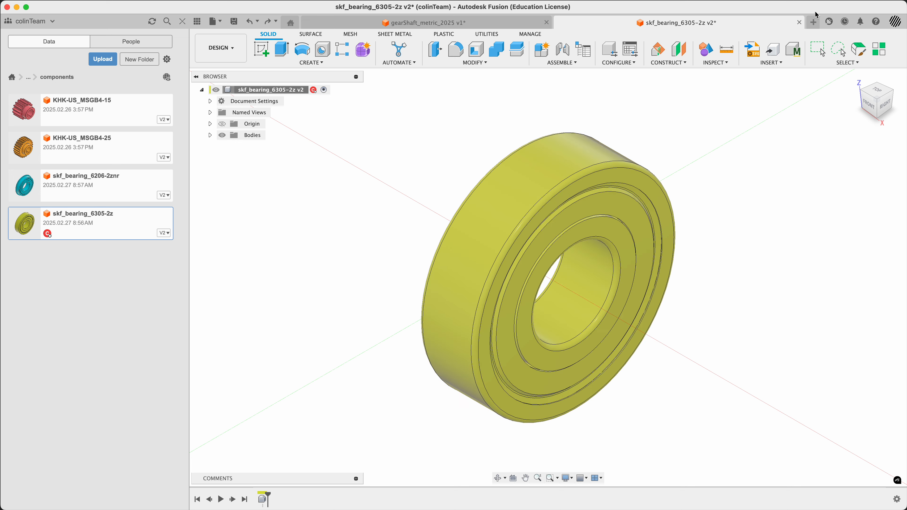
Close the bearing document and insert skf_bearing_6305-2z into the gearShaft_metric_2025 design.
left_click(799, 23)
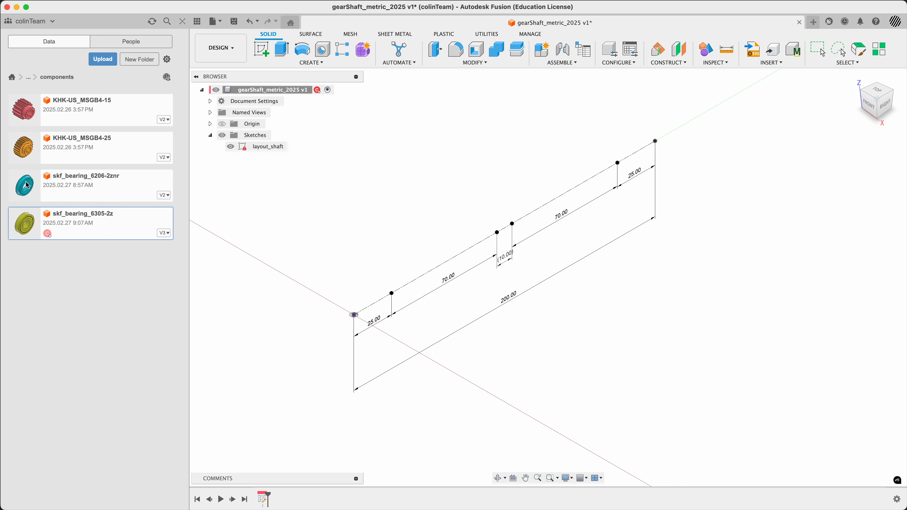
right_click(149, 230)
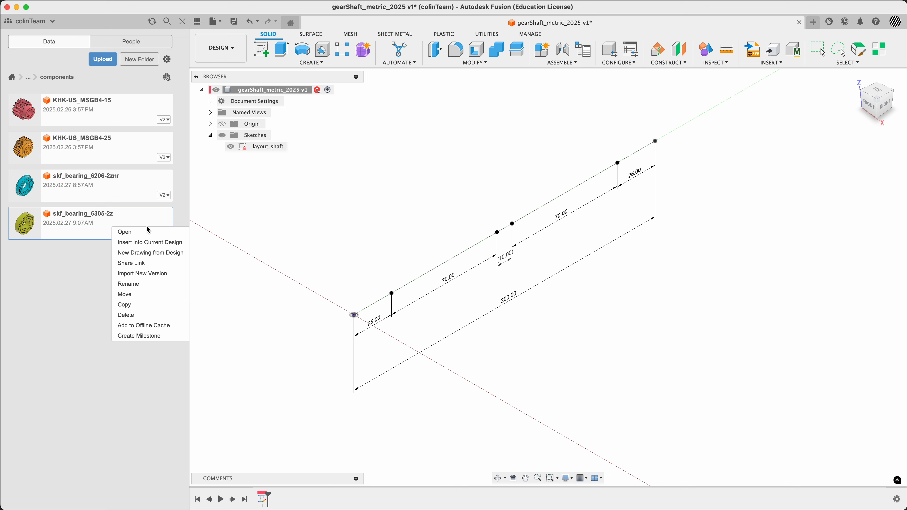
left_click(160, 242)
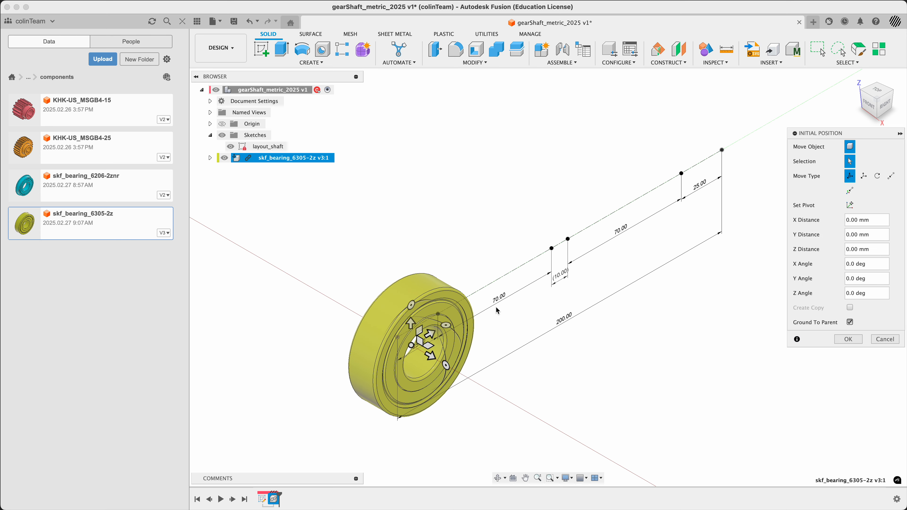
Rotate the inserted bearing -90° about Z and move it about -13.4 mm in X and -8.4 mm in Y onto the first 25 mm shaft segment.
mouse_move(464, 315)
middle_mouse_down("shift")
mouse_move(459, 234)
mouse_move(453, 266)
mouse_move(442, 247)
mouse_move(466, 324)
middle_mouse_up("shift")
left_click_drag(433, 334, 430, 397)
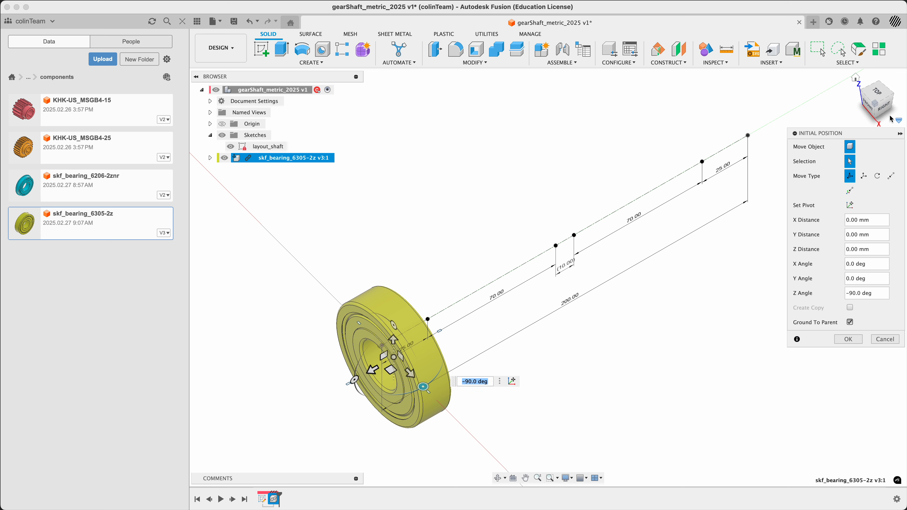
left_click(877, 92)
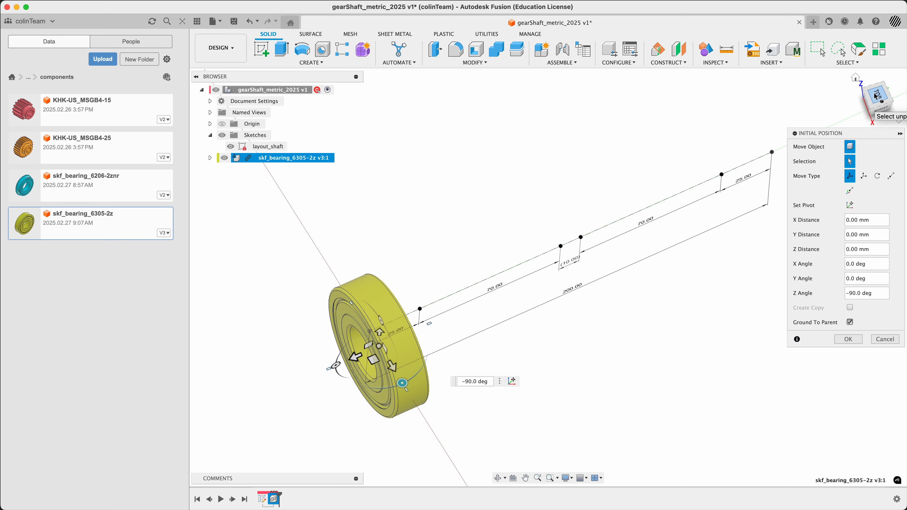
left_click_drag(345, 290, 375, 271)
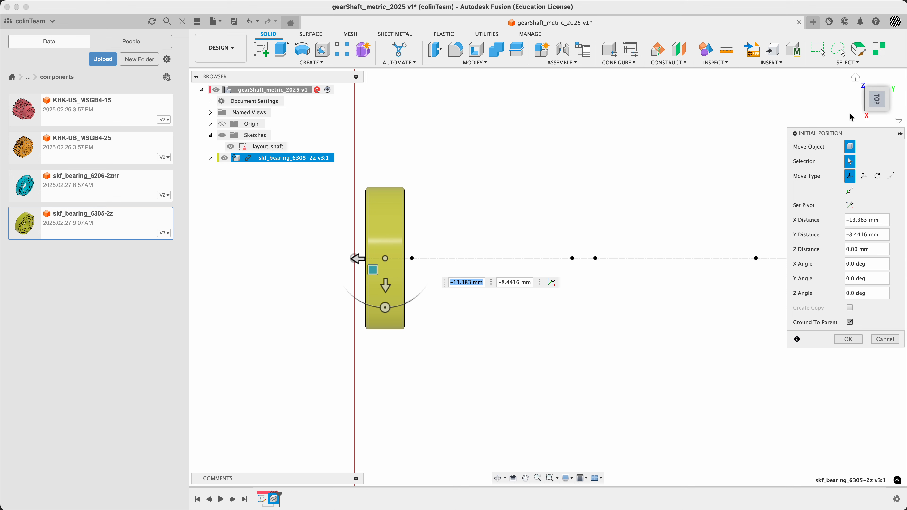
left_click(876, 117)
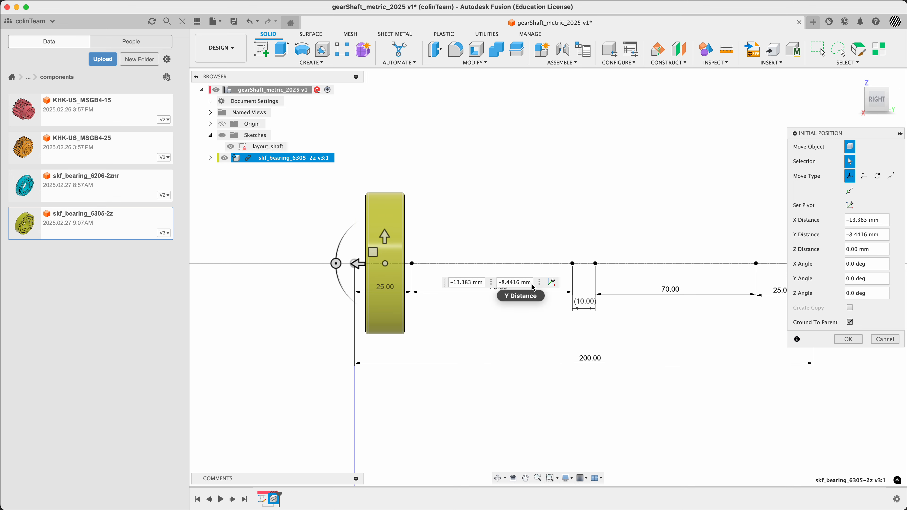
Turn off Ground To Parent for the 6305-2z bearing and accept its initial position.
left_click(850, 322)
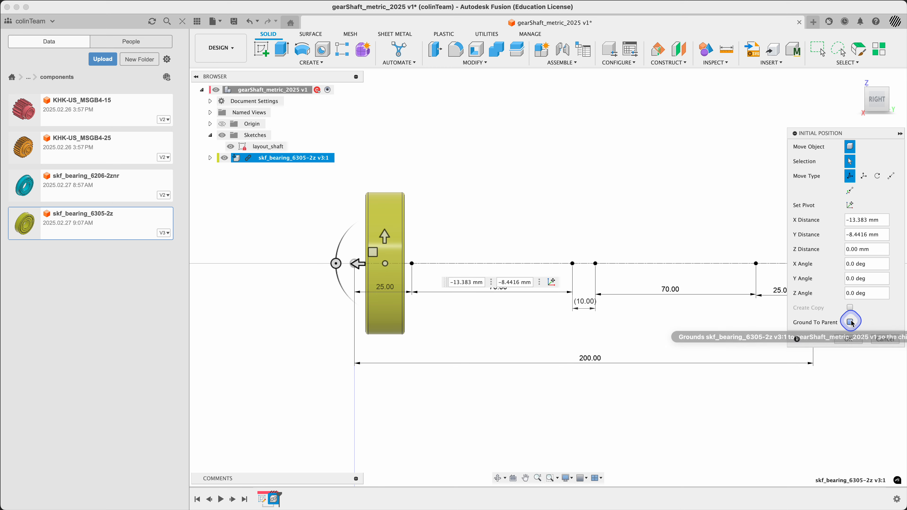
scroll(851, 323, "up", 5, "ctrl")
scroll(851, 322, "down", 4, "ctrl")
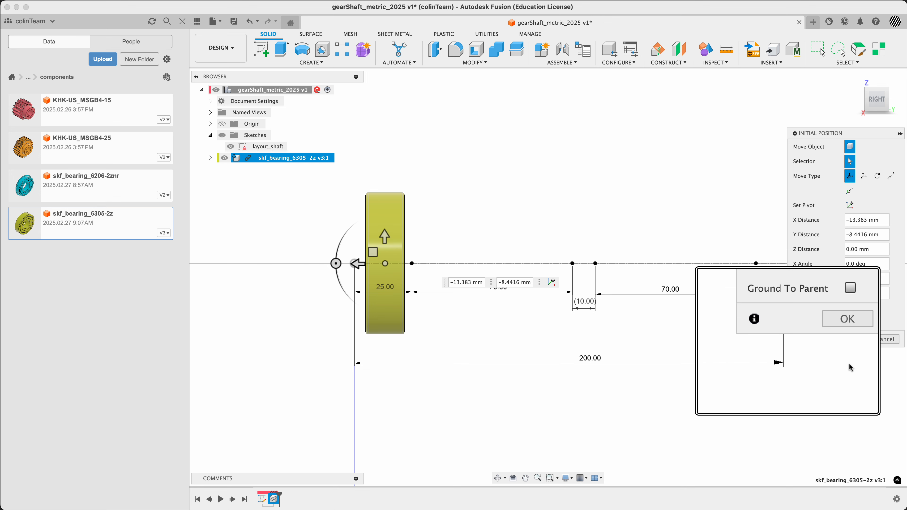
scroll(852, 339, "down", 3, "ctrl")
left_click(848, 339)
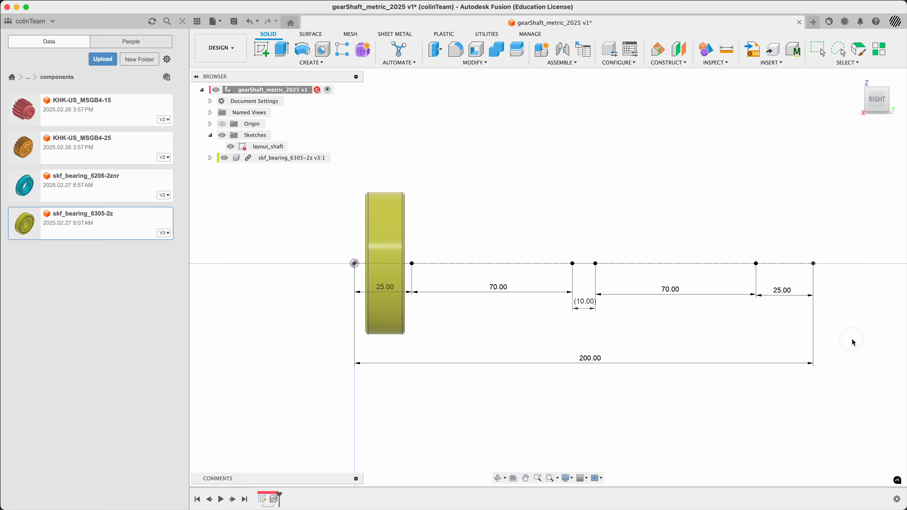
left_click(250, 157)
right_click(258, 158)
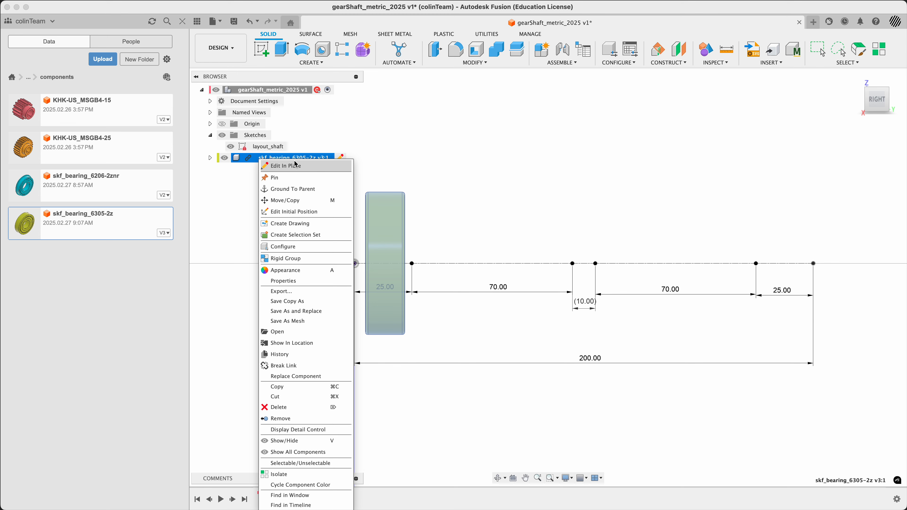
left_click(289, 189)
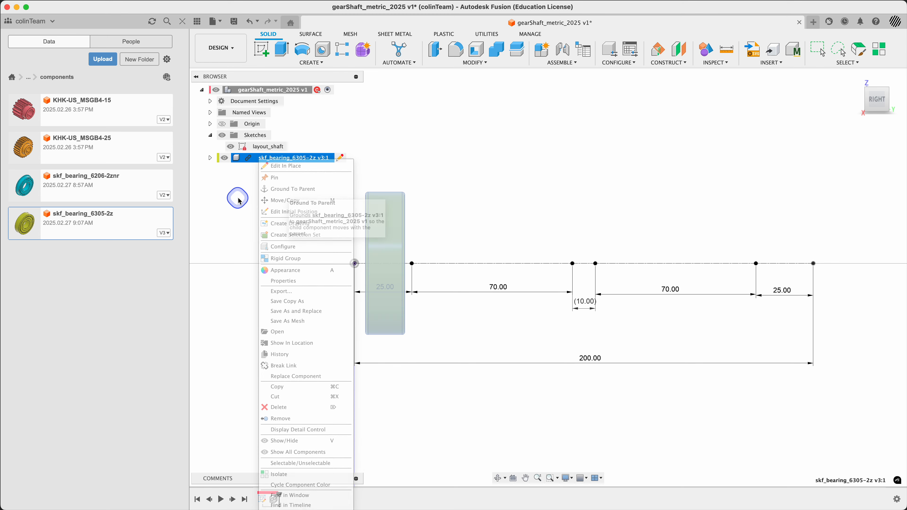
middle_click_drag(439, 148, 457, 174, "shift")
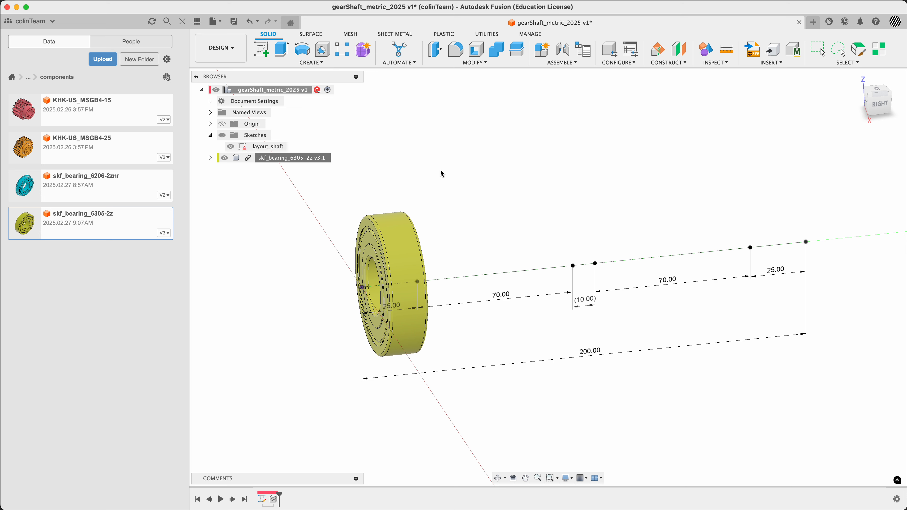
Insert the KHK-US_MSGB4-15 gear into the current design and rotate it -90° about Z.
right_click(122, 106)
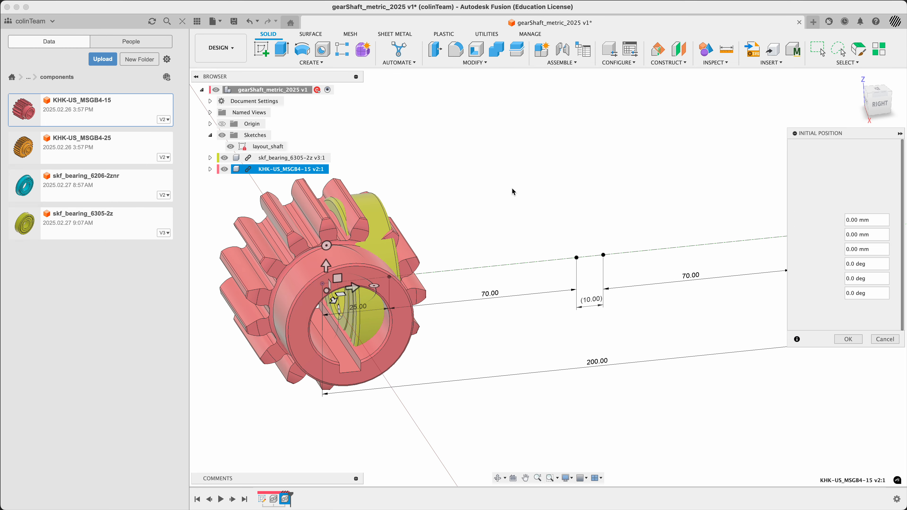
left_click(879, 92)
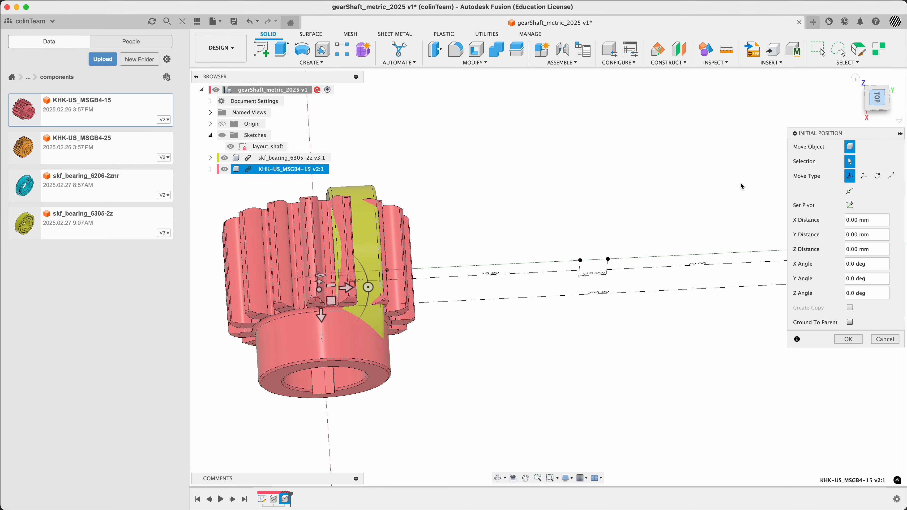
left_click_drag(368, 282, 319, 331)
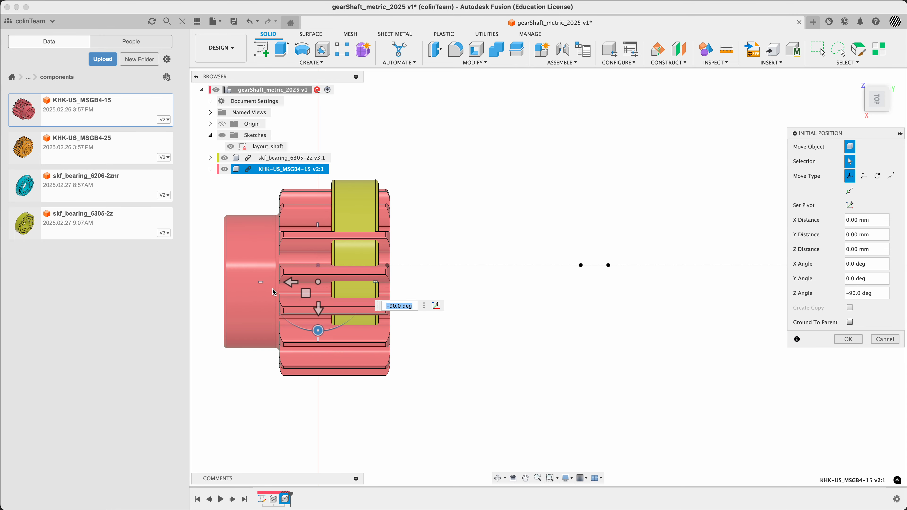
Place the KHK-US_MSGB4-15 gear on the first 70 mm shaft segment, about -65.3 mm in X and -6.3 mm in Y, leaving it ungrounded.
left_click_drag(306, 293, 487, 276)
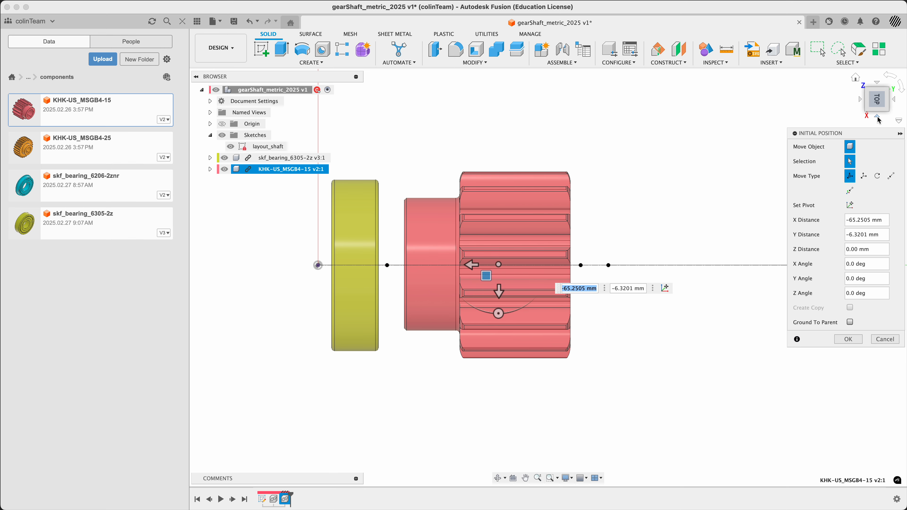
left_click(878, 118)
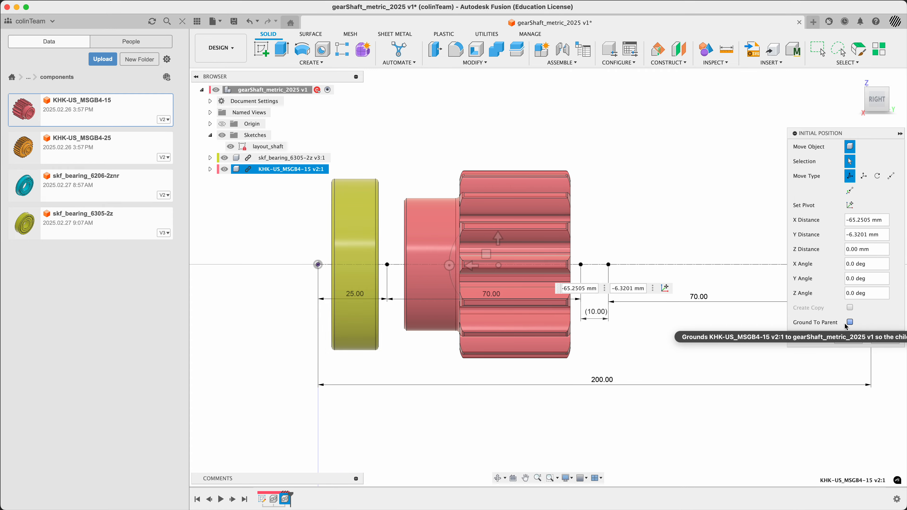
left_click(848, 339)
middle_click_drag(667, 365, 699, 396, "shift")
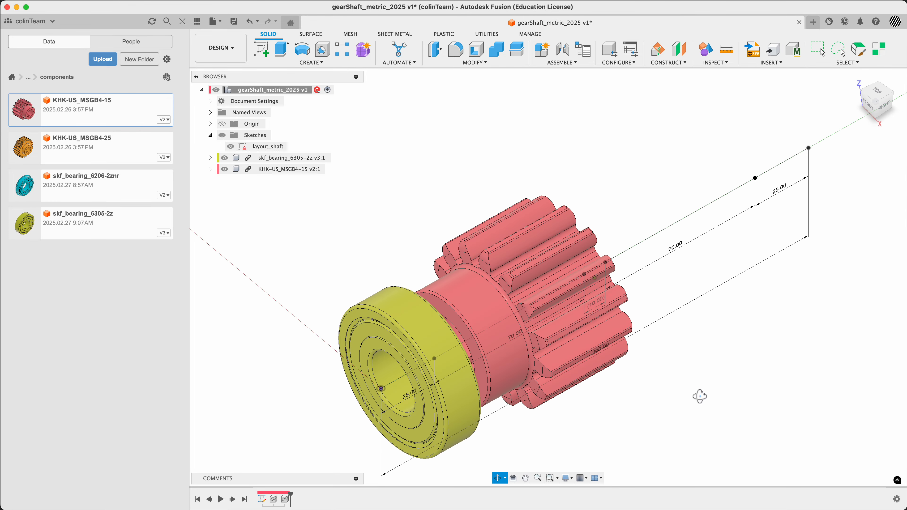
Insert the KHK-US_MSGB4-25 gear into the current design and rotate it 90° about Z.
left_click(112, 146)
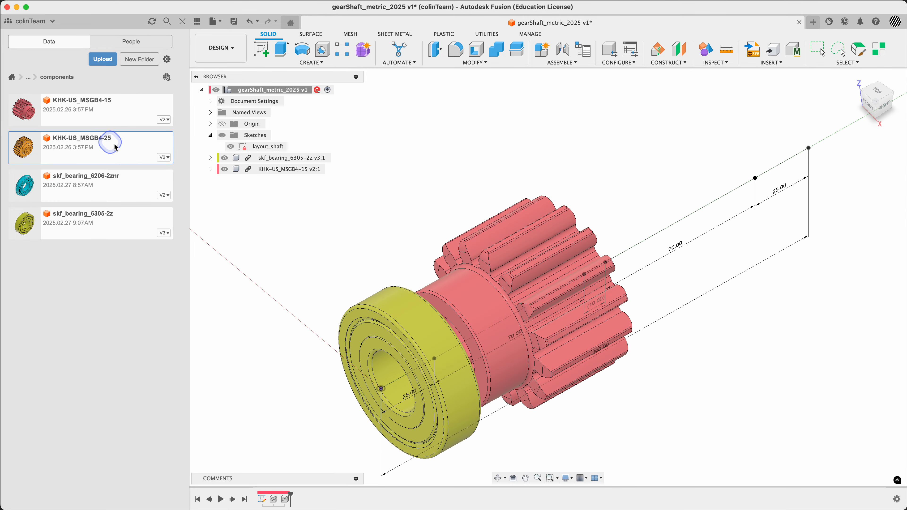
right_click(124, 152)
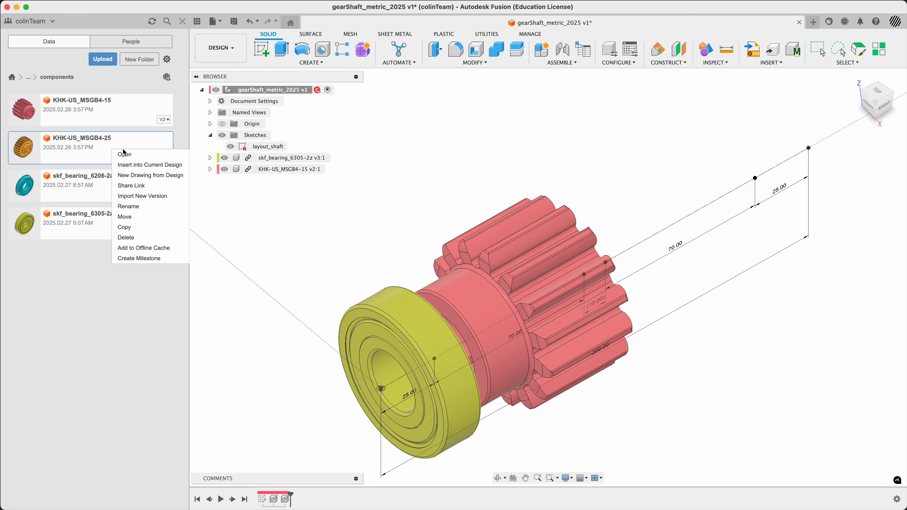
left_click(152, 169)
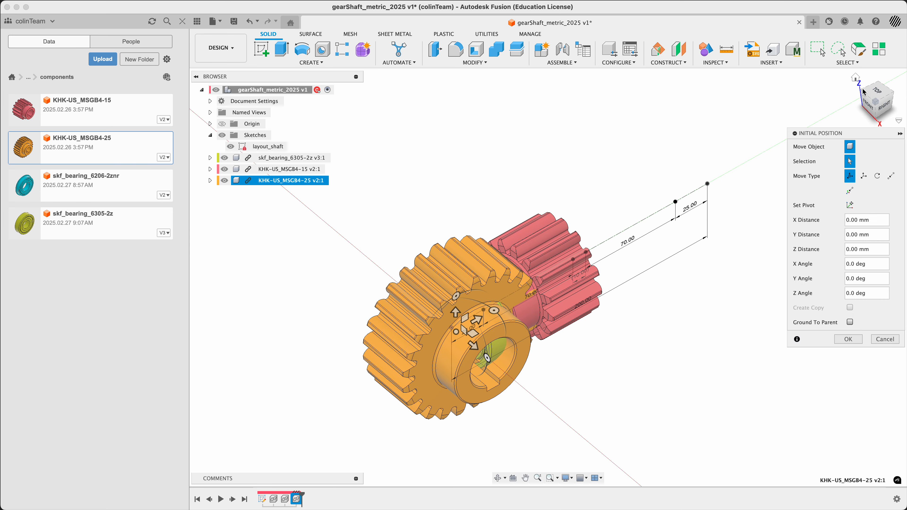
left_click_drag(870, 92, 860, 97)
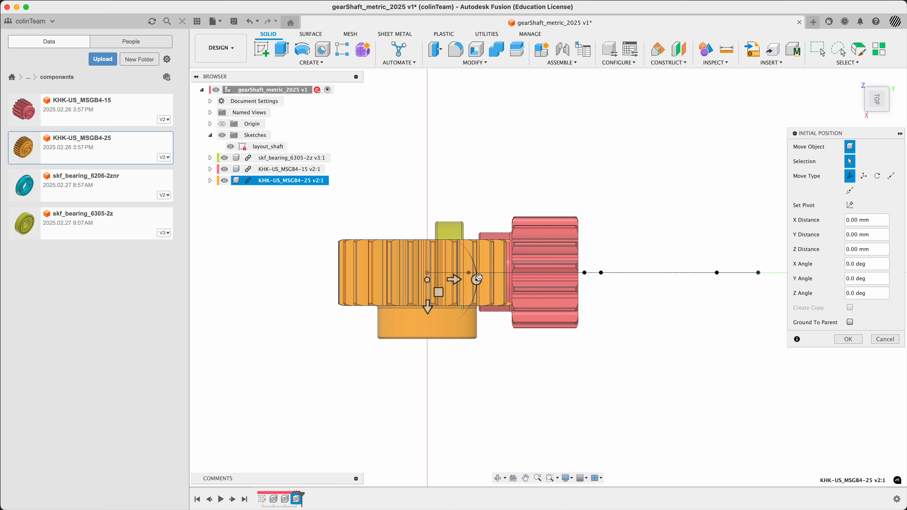
left_click_drag(479, 277, 431, 233)
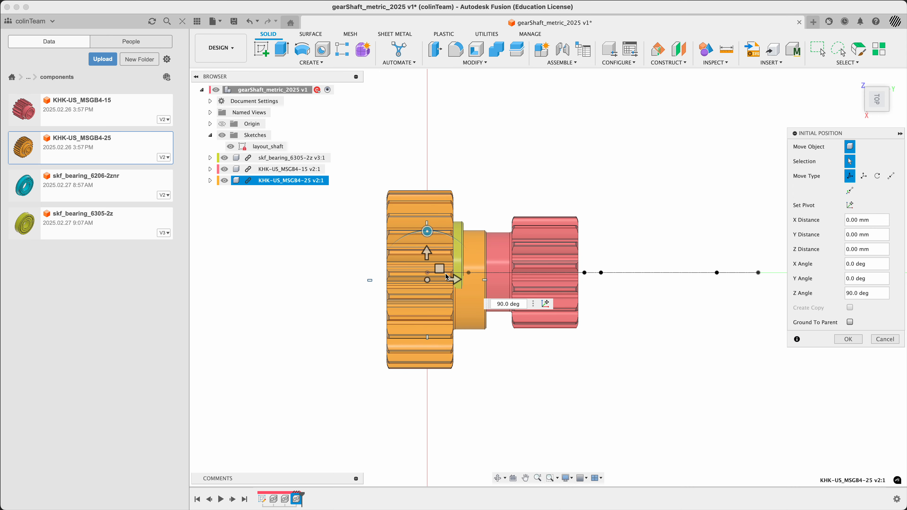
Place the KHK-US_MSGB4-25 gear on the second 70 mm shaft segment, about 135.3 mm in X and 2.6 mm in Y, leaving it ungrounded.
left_click_drag(442, 271, 666, 266)
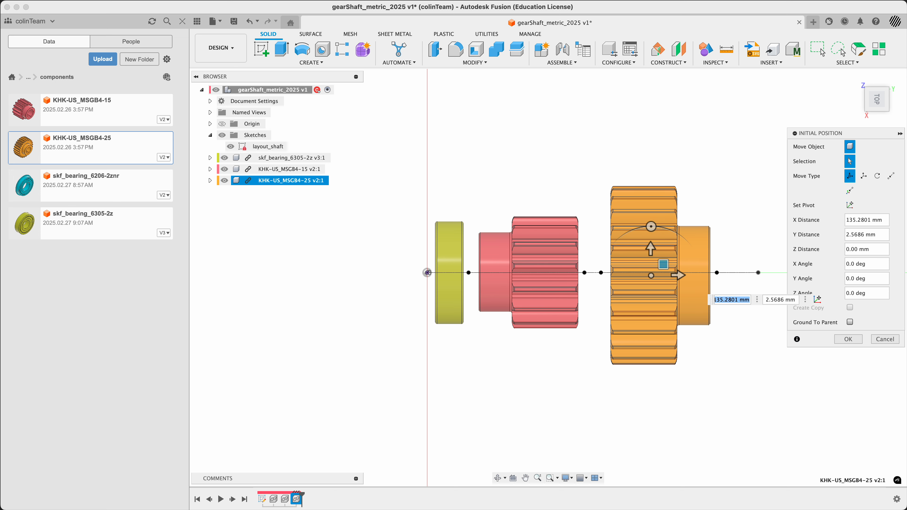
left_click(879, 117)
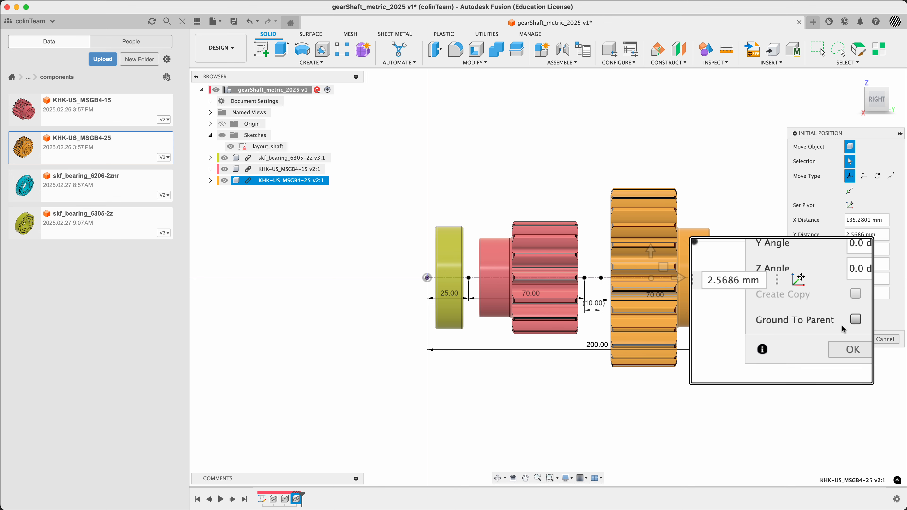
left_click(847, 338)
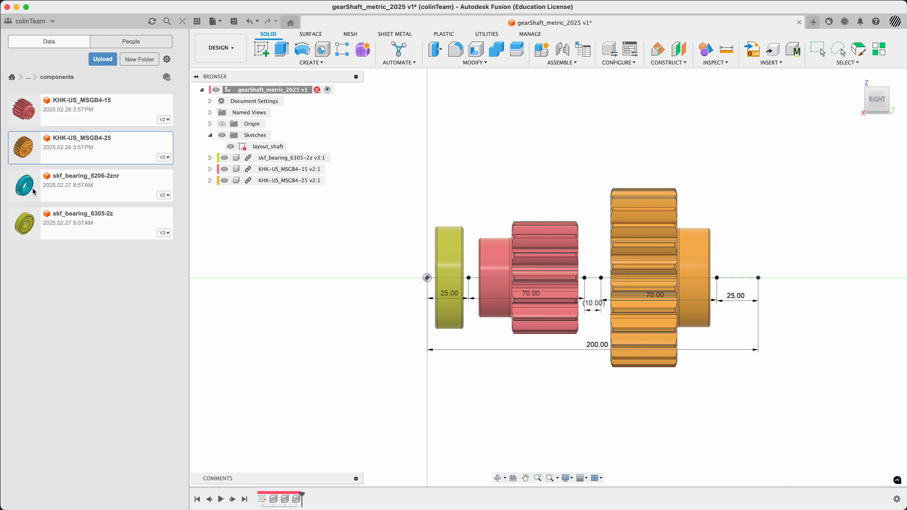
Insert skf_bearing_6206-2znr into the current design and rotate it -90° about Z.
right_click(116, 193)
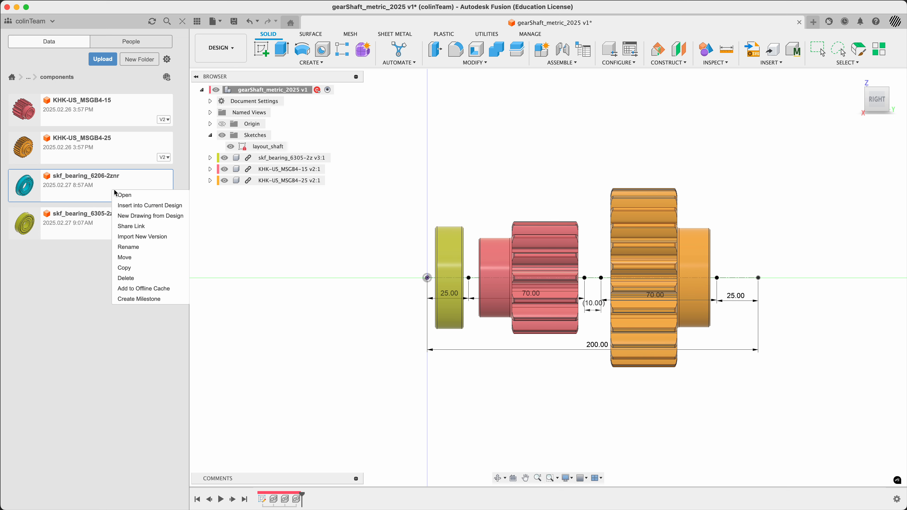
left_click(134, 207)
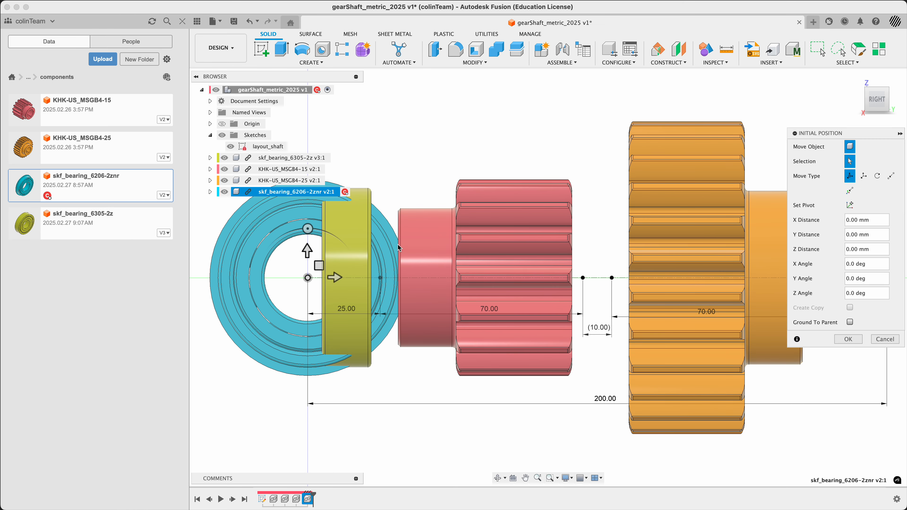
left_click(855, 77)
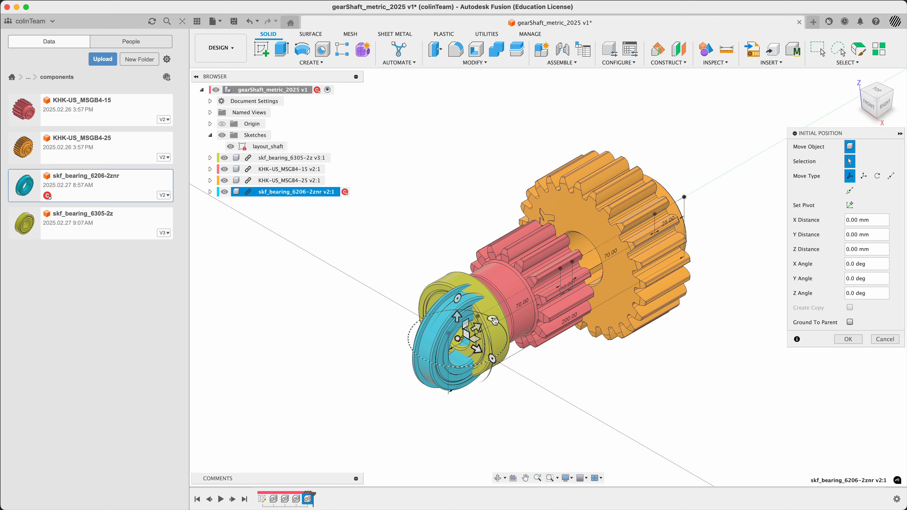
left_click_drag(492, 318, 512, 357)
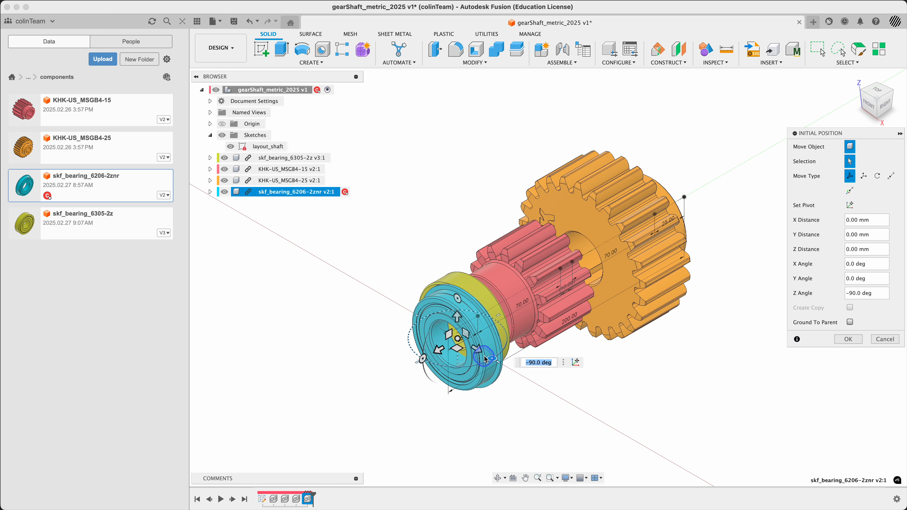
Place skf_bearing_6206-2znr on the last 25 mm shaft segment, about -190.6 mm in X and -6.2 mm in Y, leaving it ungrounded.
left_click(875, 92)
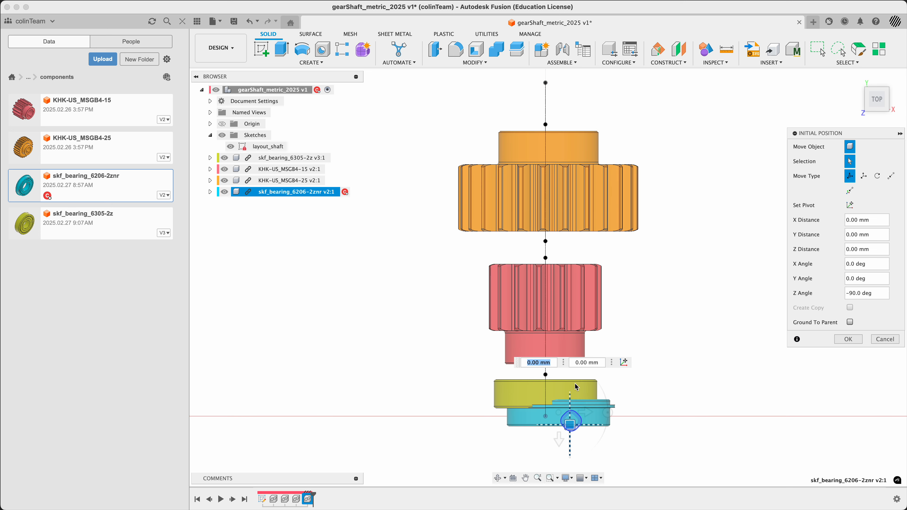
left_click_drag(571, 428, 561, 115)
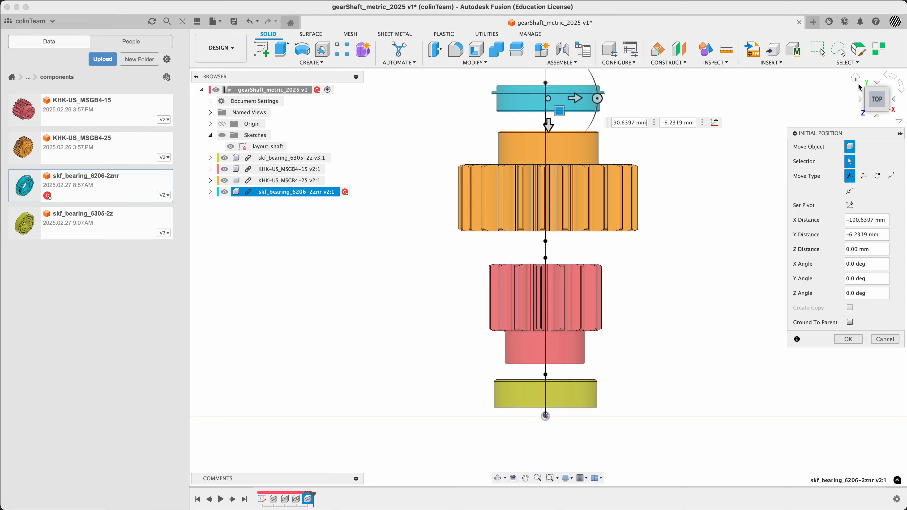
left_click(856, 78)
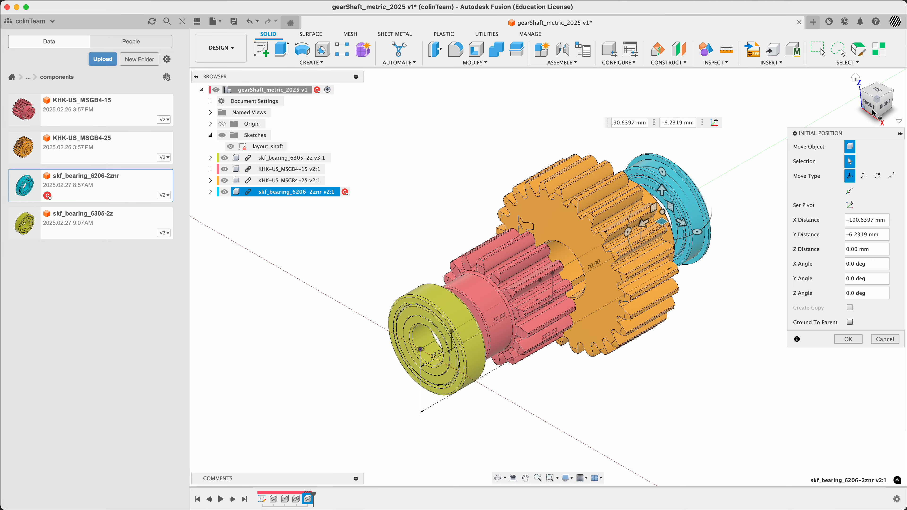
left_click(885, 108)
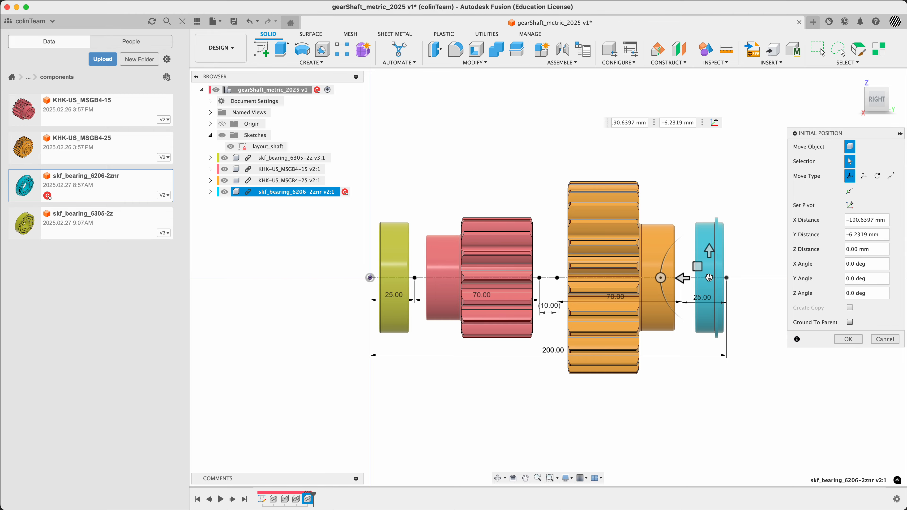
left_click(848, 339)
Create a section analysis of the gears and bearings on the YZ plane at 0 mm distance, with component colors and hatching.
middle_click_drag(788, 364, 791, 344, "shift")
left_click(716, 63)
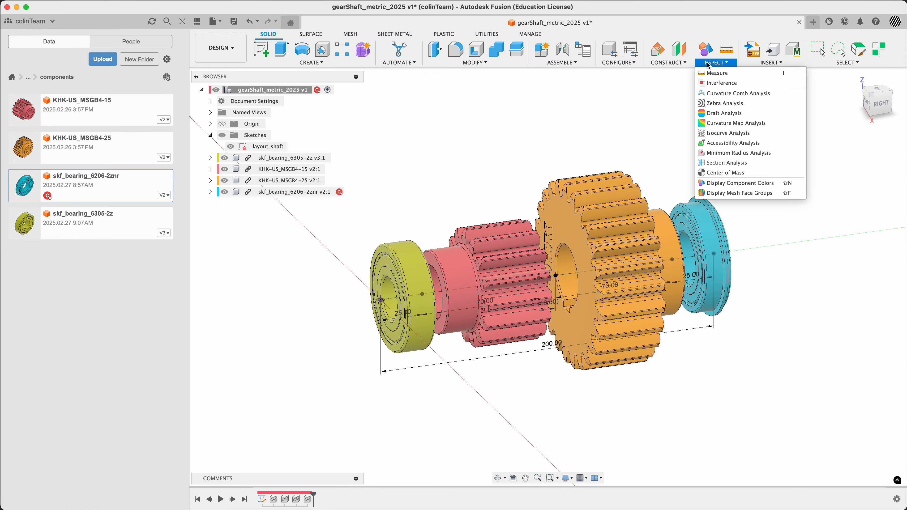
left_click(726, 163)
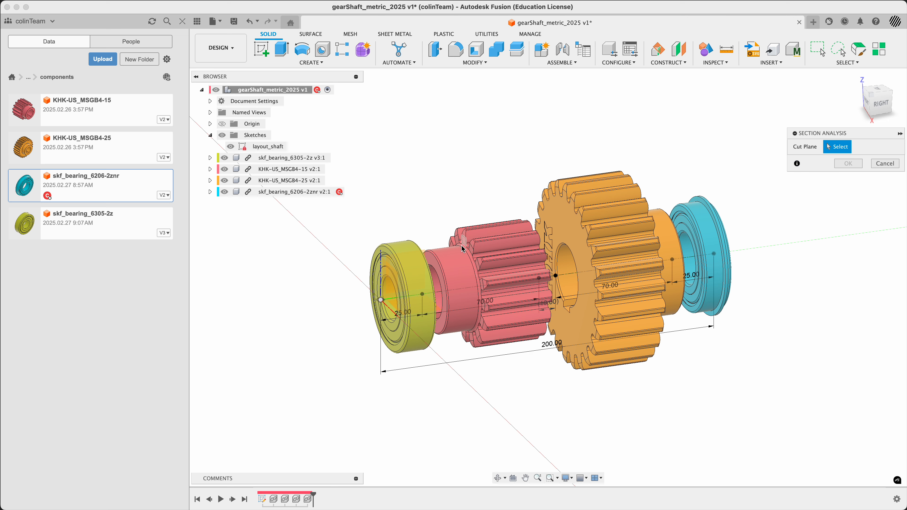
left_click(395, 266)
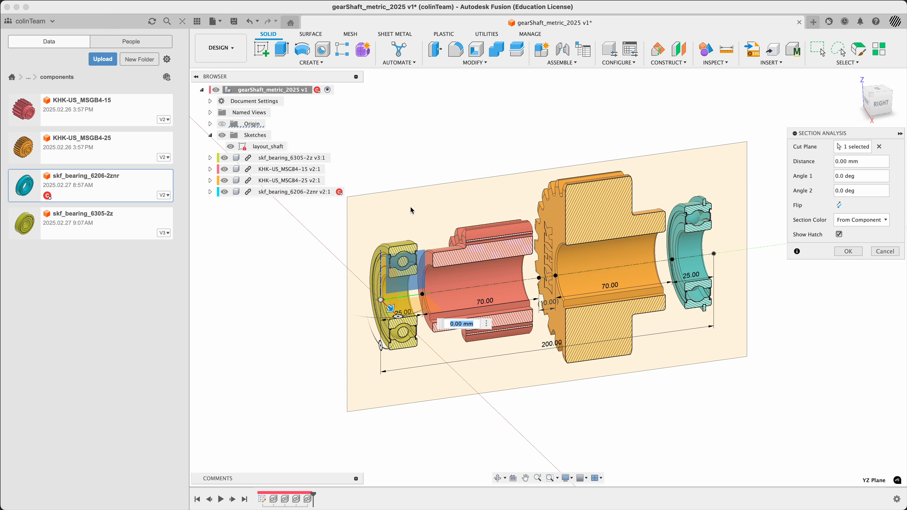
left_click(840, 205)
left_click(840, 205)
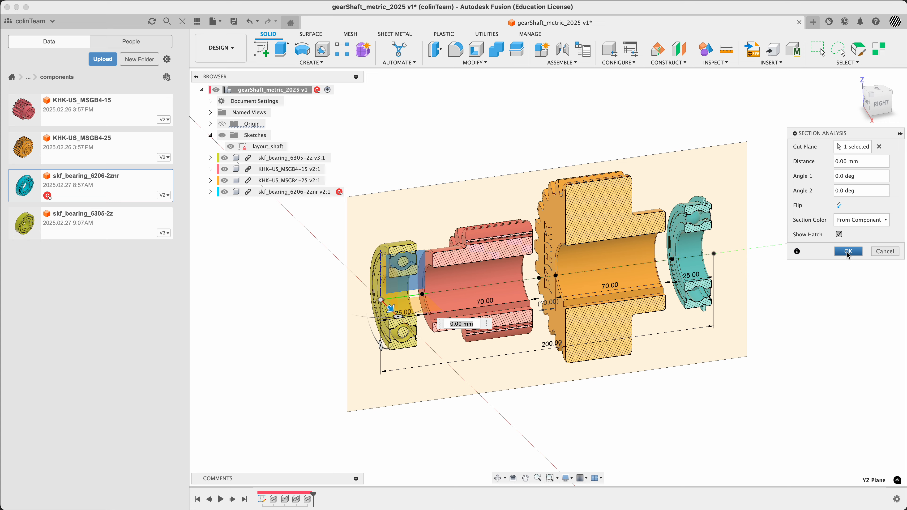
left_click(849, 251)
middle_click_drag(828, 259, 813, 257, "shift")
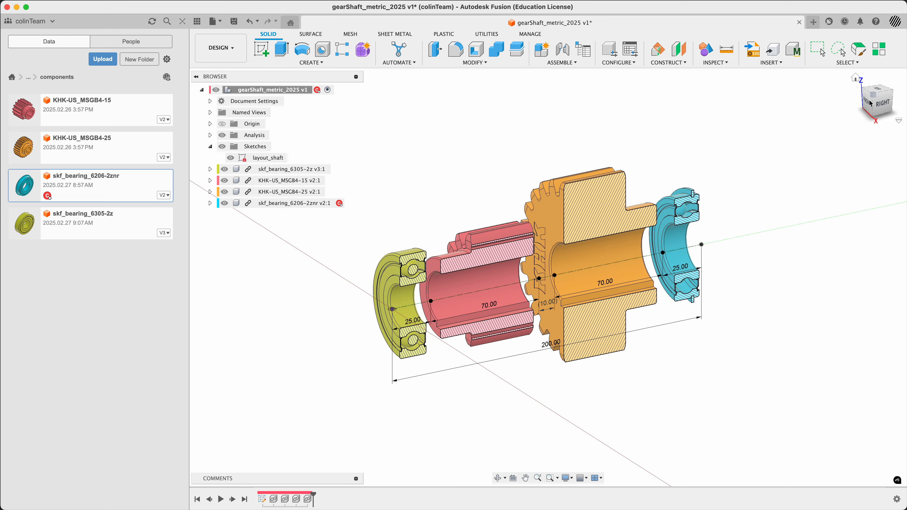
Reorder the layout_shaft sketch in the design history to come after all four component inserts.
left_click(881, 106)
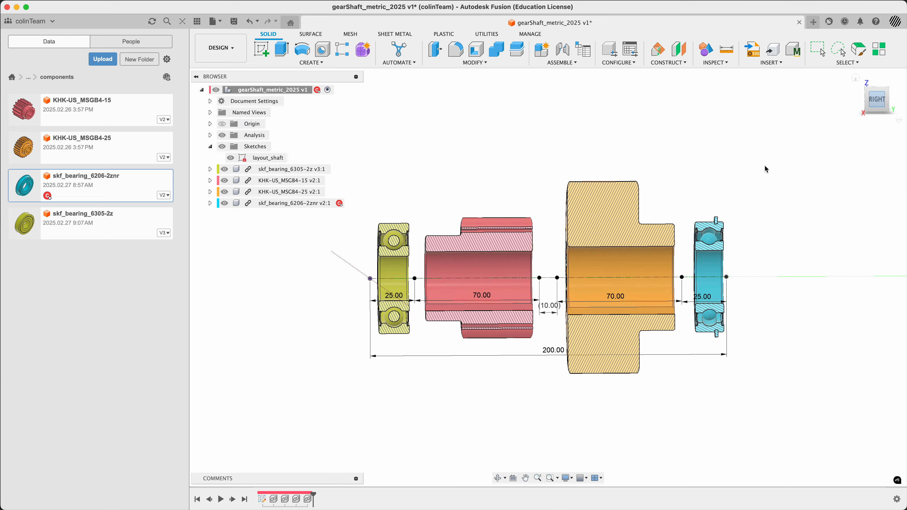
scroll(512, 282, "up", 5)
scroll(575, 278, "down", 5)
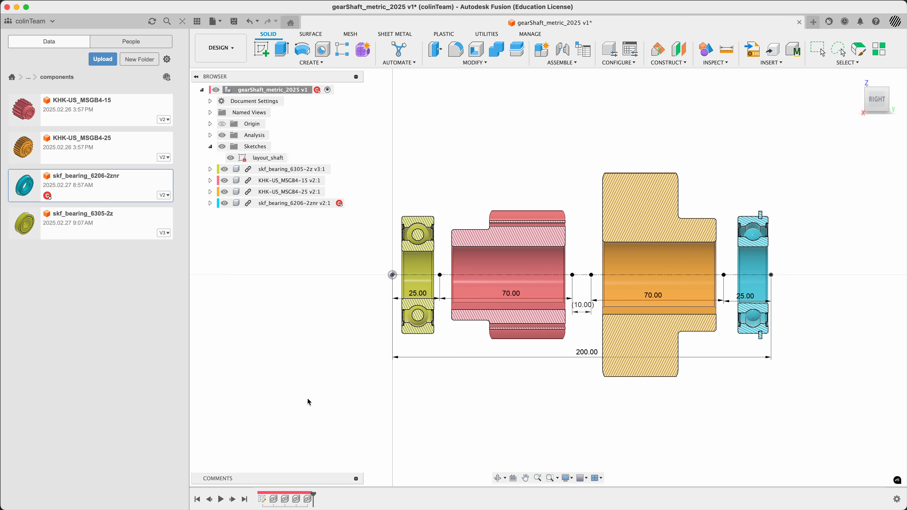
left_click(263, 500)
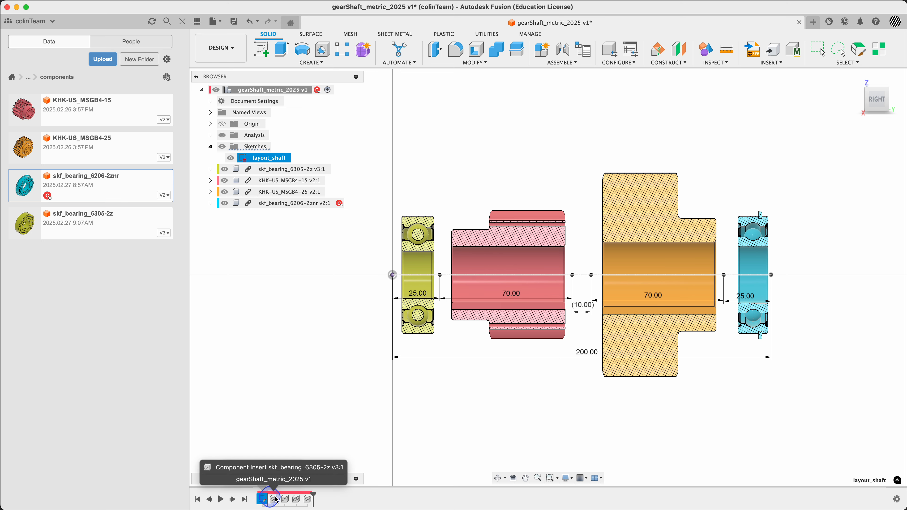
left_click(310, 499)
left_click_drag(297, 502, 296, 502)
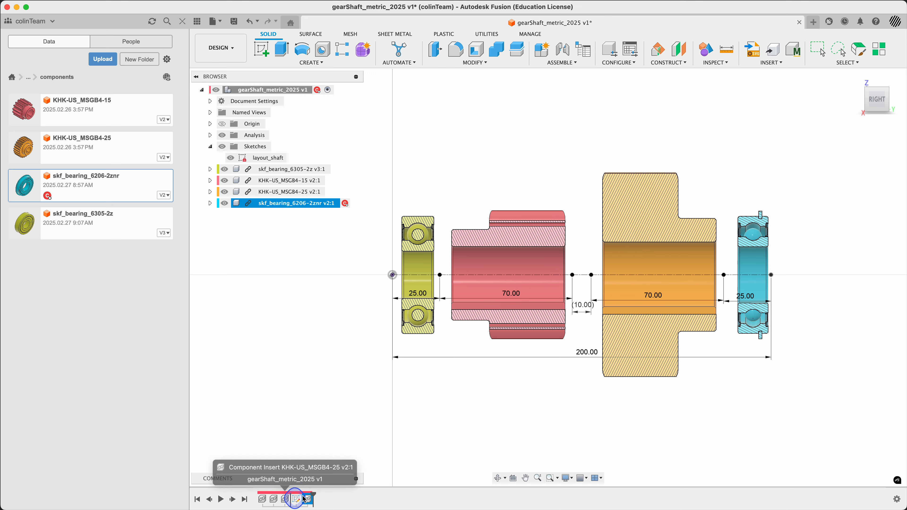
scroll(296, 502, "up", 5, "ctrl")
scroll(296, 502, "down", 5, "ctrl")
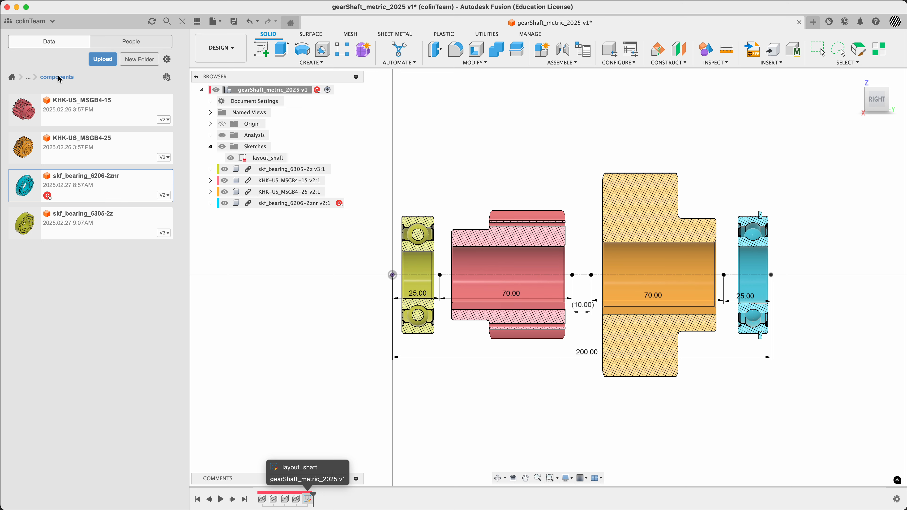
Hide the project data listing and collapse the component browser to enlarge the modeling area.
left_click(182, 21)
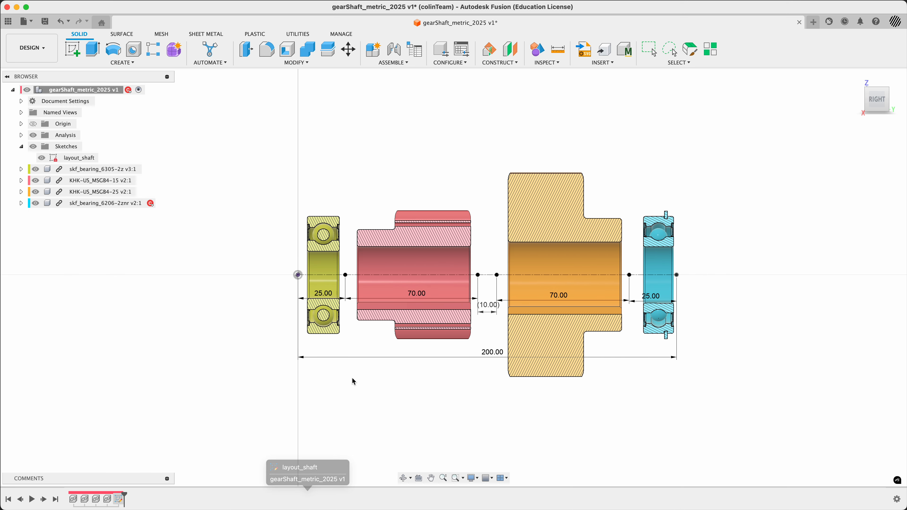
left_click(7, 76)
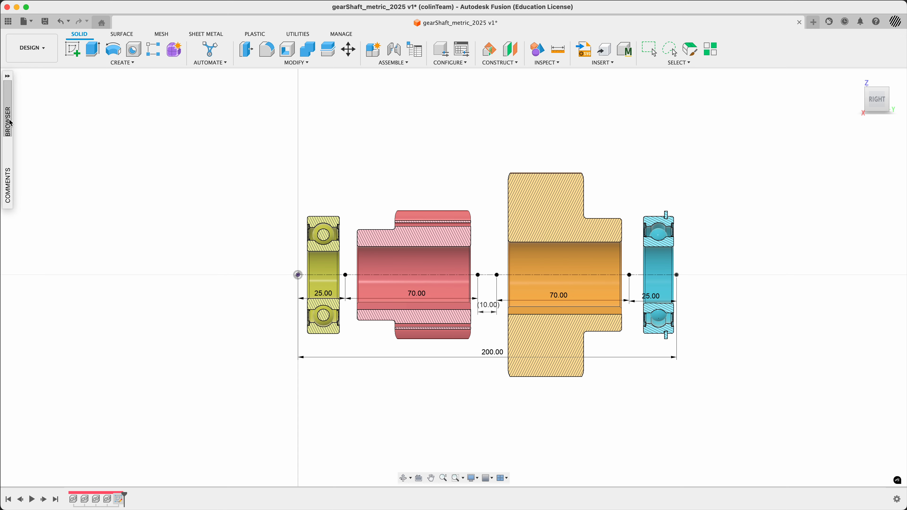
mouse_move(10, 123)
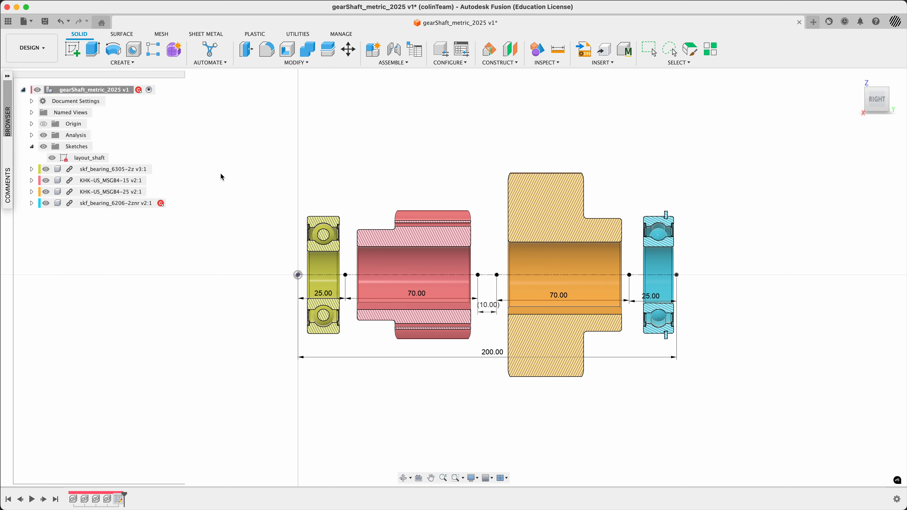
Reposition the layout sketch's 200 mm overall dimension and all its segment dimensions below the sectioned gears and bearings.
scroll(443, 223, "up", 3)
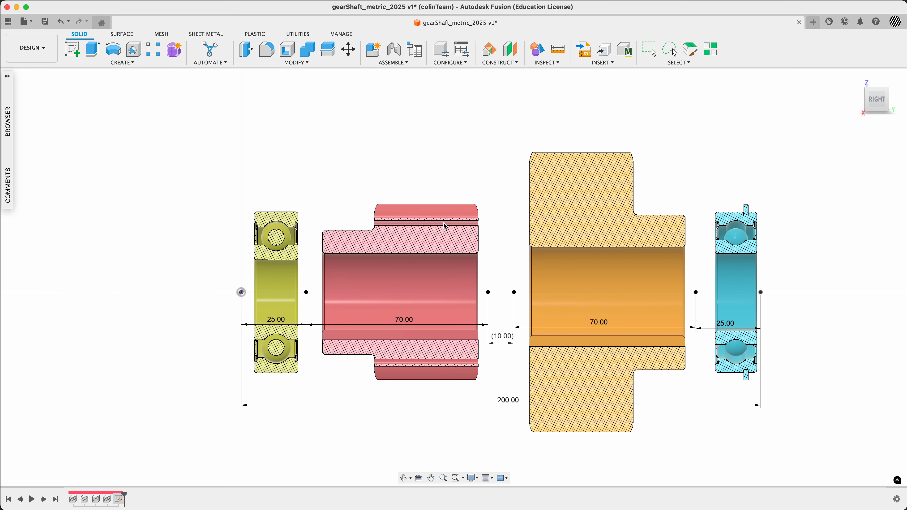
scroll(444, 223, "down", 1)
middle_click_drag(415, 168, 367, 144)
scroll(349, 147, "up", 3)
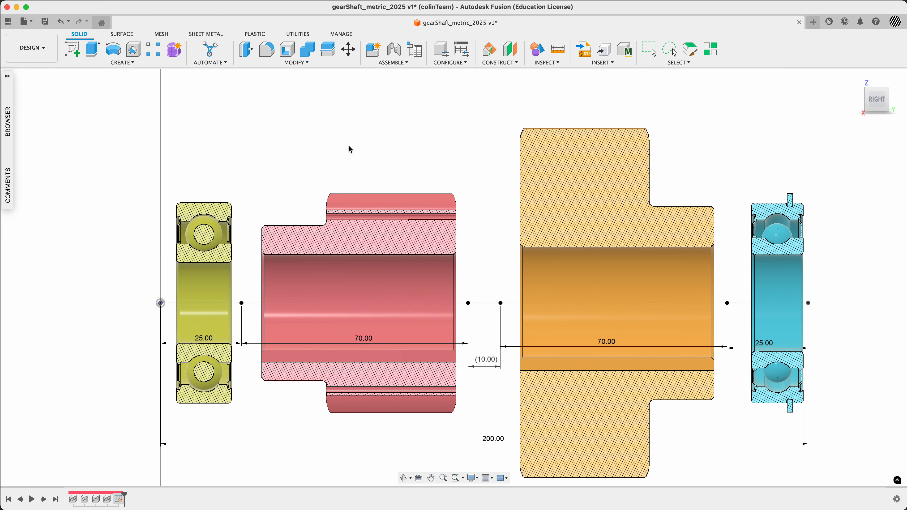
scroll(350, 149, "down", 2)
scroll(365, 158, "up", 1)
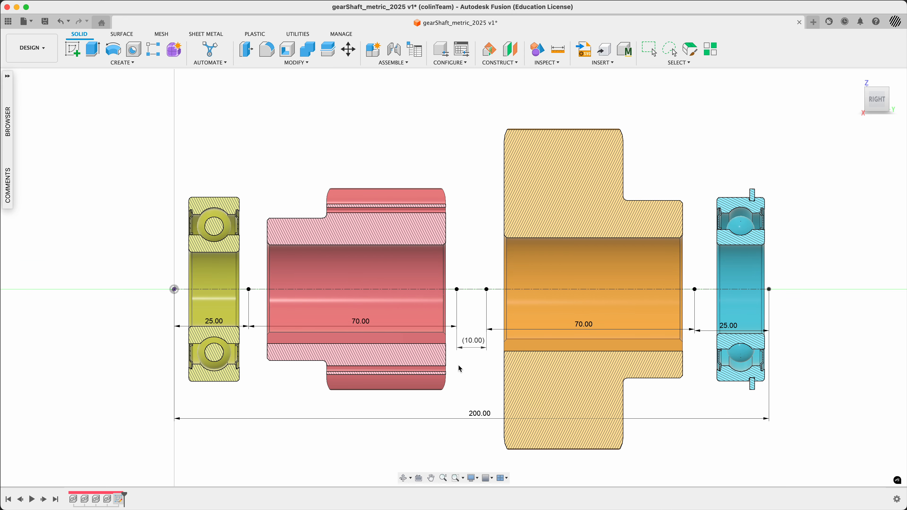
scroll(460, 368, "down", 2)
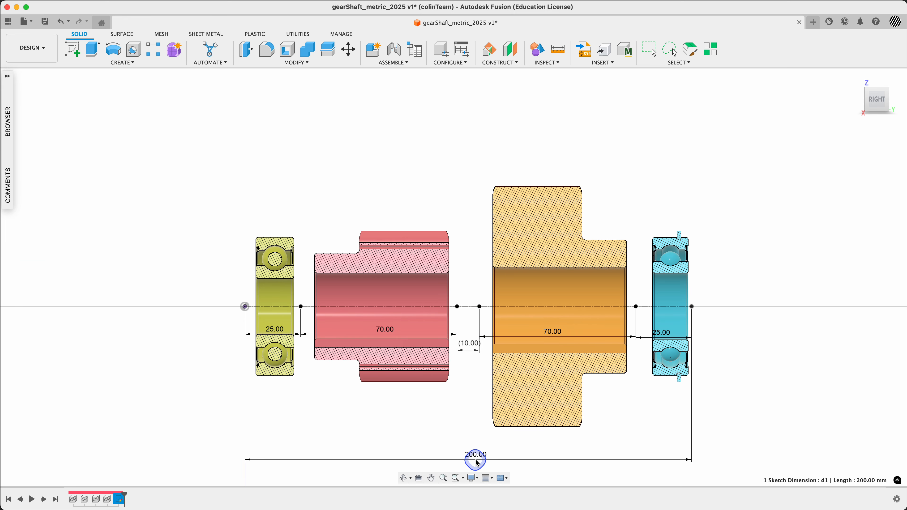
middle_click_drag(472, 415, 471, 342)
left_click_drag(385, 259, 373, 374)
left_click_drag(276, 271, 278, 382)
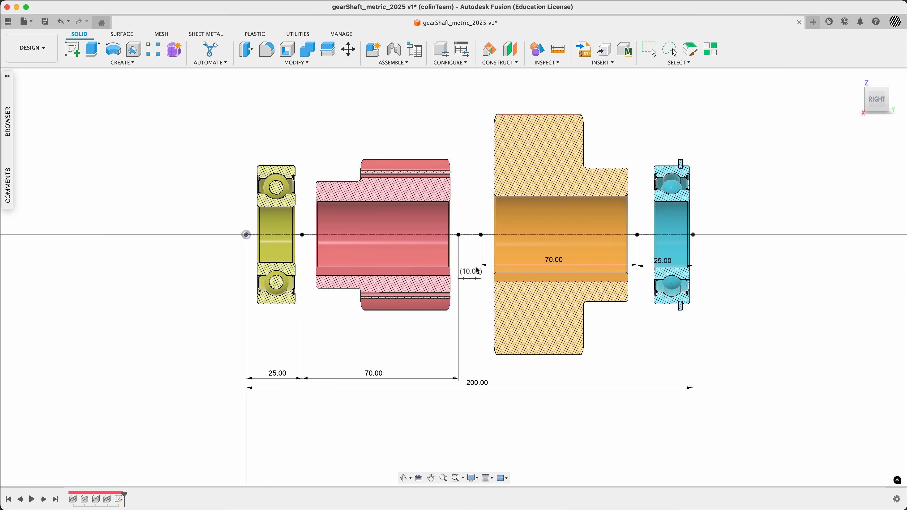
left_click_drag(471, 273, 453, 372)
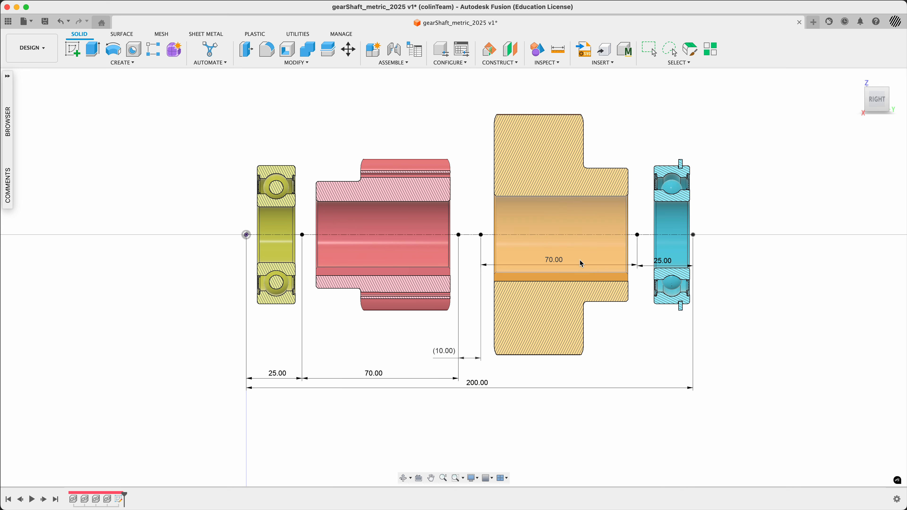
left_click_drag(559, 283, 570, 380)
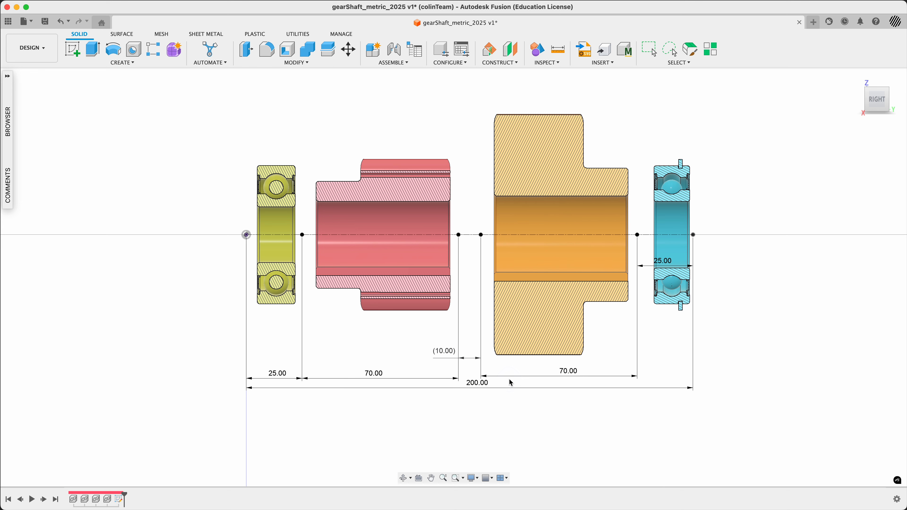
left_click_drag(477, 388, 475, 401)
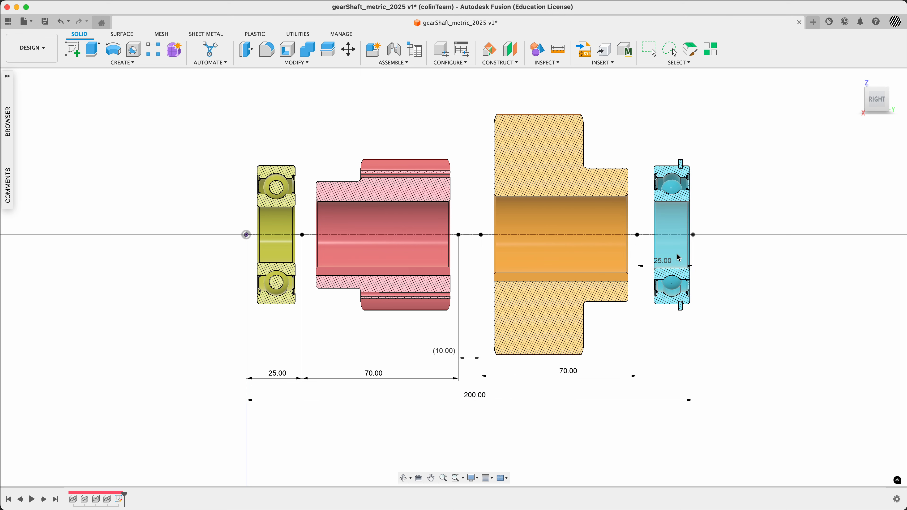
left_click_drag(664, 264, 676, 379)
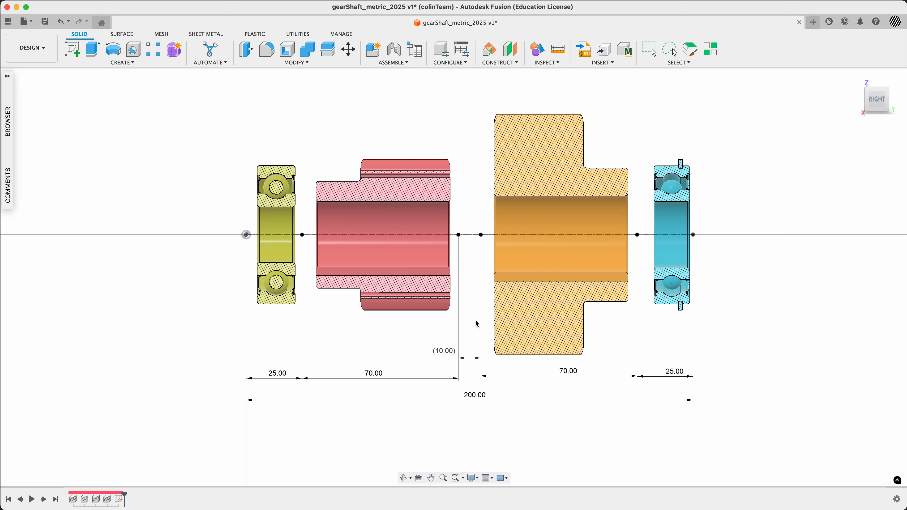
Open the layout sketch for editing from its 200 mm centre line.
right_click(314, 237)
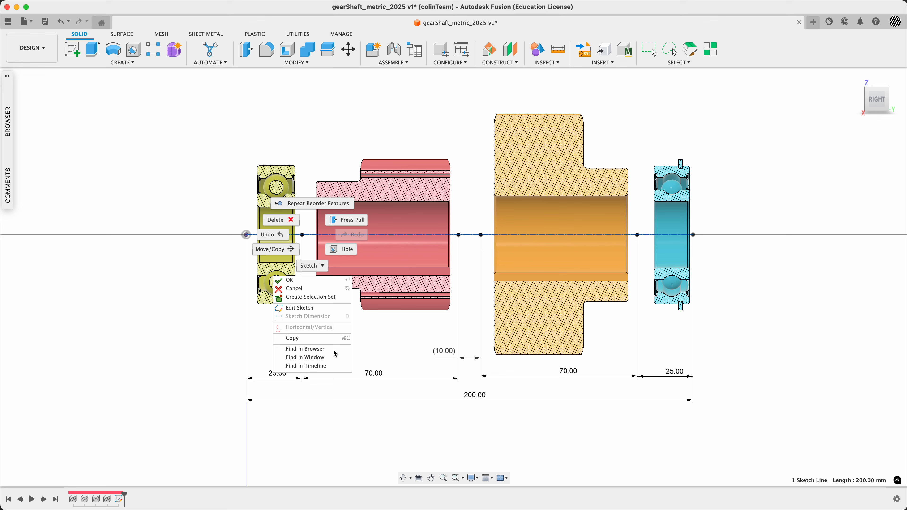
left_click(303, 307)
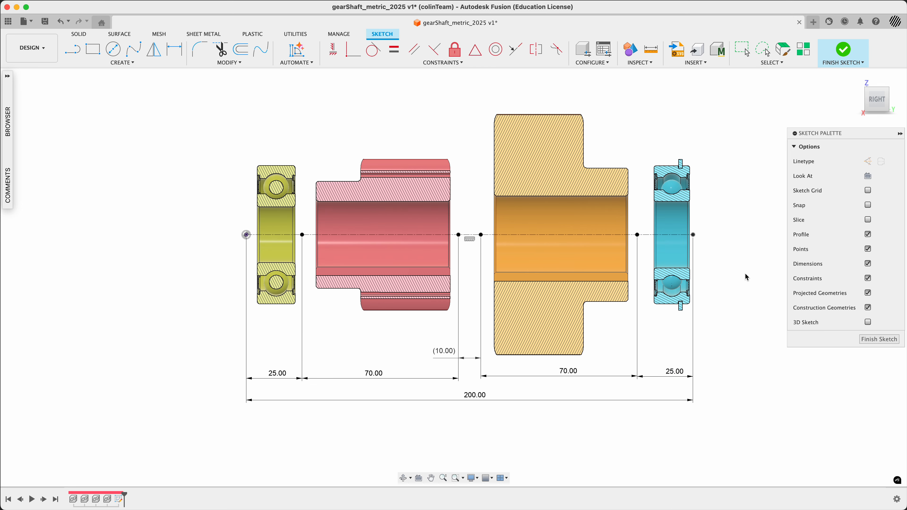
scroll(243, 216, "up", 2)
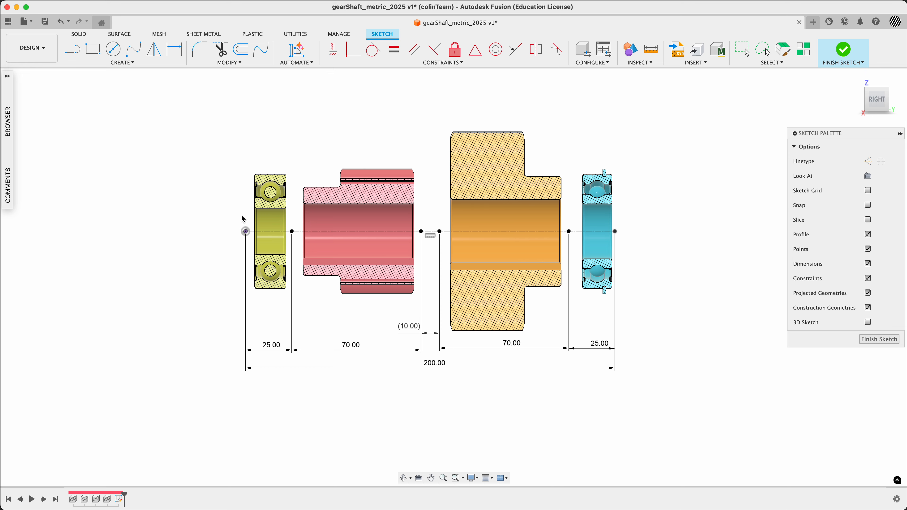
middle_click_drag(241, 214, 192, 229)
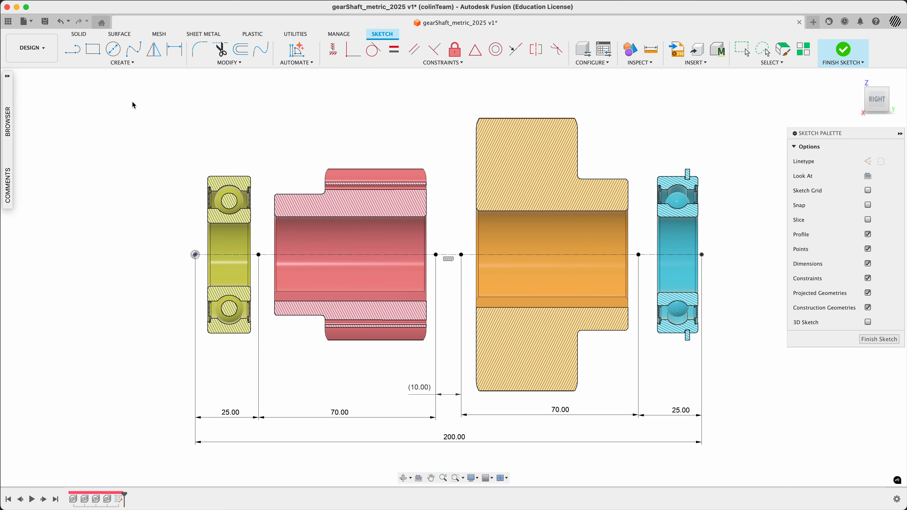
Draw connected lines from the origin about 26 mm through the left bearing, up about 4 mm, through the smaller gear, and up for the shoulder.
left_click(73, 50)
scroll(189, 254, "up", 2)
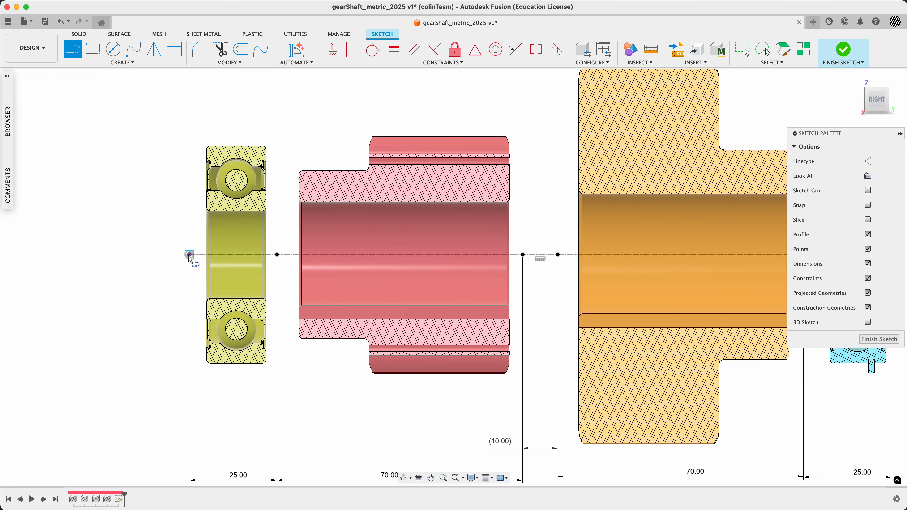
scroll(190, 254, "up", 1)
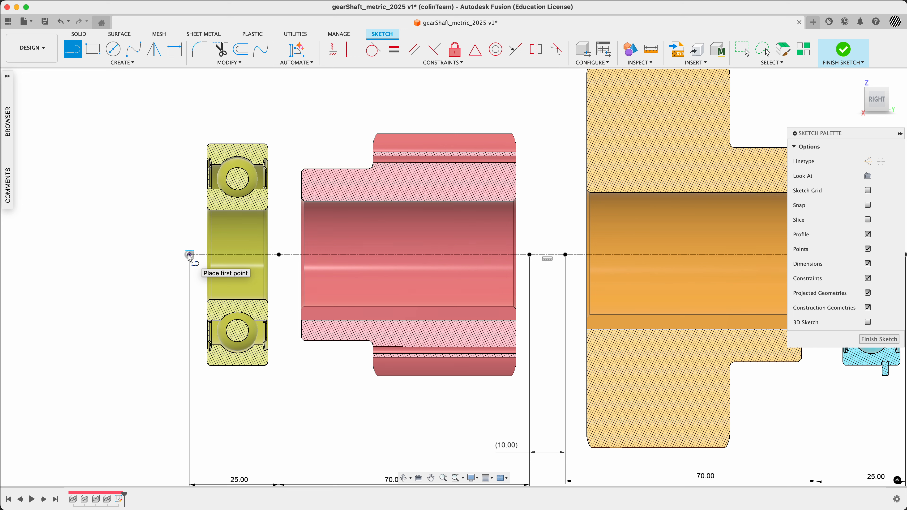
left_click(190, 255)
left_click(190, 237)
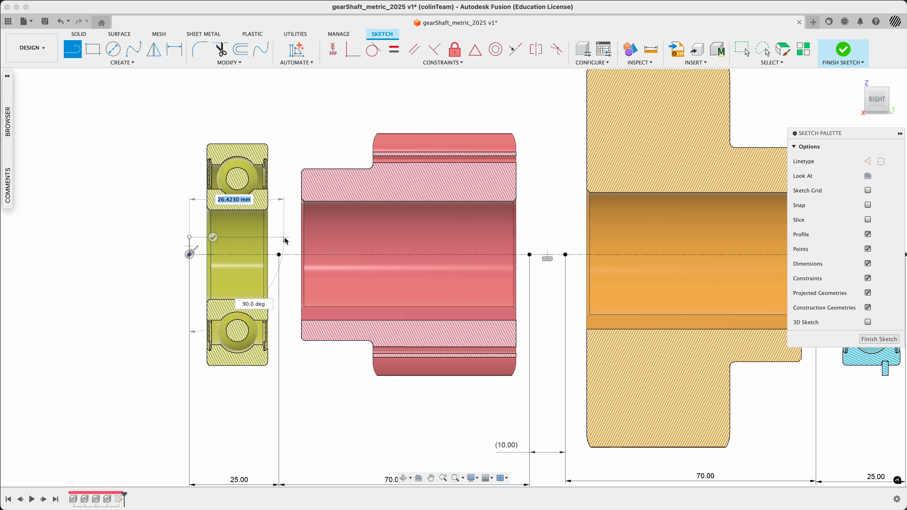
left_click(285, 237)
left_click(284, 223)
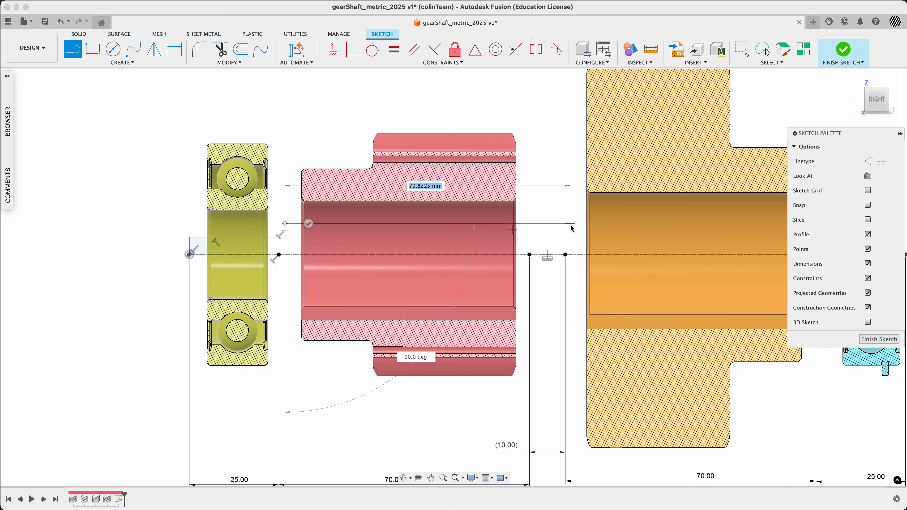
left_click(533, 222)
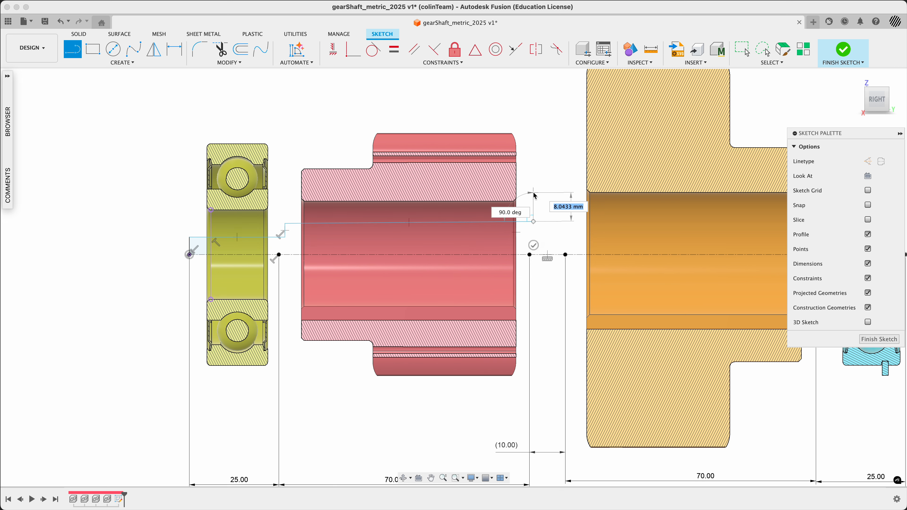
left_click(533, 190)
Continue the profile across a shoulder about 7 mm wide, down about 8 mm, through the larger gear and right bearing, closing at the layout's end point.
scroll(557, 191, "up", 5)
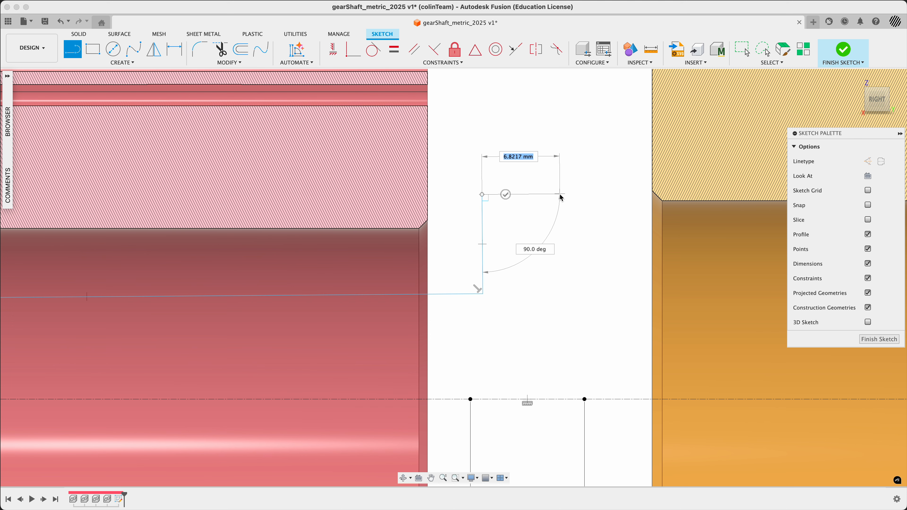
left_click(560, 194)
scroll(561, 232, "down", 5)
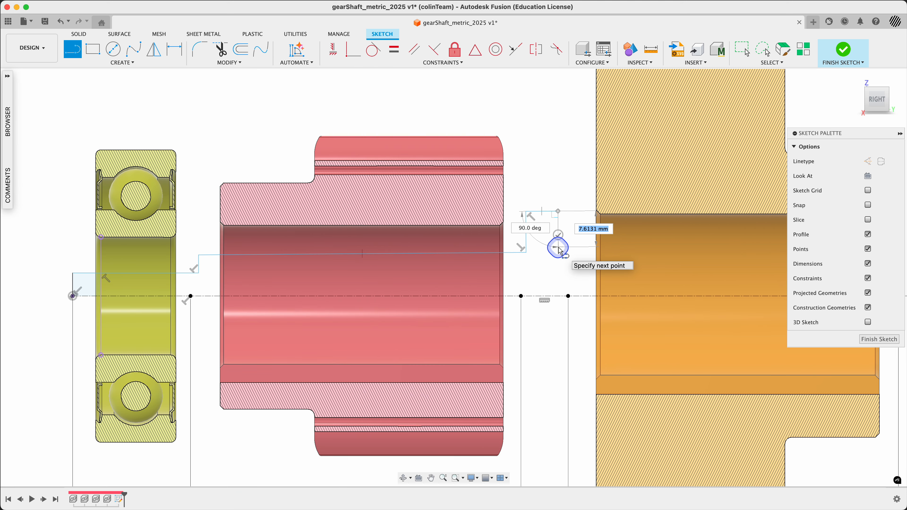
left_click(559, 249)
scroll(621, 254, "right", 10)
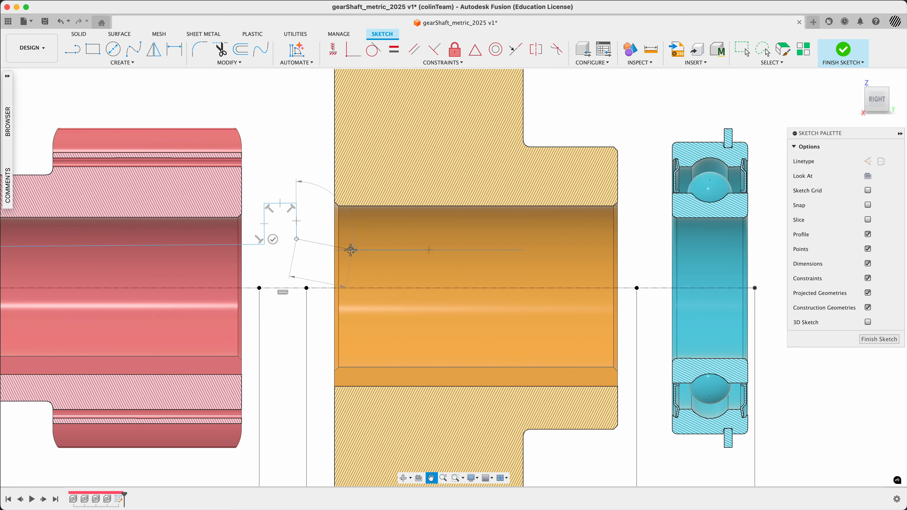
left_click(633, 237)
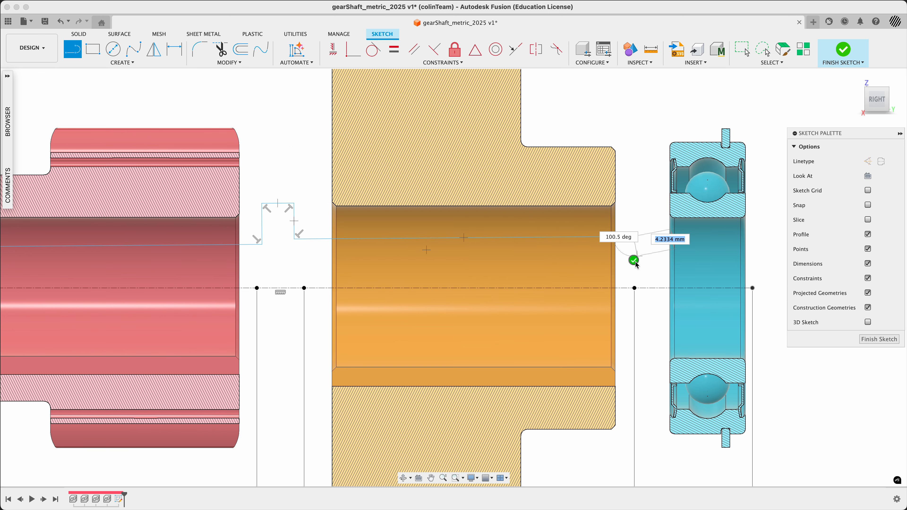
left_click(634, 273)
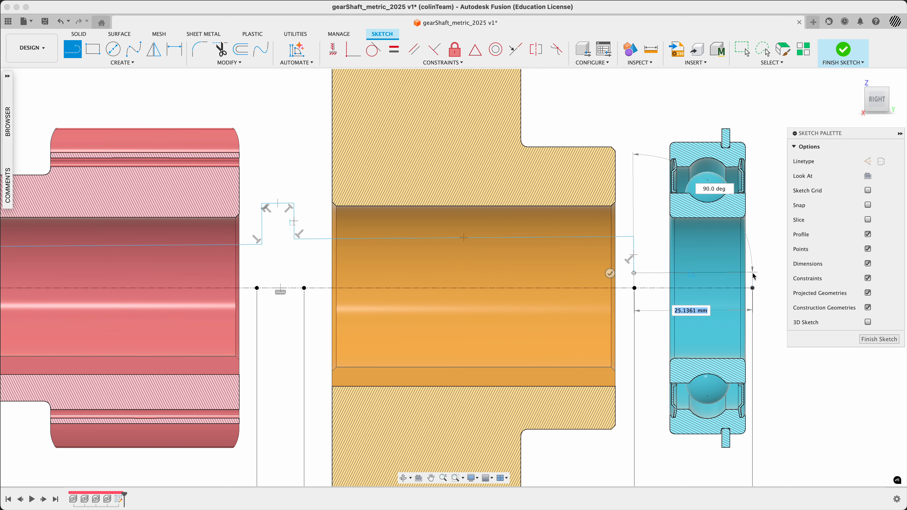
left_click(753, 274)
left_click(752, 288)
scroll(765, 243, "down", 3)
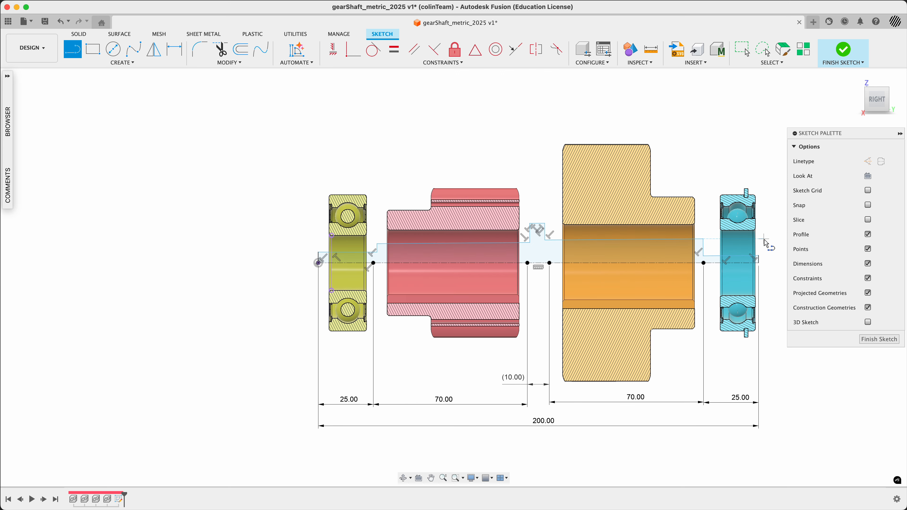
Delete the stray 25 mm vertical line across the left bearing's bore from the sketch.
scroll(414, 214, "up", 3)
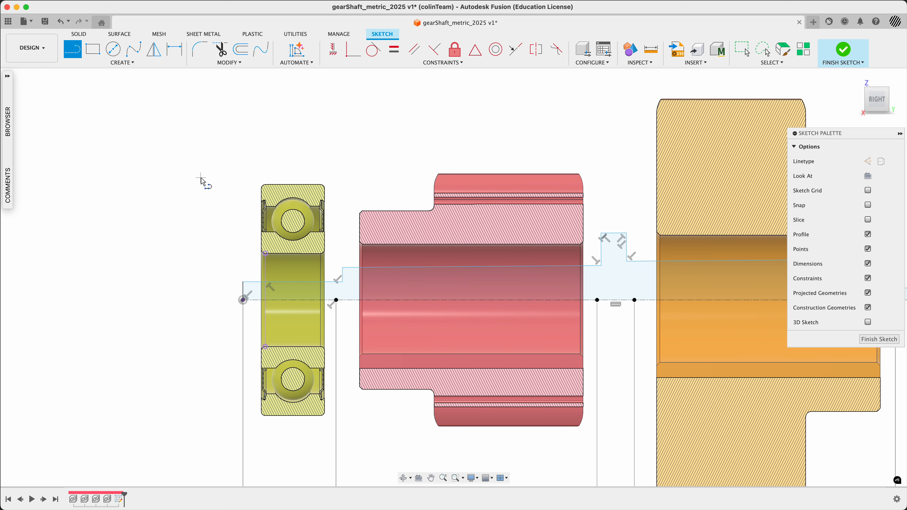
middle_click_drag(201, 180, 219, 193, "shift")
key("l")
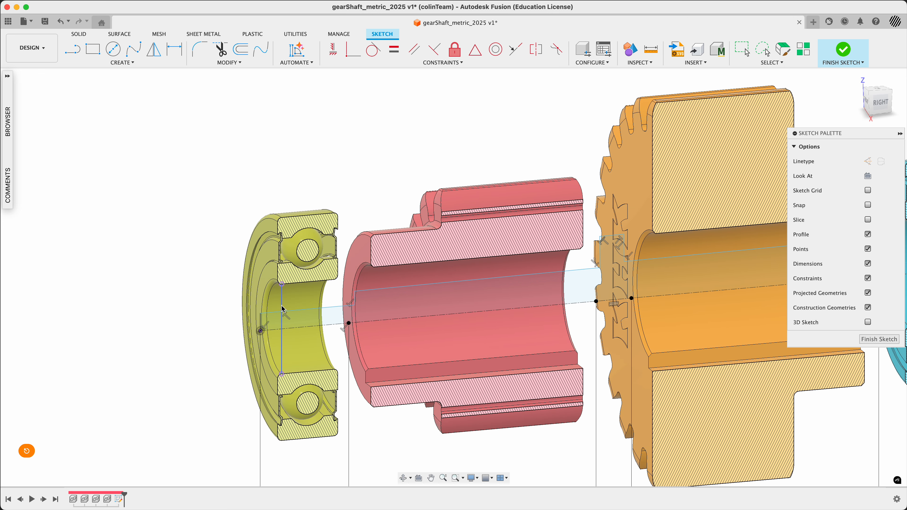
scroll(221, 261, "up", 4)
scroll(220, 260, "down", 5)
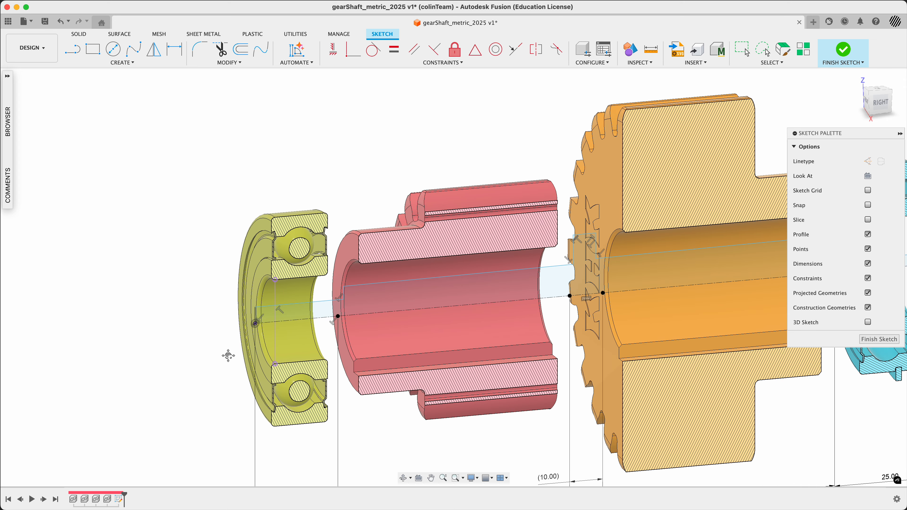
middle_click_drag(229, 356, 194, 291)
scroll(221, 287, "up", 3)
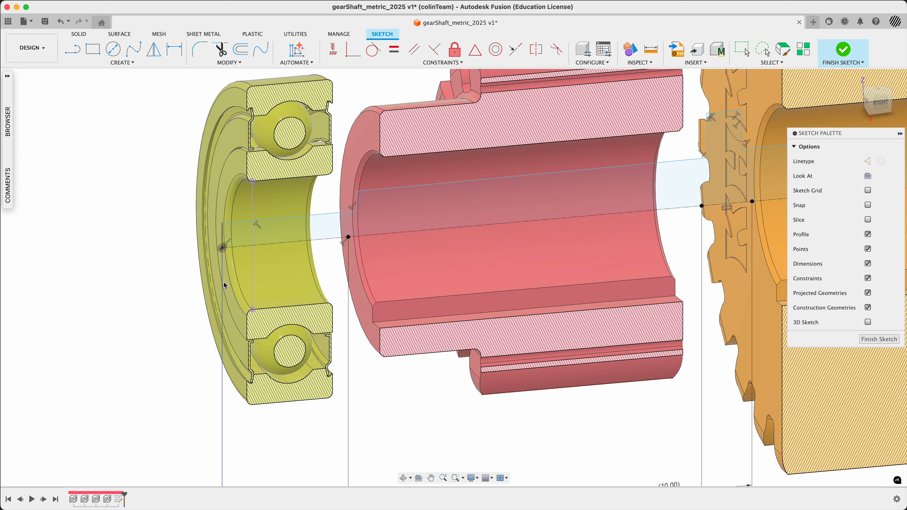
left_click(255, 280)
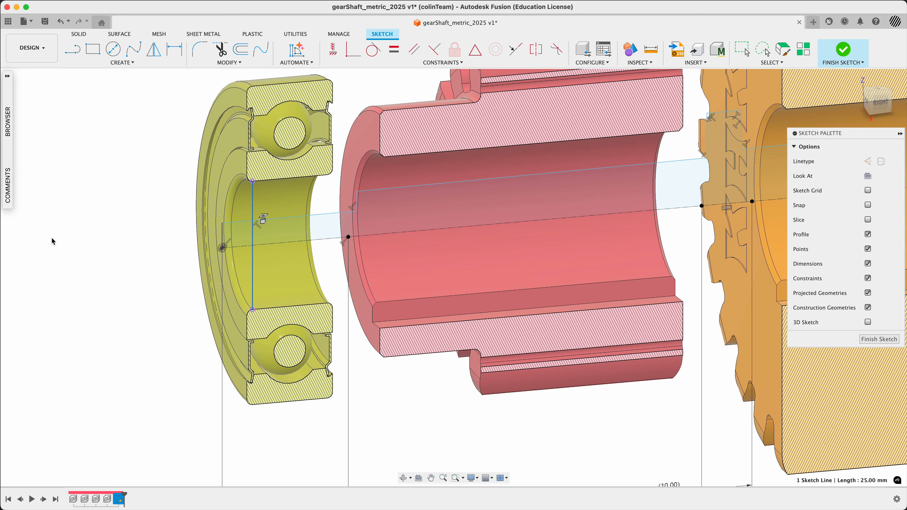
key("Delete")
scroll(171, 261, "down", 2)
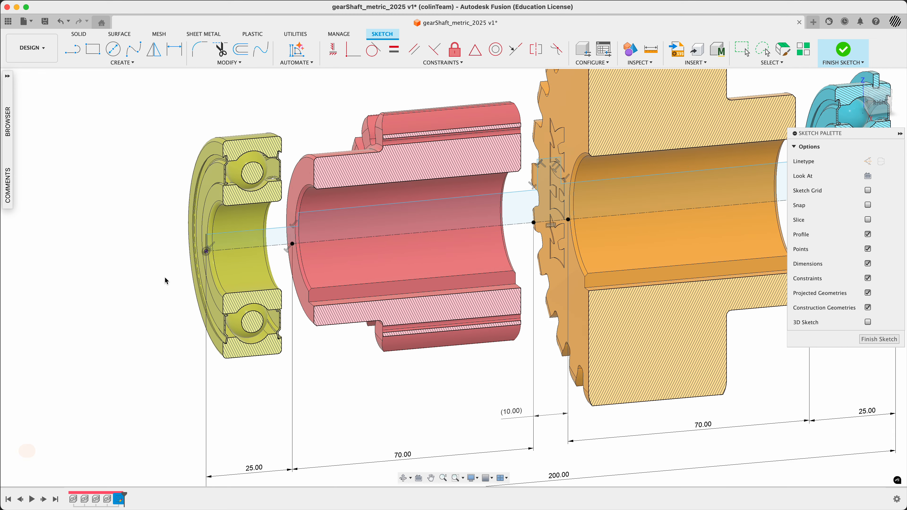
Expand the component browser, collapse the comments area, and hide both bearings and both gears so only the shaft sketch remains.
mouse_move(166, 295)
middle_mouse_down("shift")
mouse_move(146, 290)
mouse_move(152, 270)
mouse_move(183, 306)
mouse_move(176, 309)
middle_mouse_up("shift")
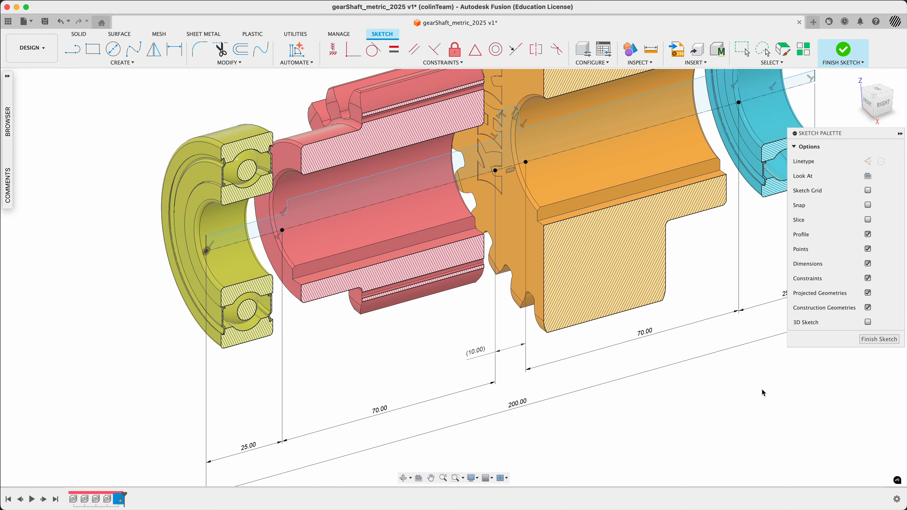
middle_click_drag(679, 361, 634, 373)
scroll(584, 377, "down", 2)
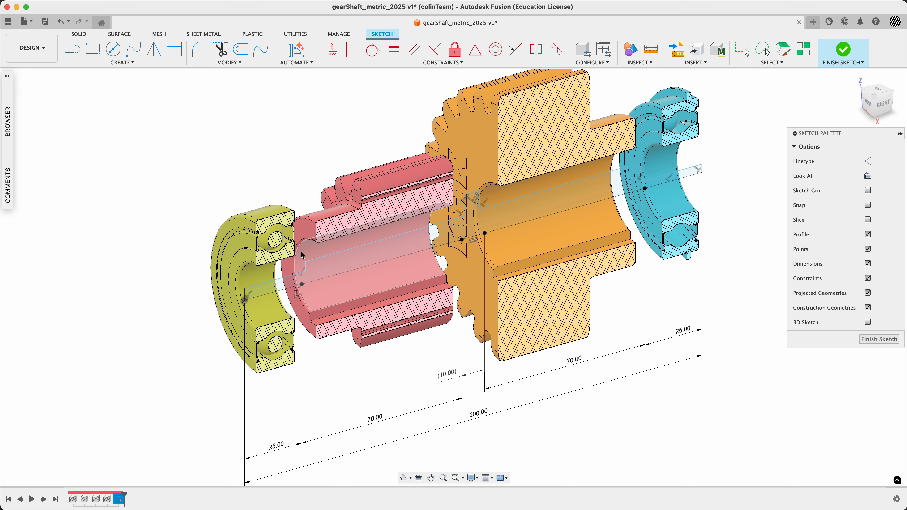
scroll(342, 234, "up", 8)
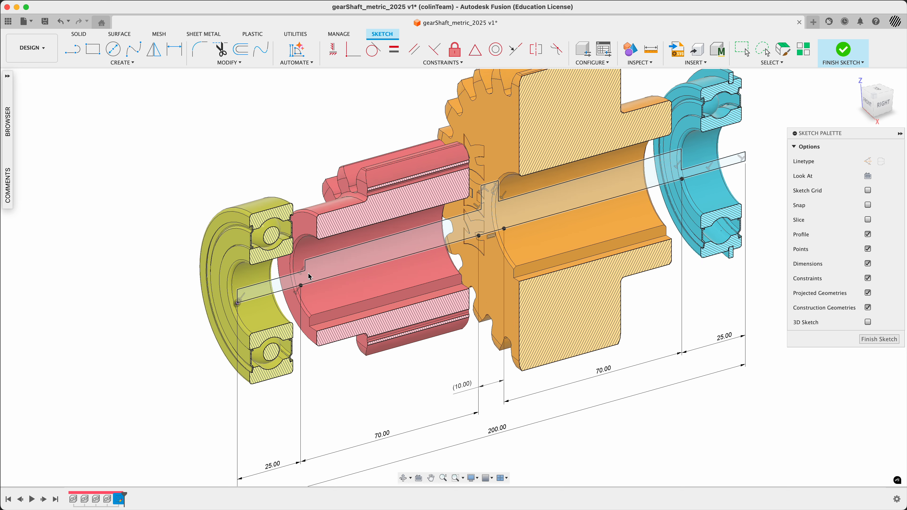
scroll(296, 98, "down", 2)
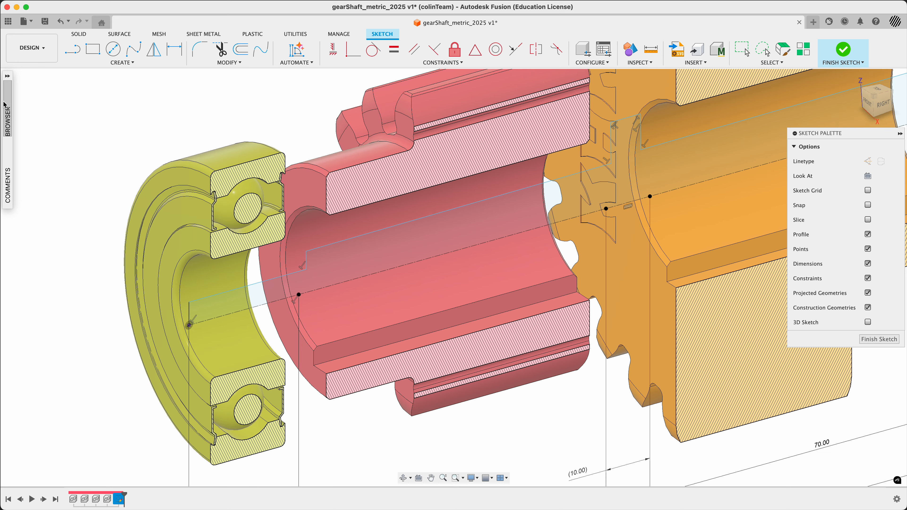
left_click(10, 87)
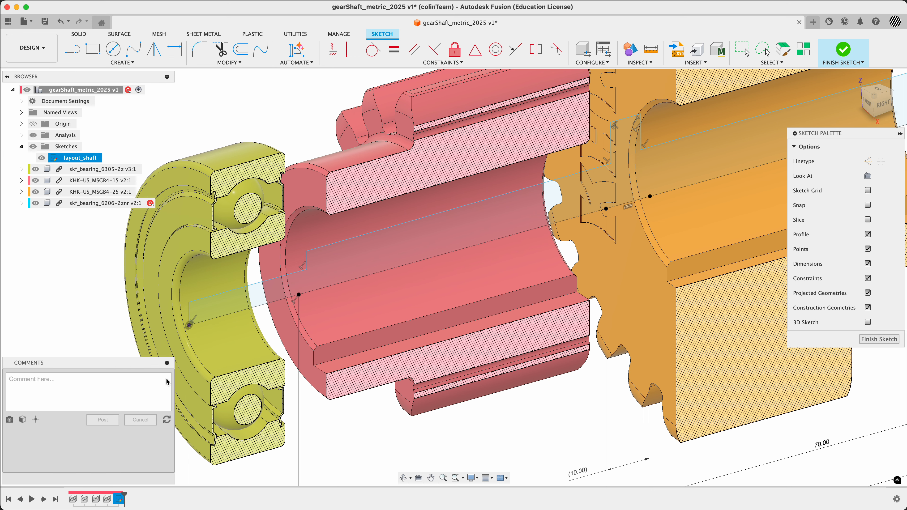
left_click(167, 363)
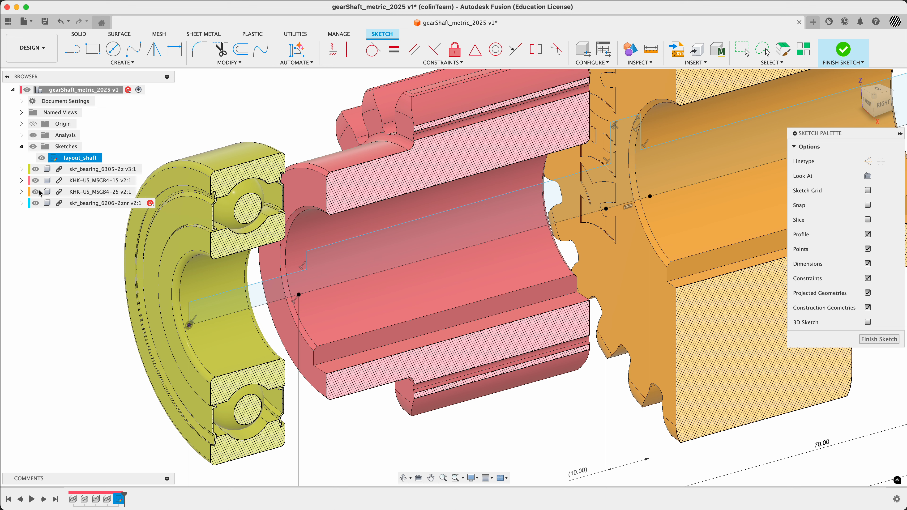
left_click(73, 170)
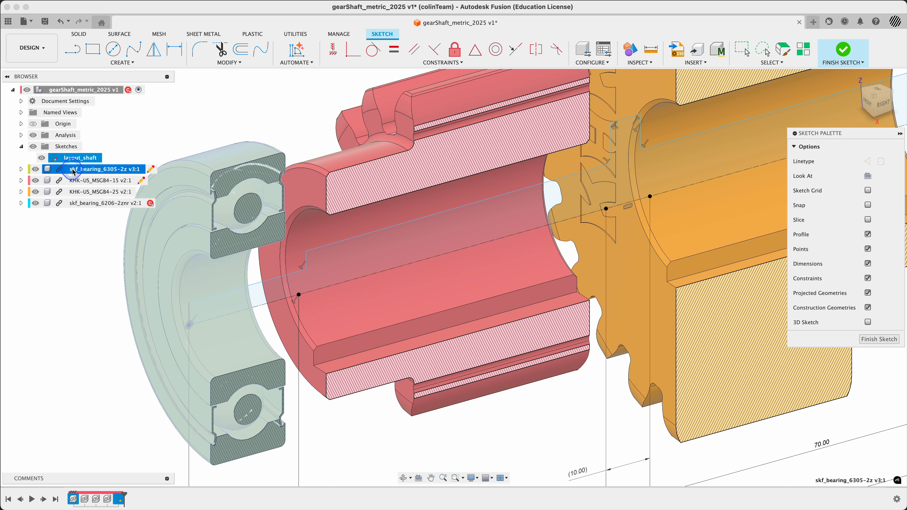
left_click(81, 202, "shift")
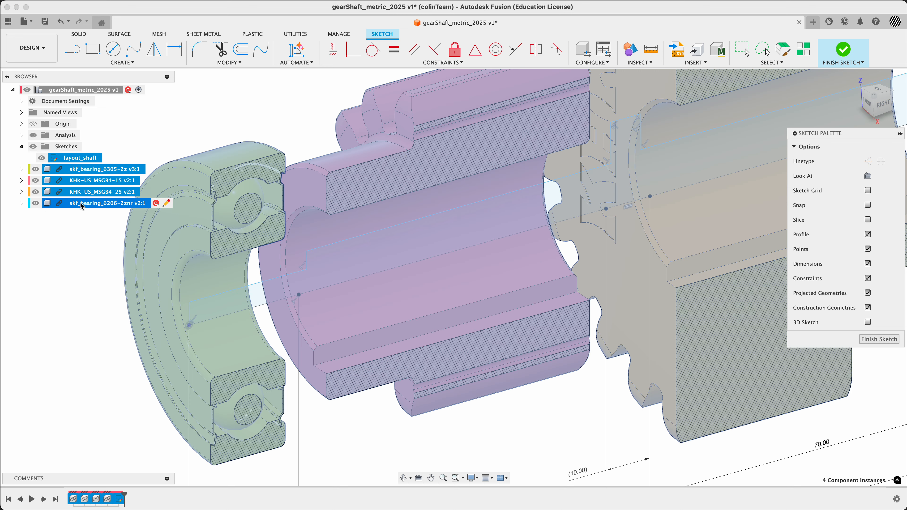
key("v")
left_click(72, 244)
scroll(261, 231, "down", 1)
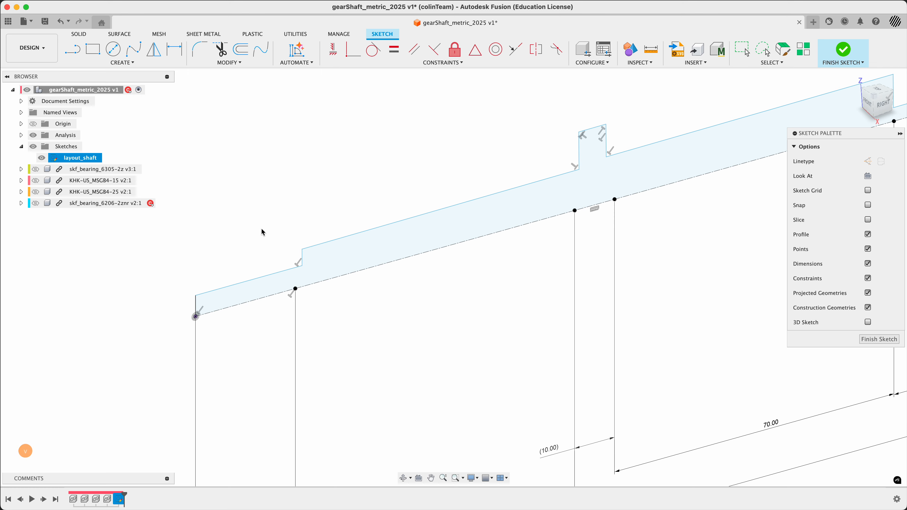
Apply Coincident constraints aligning the first vertical step and both sides of the raised shoulder with their corresponding layout points on the centre line.
left_click(353, 49)
left_click(303, 260)
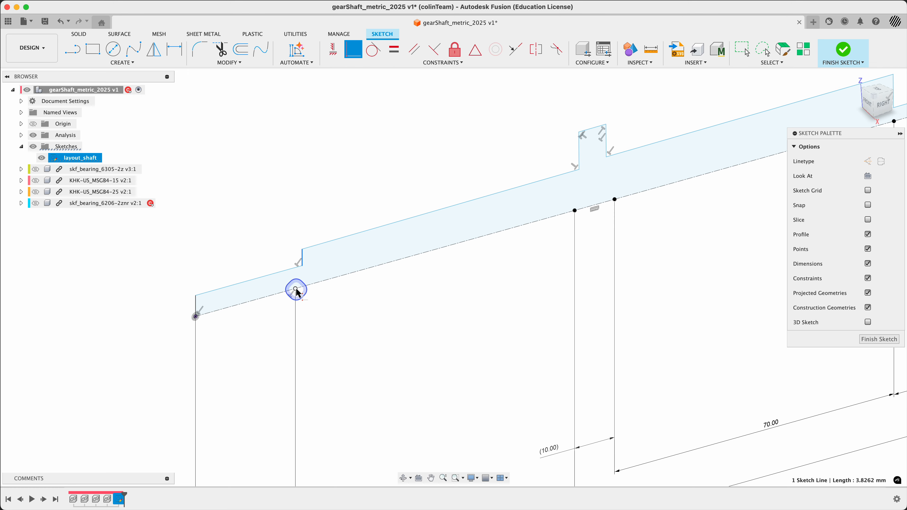
left_click(296, 290)
left_click(580, 155)
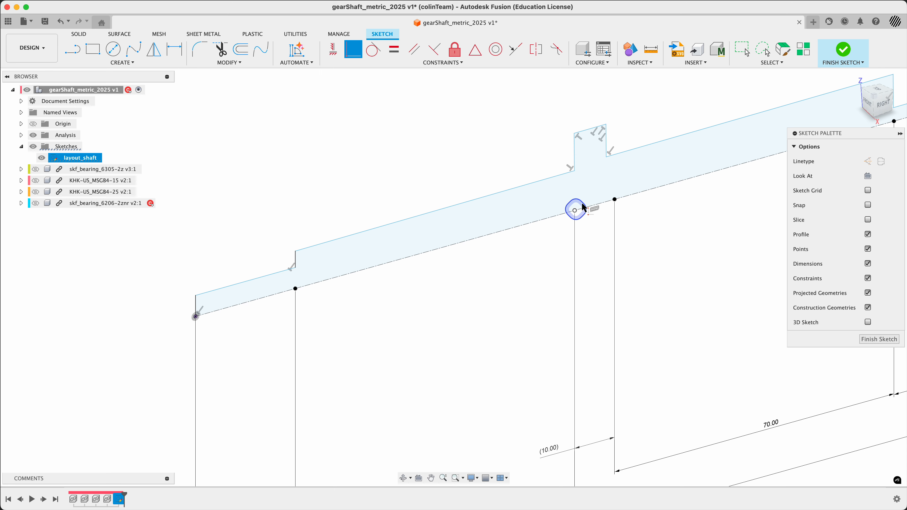
left_click(575, 210)
left_click(607, 147)
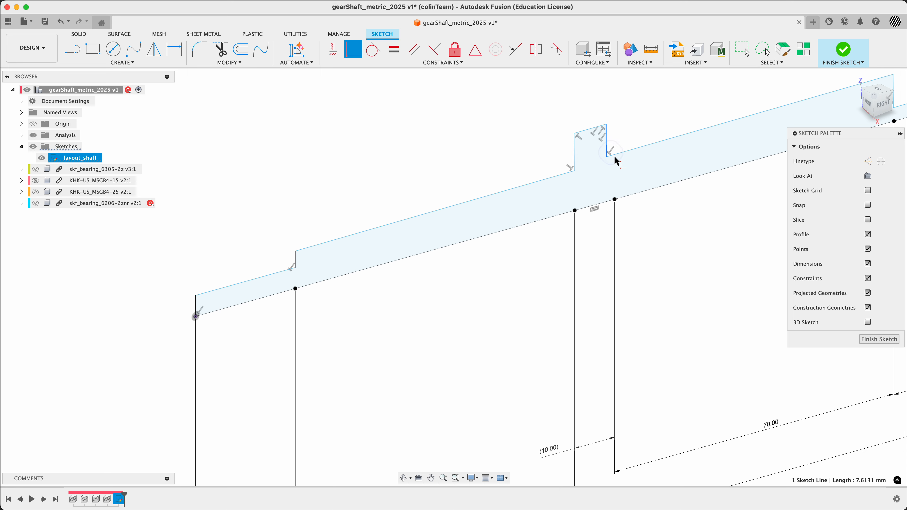
left_click(615, 201)
Apply a Coincident constraint between the vertical step at the end of the larger gear's section and its layout point on the centre line.
scroll(550, 212, "down", 5)
scroll(678, 216, "up", 4)
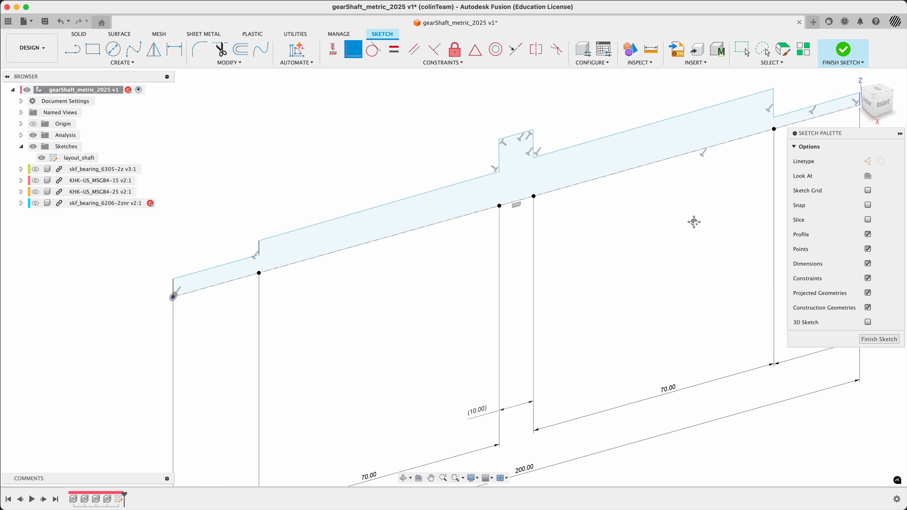
middle_click_drag(694, 221, 441, 272)
scroll(528, 144, "up", 3)
left_click(525, 163)
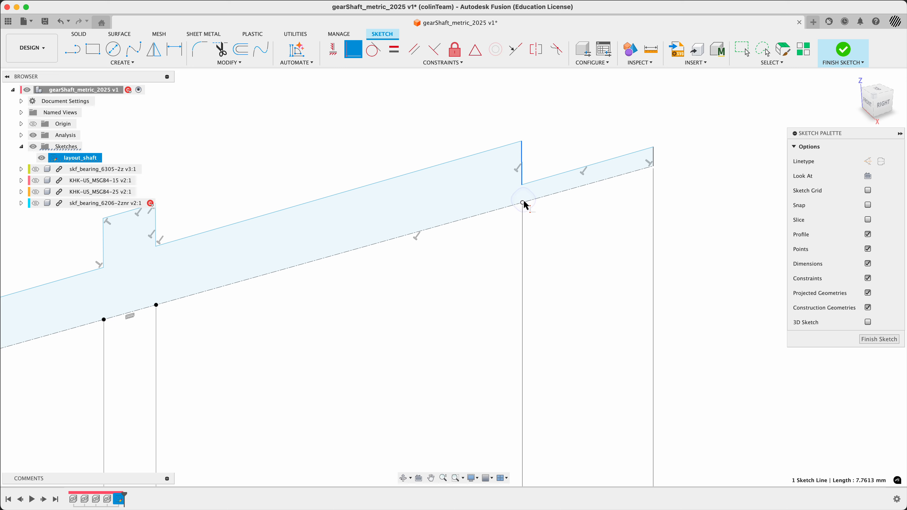
left_click(672, 176)
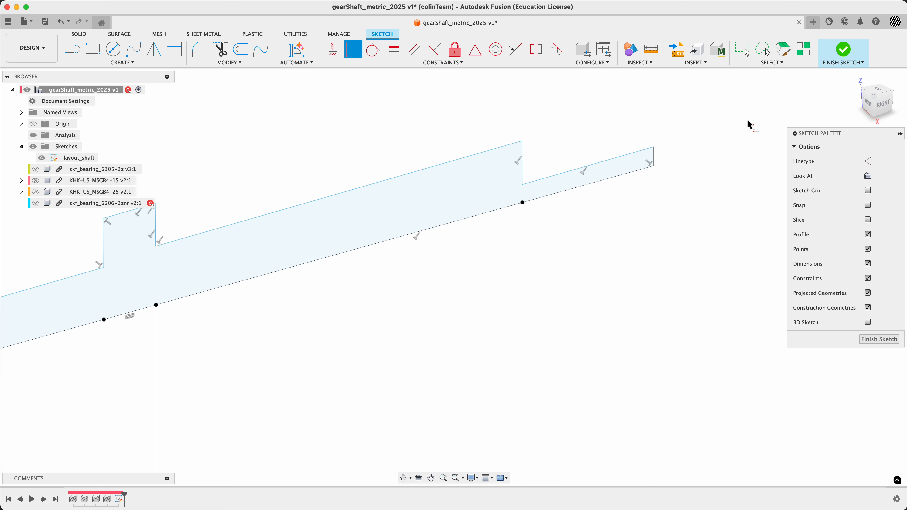
Try to reapply the Coincident constraint between that same vertical step and its layout point to check the alignment.
scroll(748, 120, "down", 4)
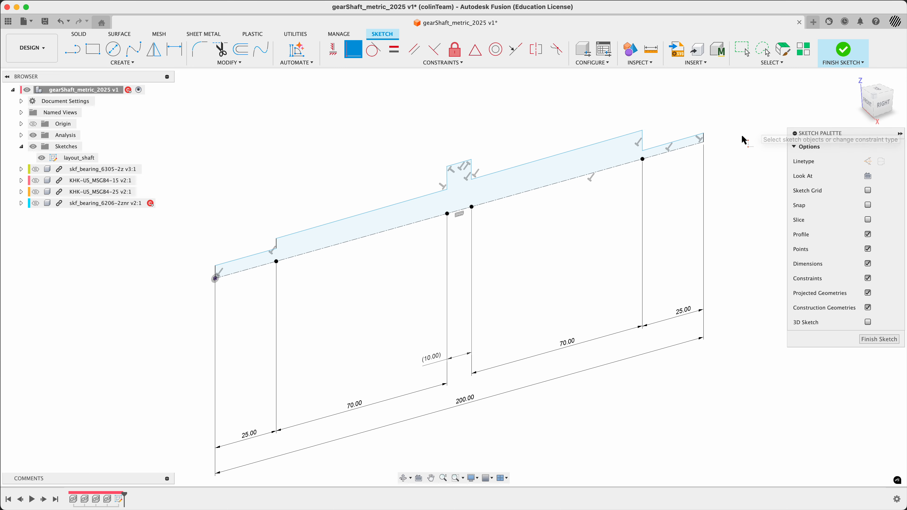
mouse_move(745, 137)
middle_mouse_down()
mouse_move(713, 154)
mouse_move(709, 176)
mouse_move(691, 168)
mouse_move(703, 204)
mouse_move(669, 205)
middle_mouse_up()
scroll(621, 178, "up", 5)
scroll(621, 178, "down", 1)
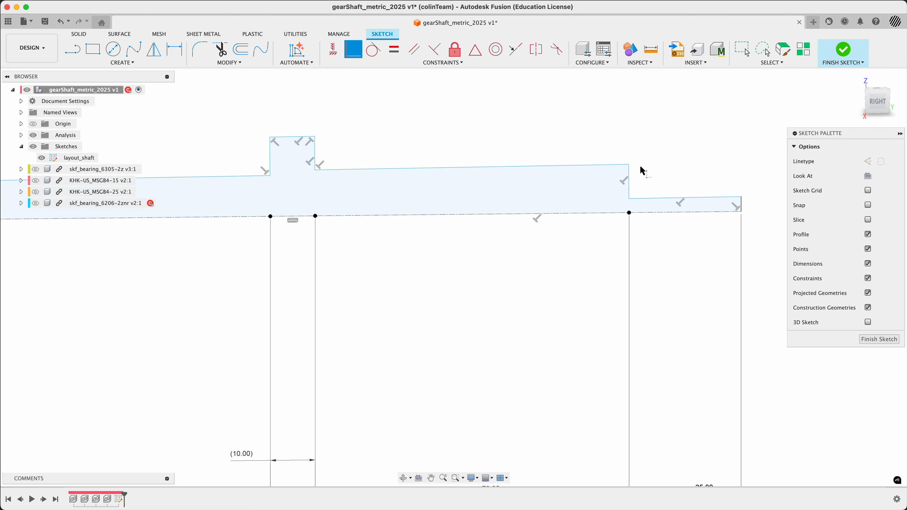
left_click(630, 182)
left_click(630, 214)
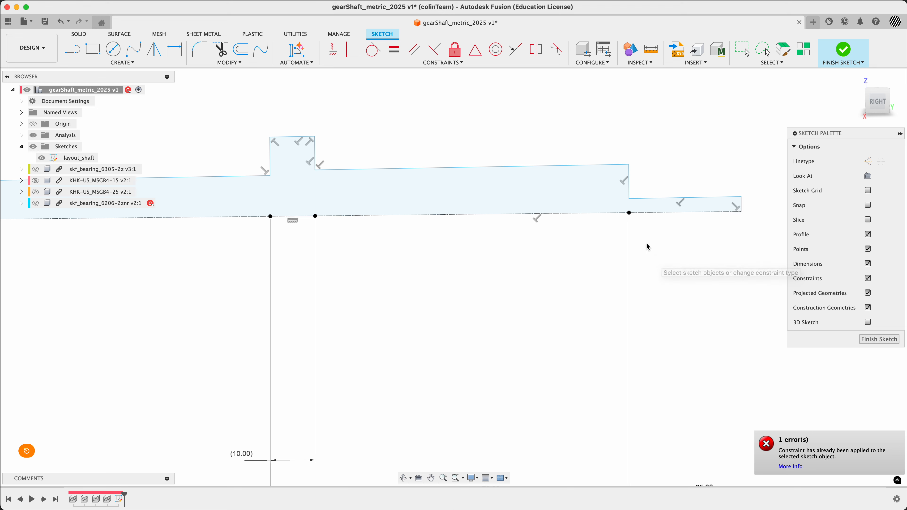
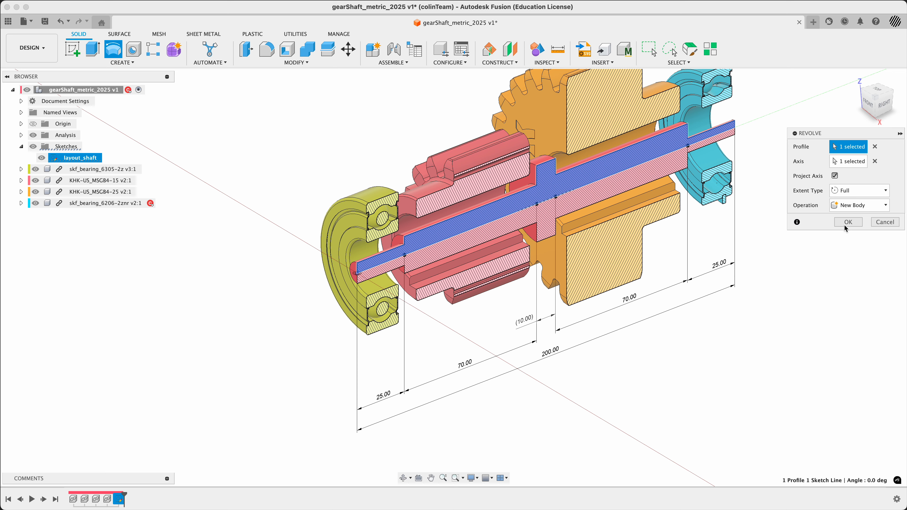
Revolve the stepped shaft profile about its axis with a Full extent as a New Body.
left_click(844, 224)
middle_click_drag(478, 377, 587, 370, "shift")
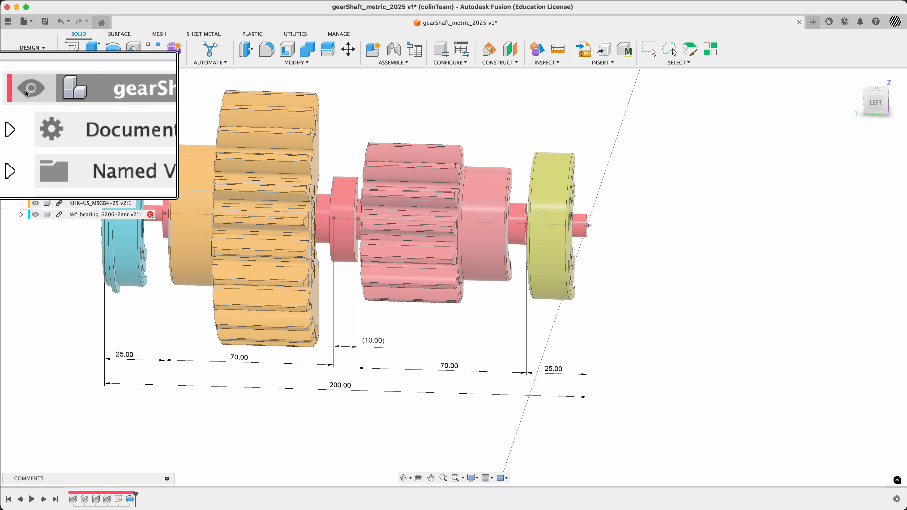
Cycle the top-level gearShaft_metric_2025 component's color repeatedly until the shaft is yellow.
right_click(80, 93)
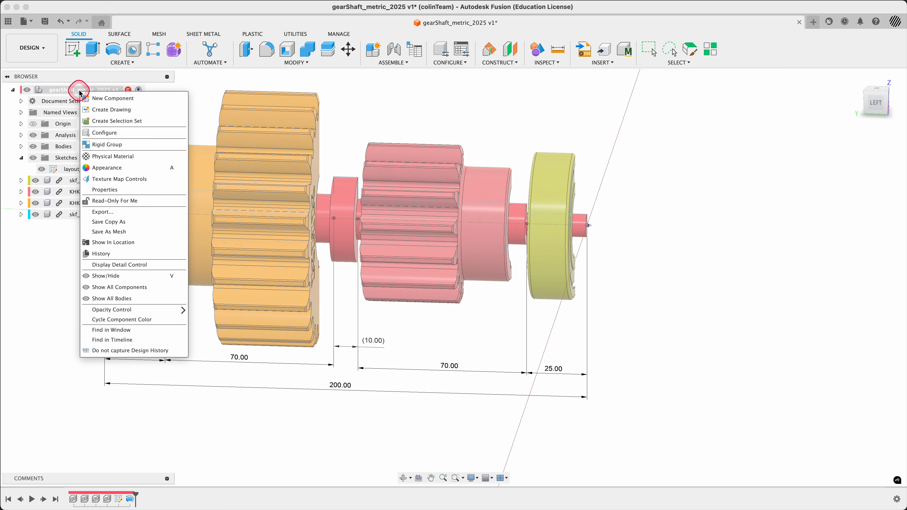
left_click(126, 320)
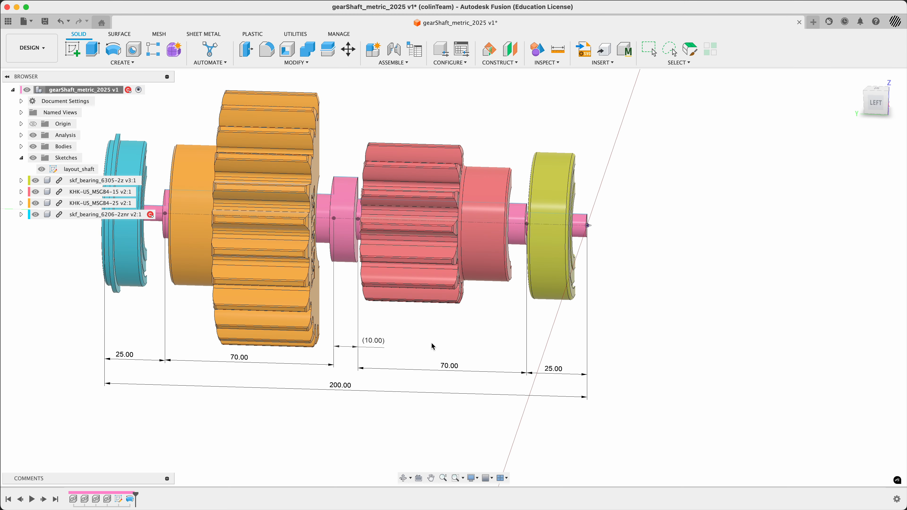
right_click(79, 90)
mouse_move(124, 312)
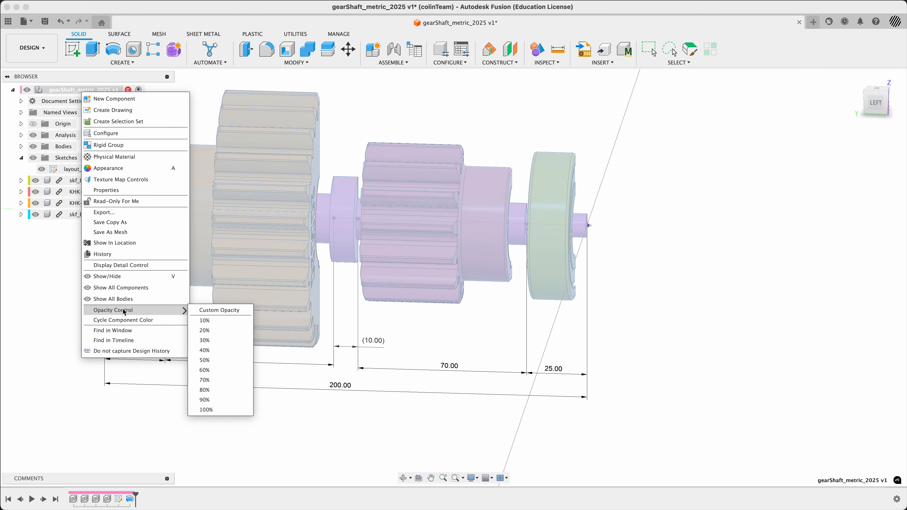
left_click(137, 320)
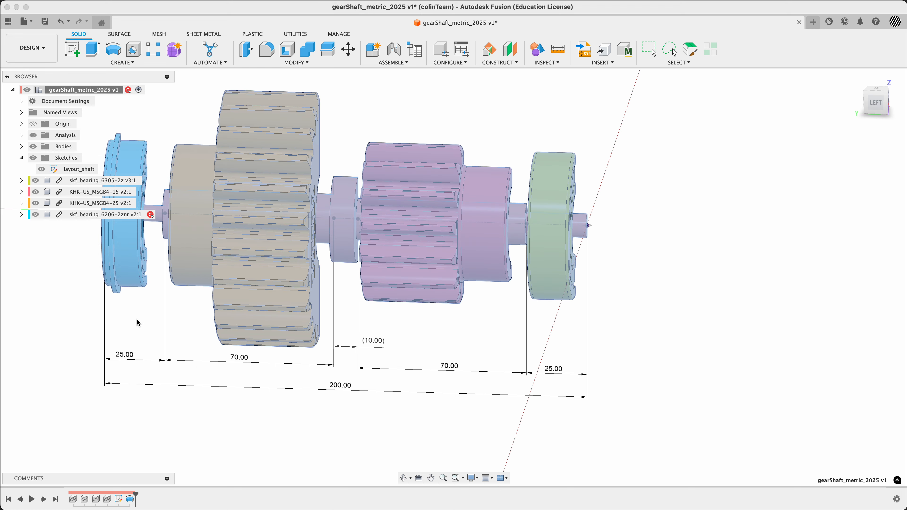
right_click(91, 95)
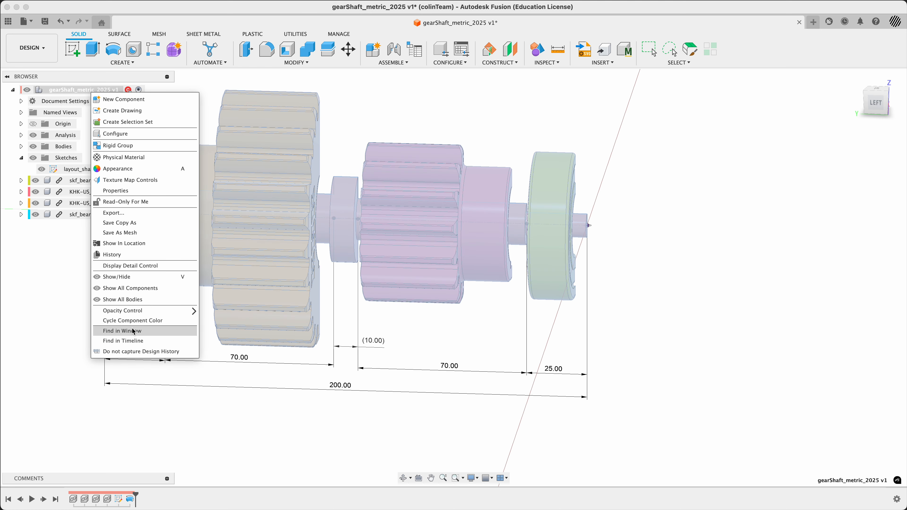
left_click(126, 320)
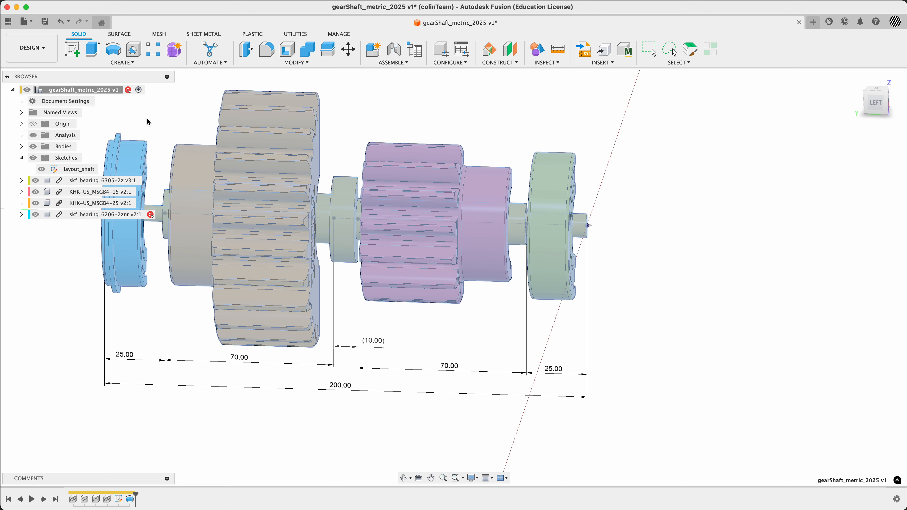
left_click(165, 116)
right_click(102, 92)
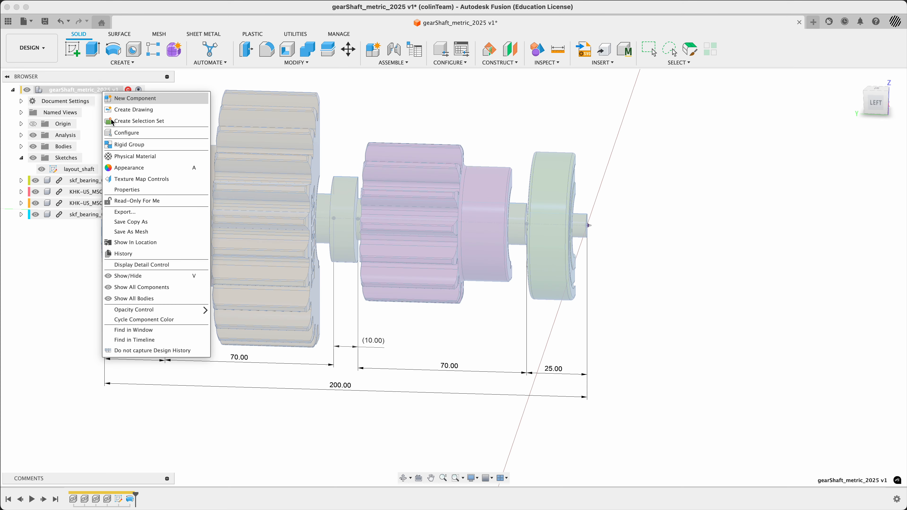
left_click(139, 319)
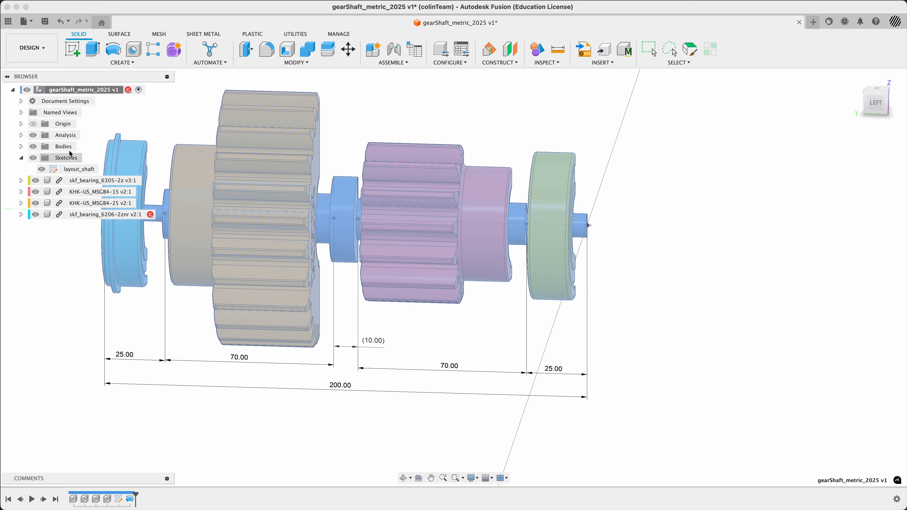
left_click(179, 120)
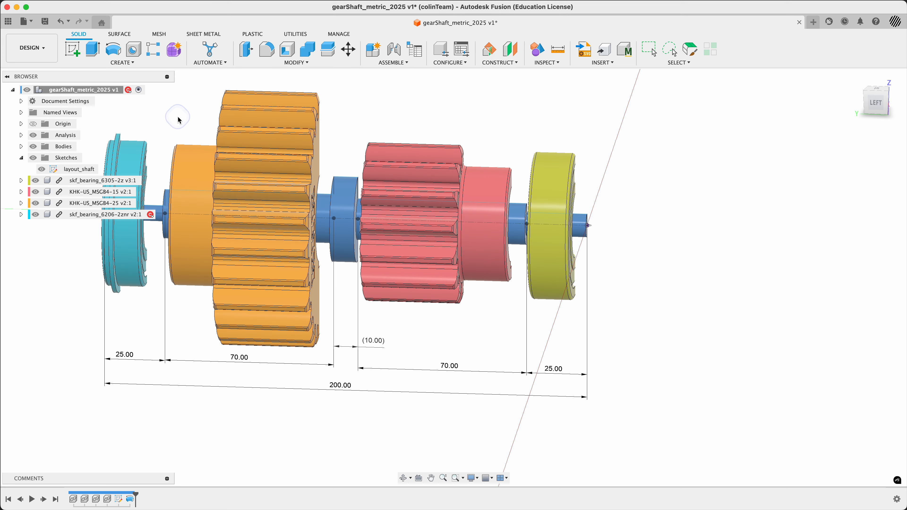
right_click(98, 90)
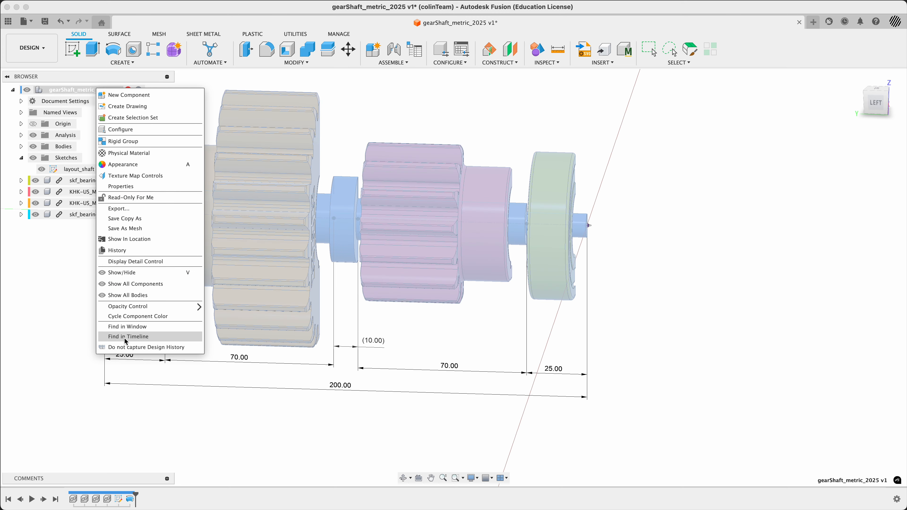
left_click(127, 317)
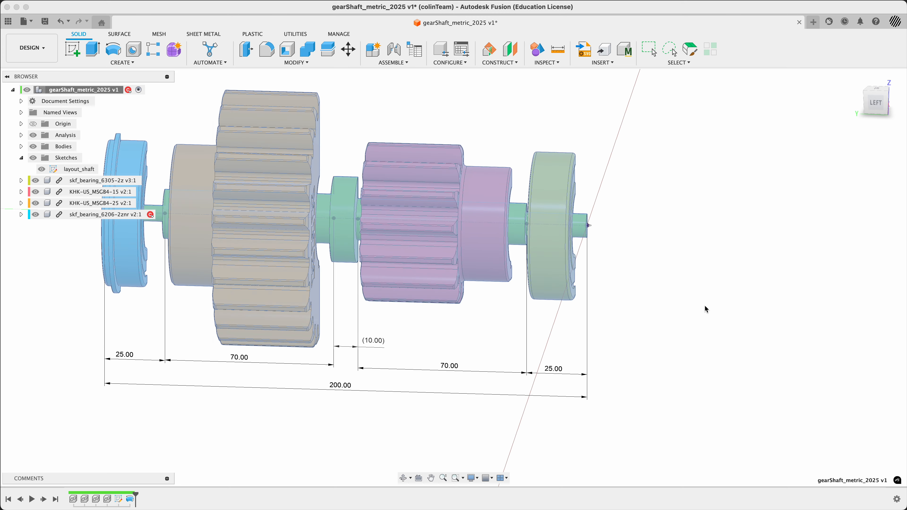
left_click(705, 318)
middle_click_drag(705, 318, 688, 328, "shift")
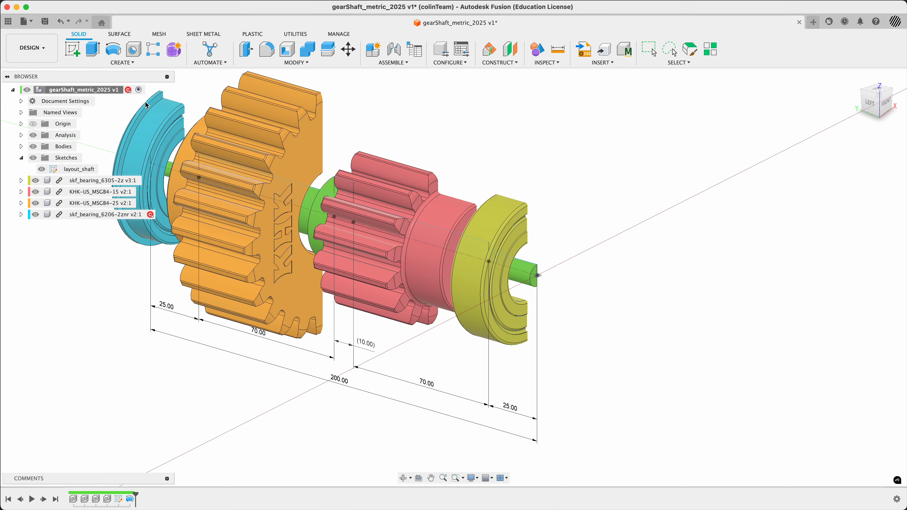
right_click(86, 90)
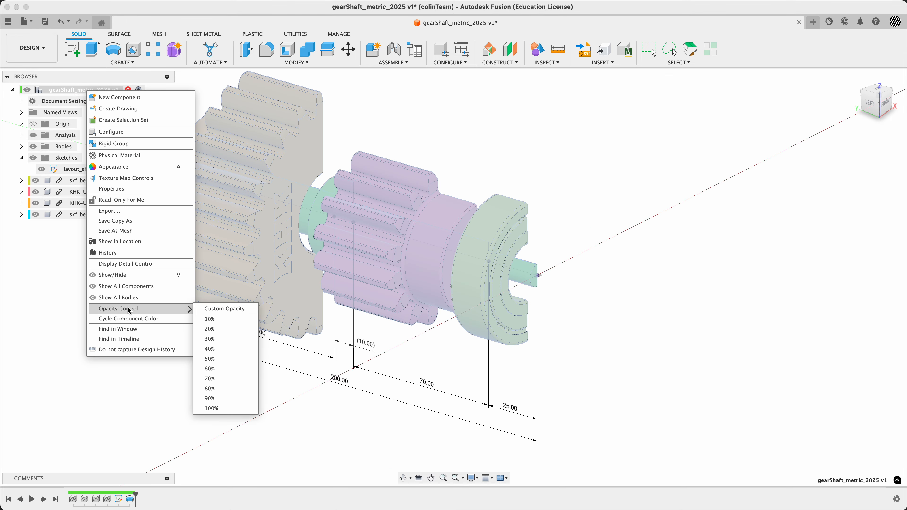
left_click(130, 319)
right_click(100, 95)
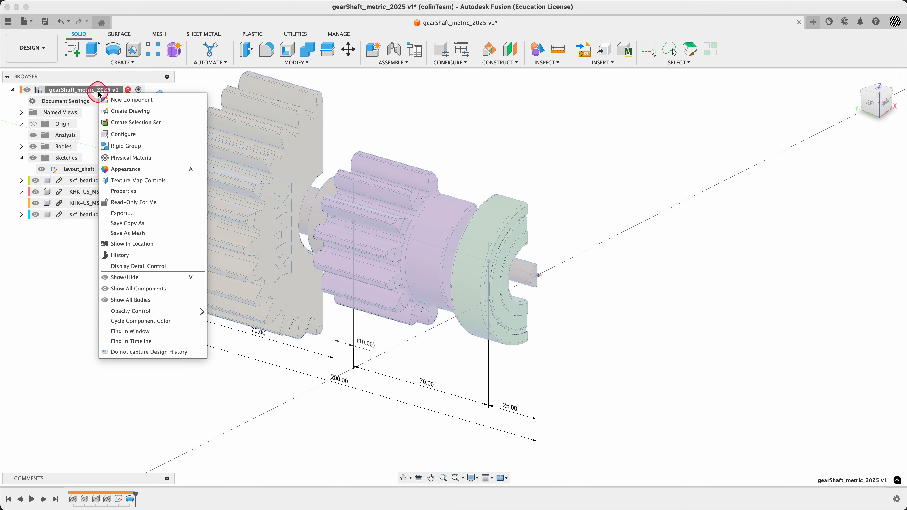
left_click(135, 321)
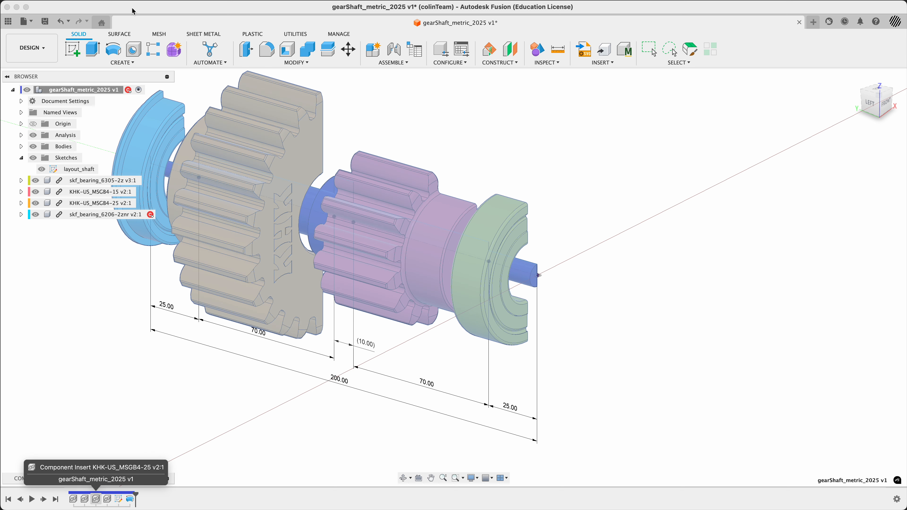
right_click(101, 94)
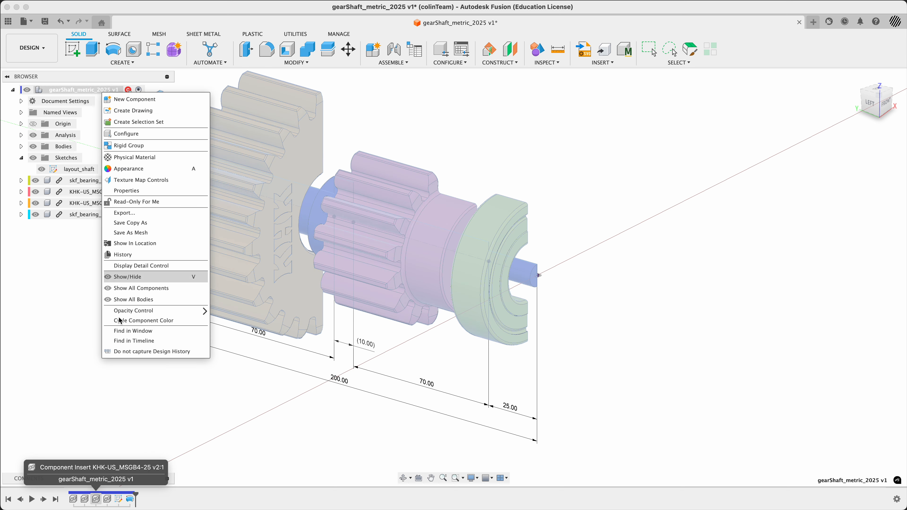
left_click(124, 325)
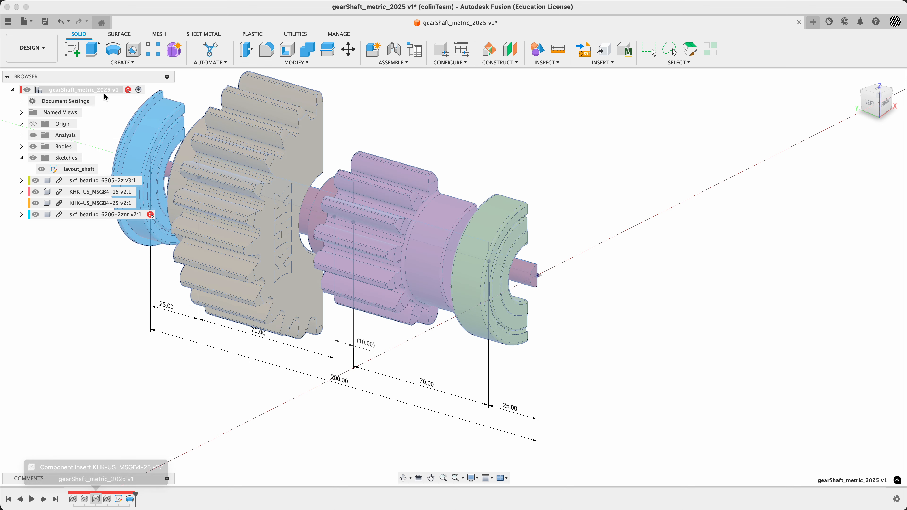
right_click(103, 89)
left_click(129, 318)
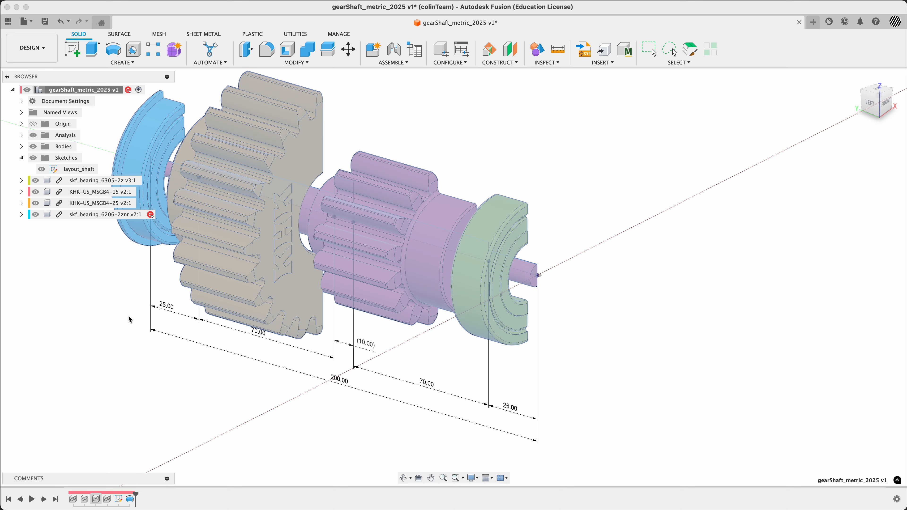
right_click(91, 92)
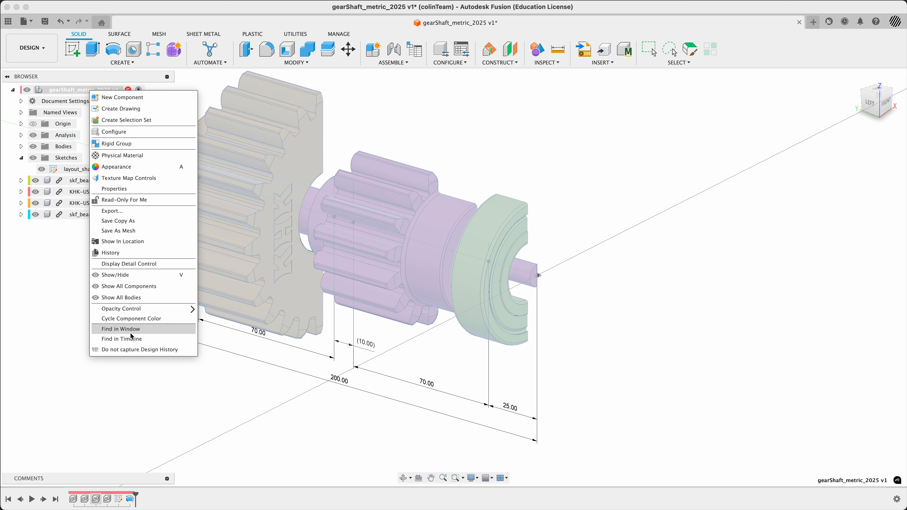
left_click(132, 318)
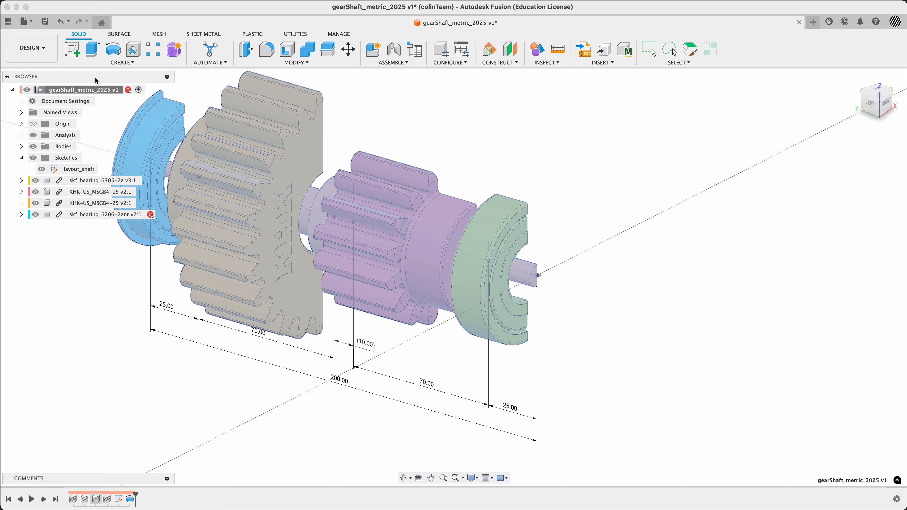
right_click(106, 92)
left_click(128, 320)
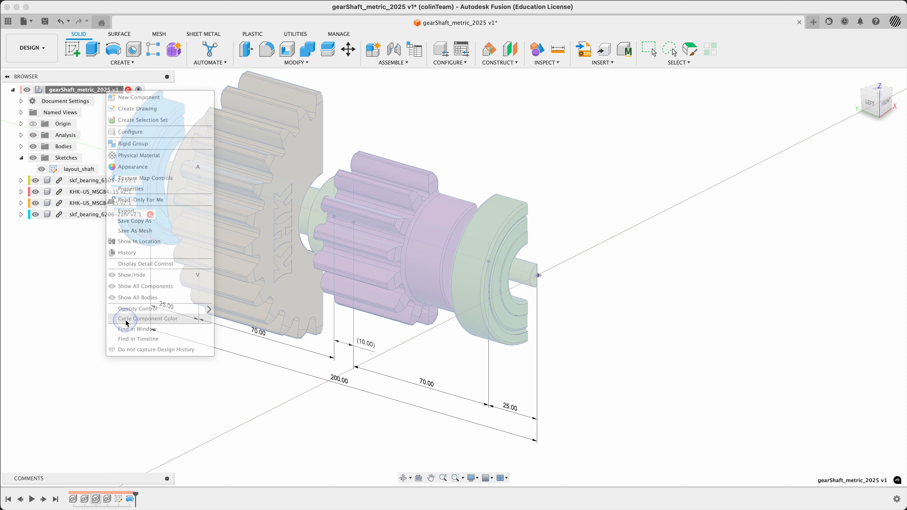
left_click(114, 348)
Move the two 70 mm horizontal profile lines outward so the shaft sections roughly fill the bores of the smaller and larger gears.
mouse_move(670, 268)
middle_mouse_down("shift")
mouse_move(614, 282)
mouse_move(543, 266)
mouse_move(646, 282)
mouse_move(703, 266)
mouse_move(567, 274)
mouse_move(765, 257)
middle_mouse_up("shift")
scroll(382, 220, "up", 5)
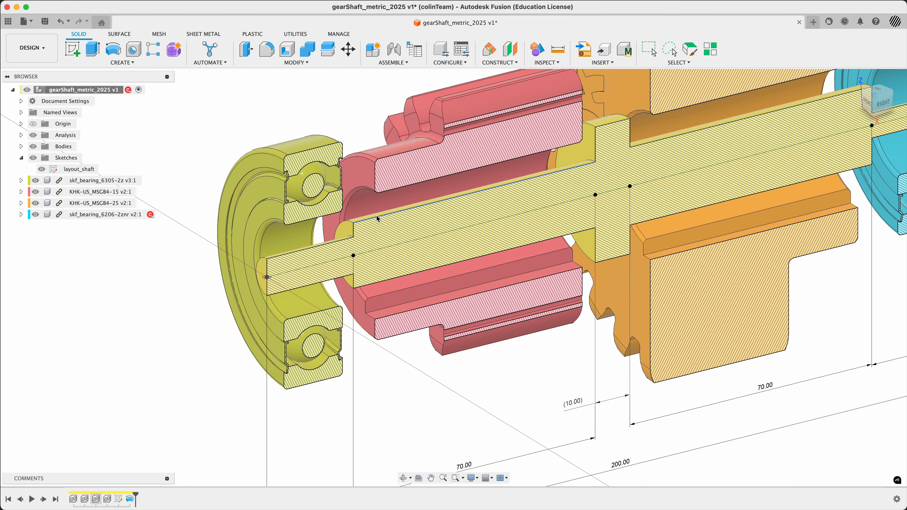
left_click(379, 200)
left_click_drag(379, 194, 379, 194)
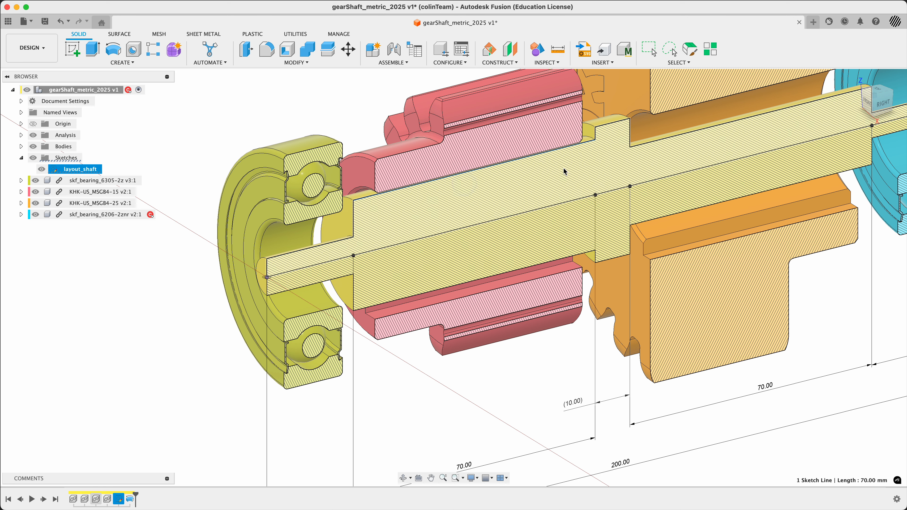
left_click(673, 113)
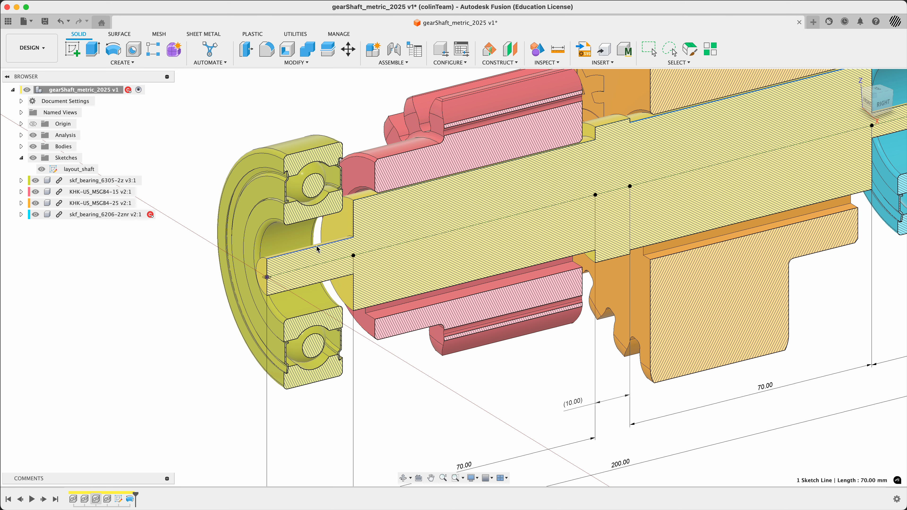
Move the two 25 mm horizontal profile lines outward so the shaft ends roughly fill the bores of both bearings.
left_click(318, 238)
scroll(321, 221, "down", 5)
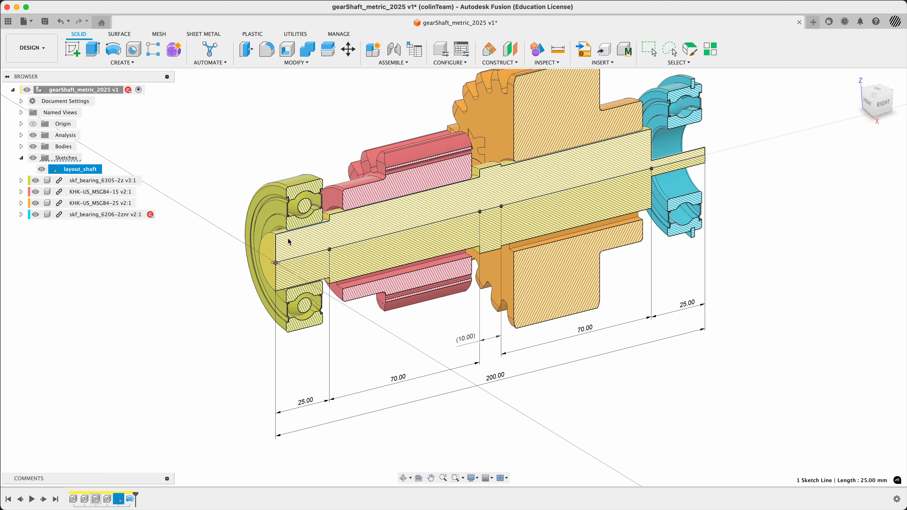
scroll(650, 163, "up", 6)
scroll(649, 163, "up", 1)
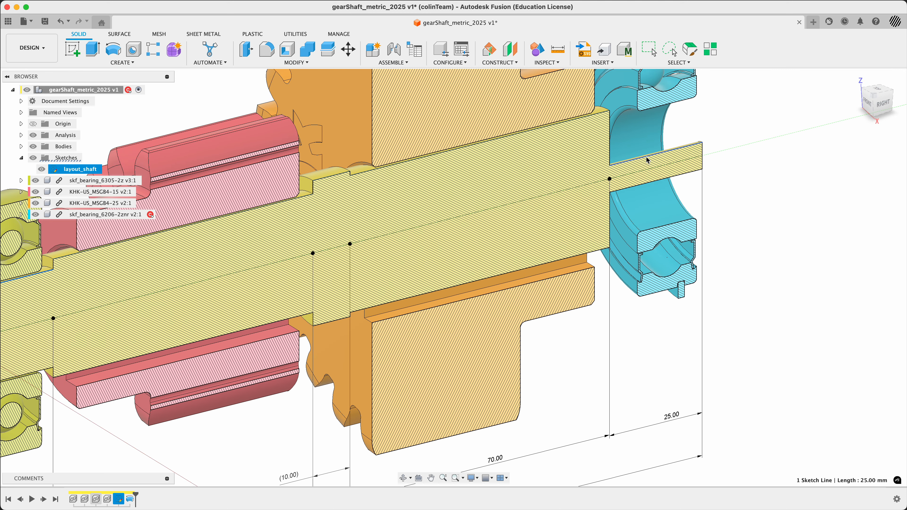
mouse_move(649, 160)
left_mouse_down()
mouse_move(644, 111)
mouse_move(656, 117)
left_mouse_up()
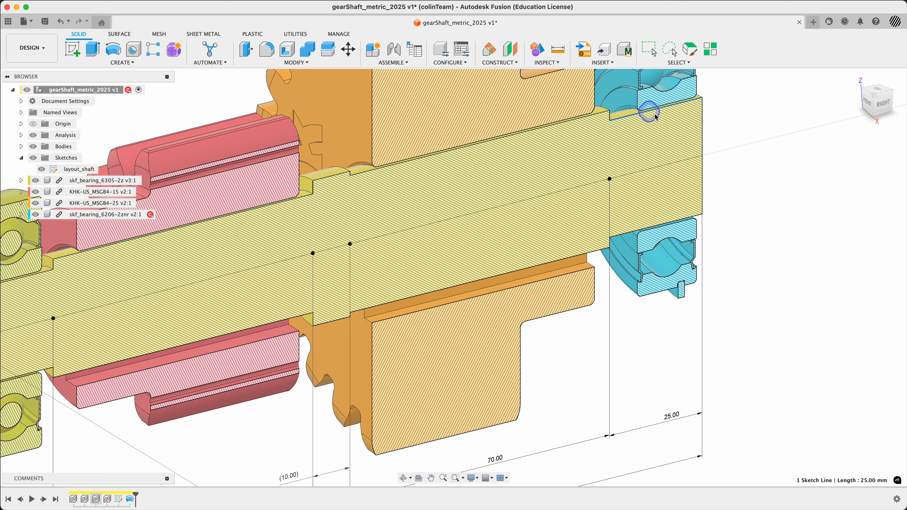
Examine the sectioned assembly, especially around the smaller bearing, to check how the shaft's diameters fit the bearing and gear bores.
scroll(743, 150, "down", 6)
middle_click_drag(773, 205, 780, 223, "shift")
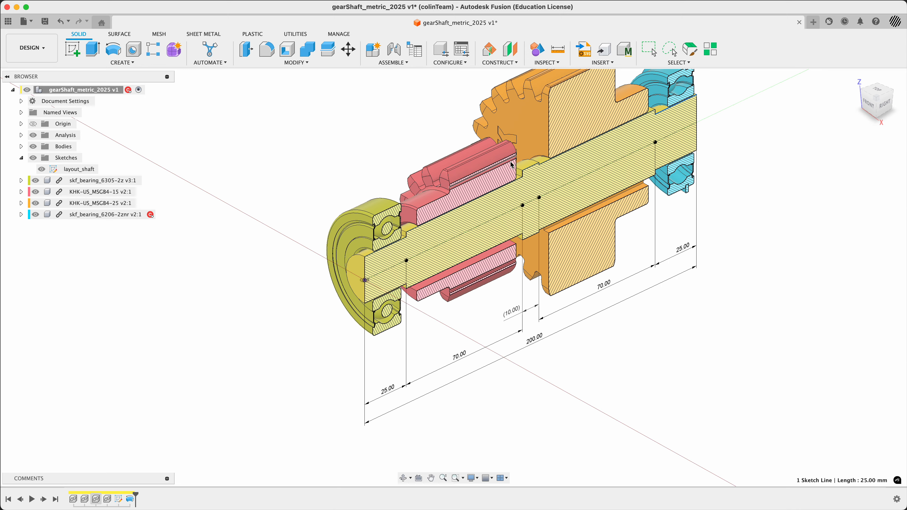
middle_click_drag(355, 159, 336, 197, "shift")
middle_click_drag(555, 394, 523, 380, "shift")
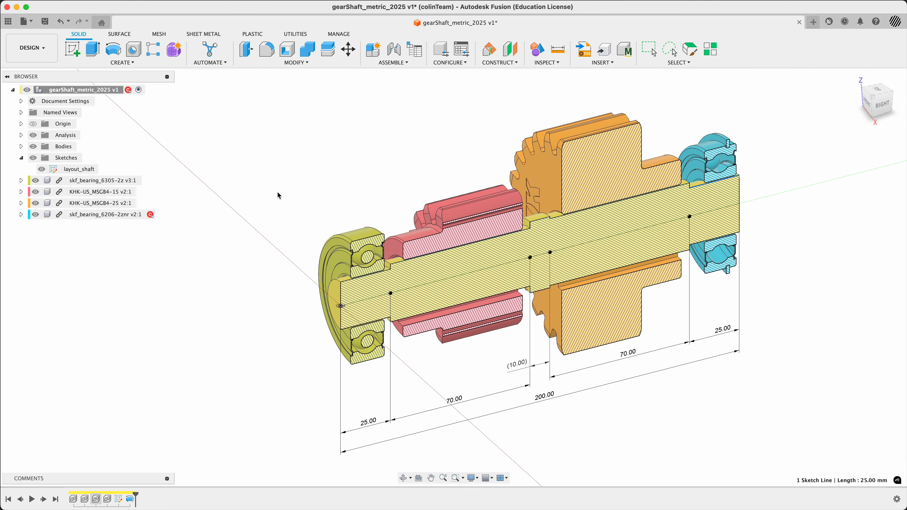
left_click(179, 428)
scroll(384, 259, "up", 10)
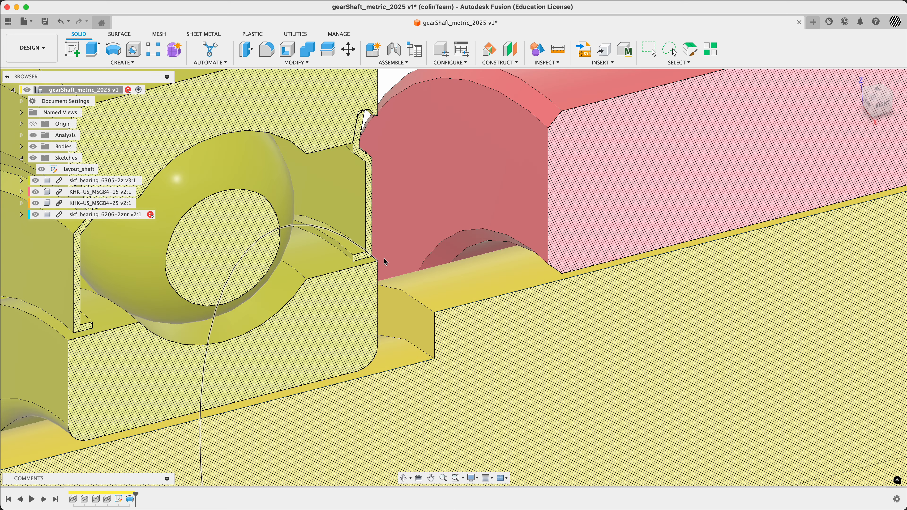
scroll(384, 259, "down", 2)
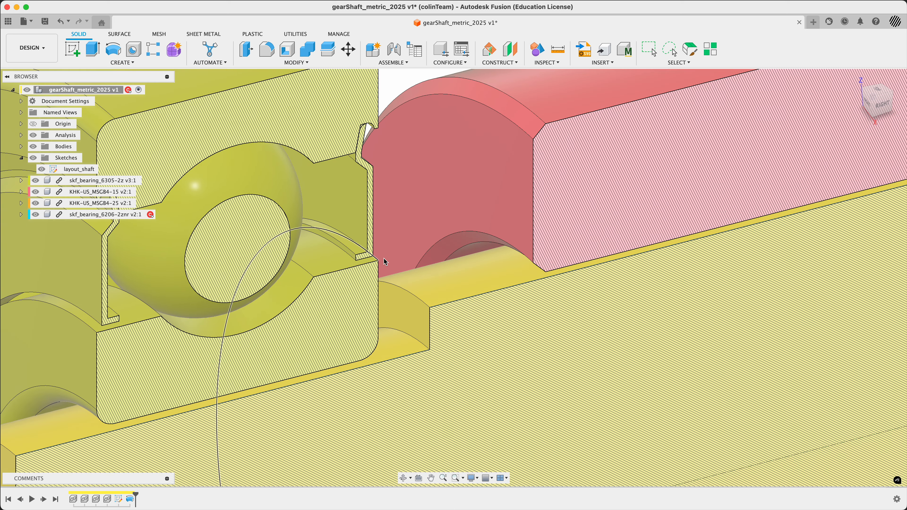
scroll(385, 259, "down", 10)
middle_click_drag(392, 138, 383, 150, "shift")
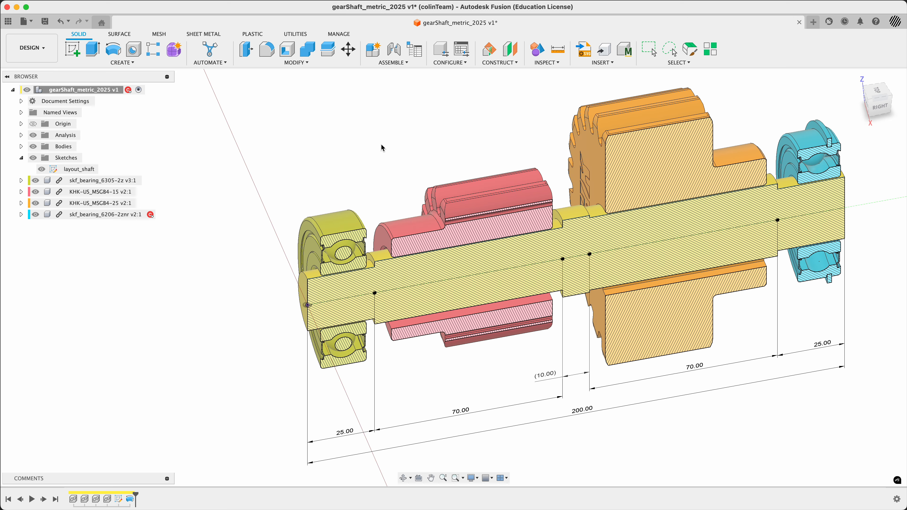
Turn off the section analysis and hide the skf_bearing_6206-2znr bearing and both gears, leaving the shaft and skf_bearing_6305-2z visible.
left_click(33, 136)
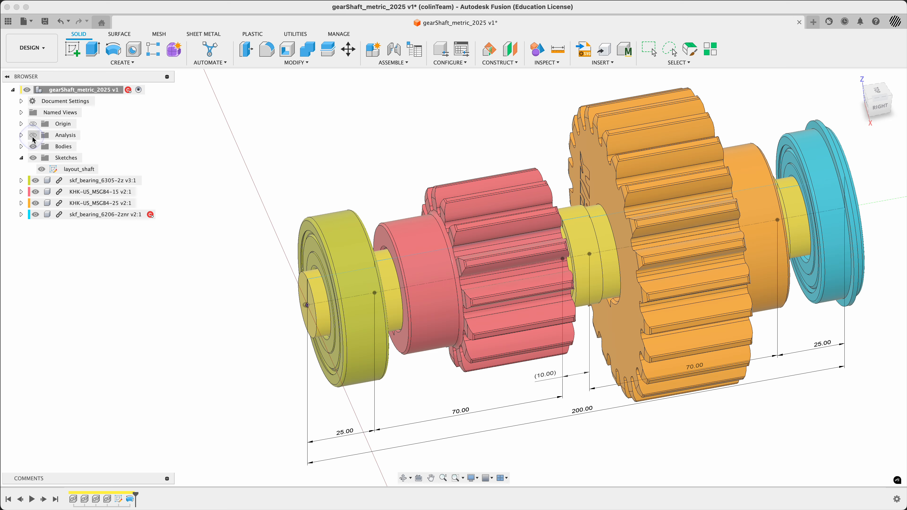
middle_click_drag(290, 152, 263, 138, "shift")
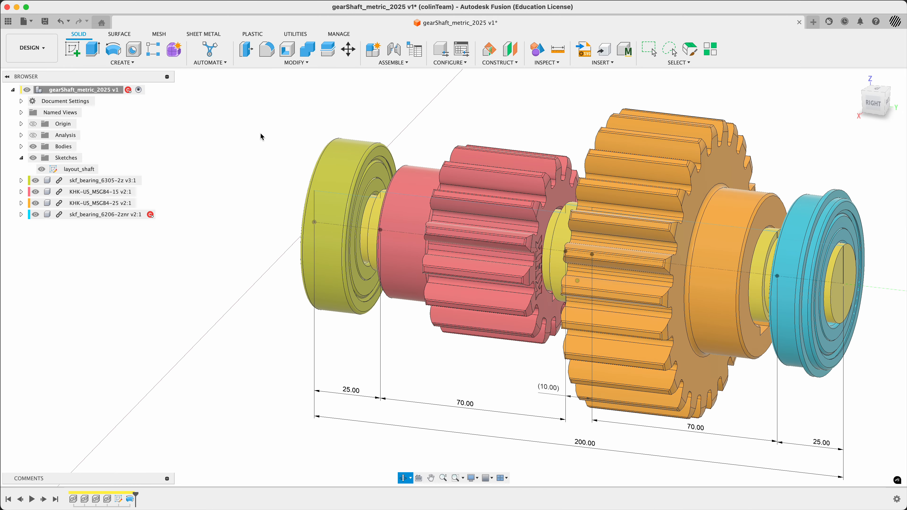
left_click(35, 214)
left_click(36, 203)
left_click(35, 192)
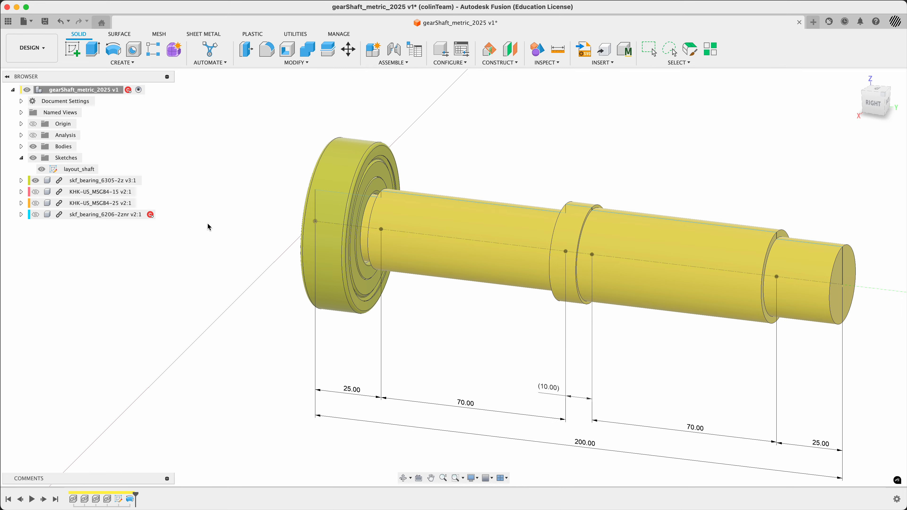
mouse_move(209, 227)
middle_mouse_down("shift")
mouse_move(200, 229)
mouse_move(215, 221)
middle_mouse_up("shift")
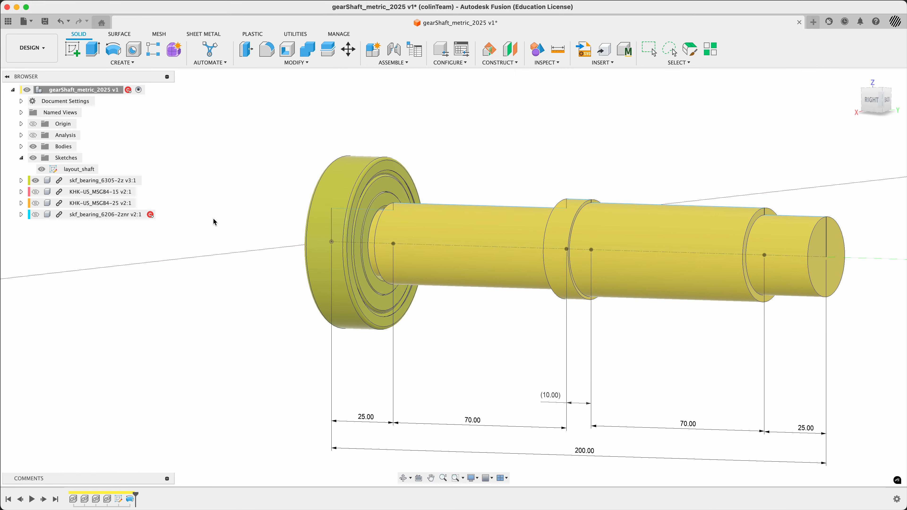
Set up a joint from the inner bore edge of skf_bearing_6305-2z to the shaft's shoulder edge beside the first 25 mm section.
key("j")
scroll(388, 192, "up", 5)
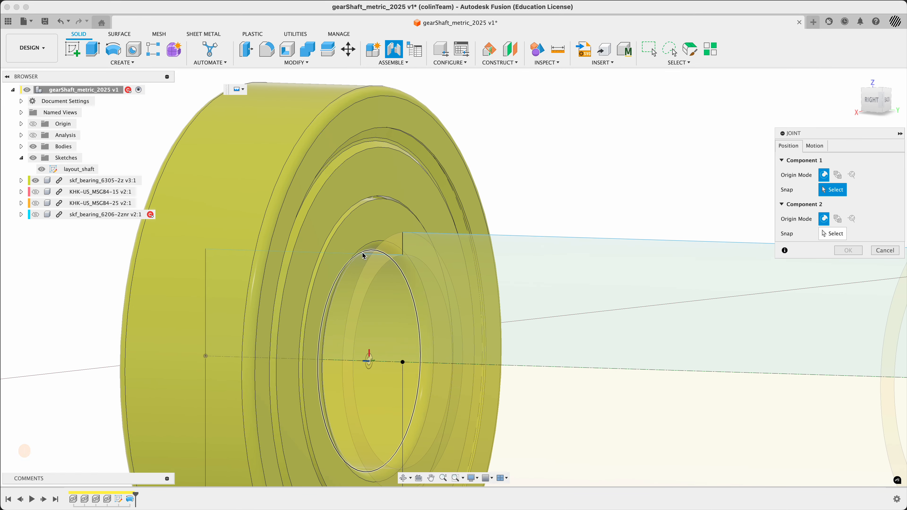
left_click(377, 245)
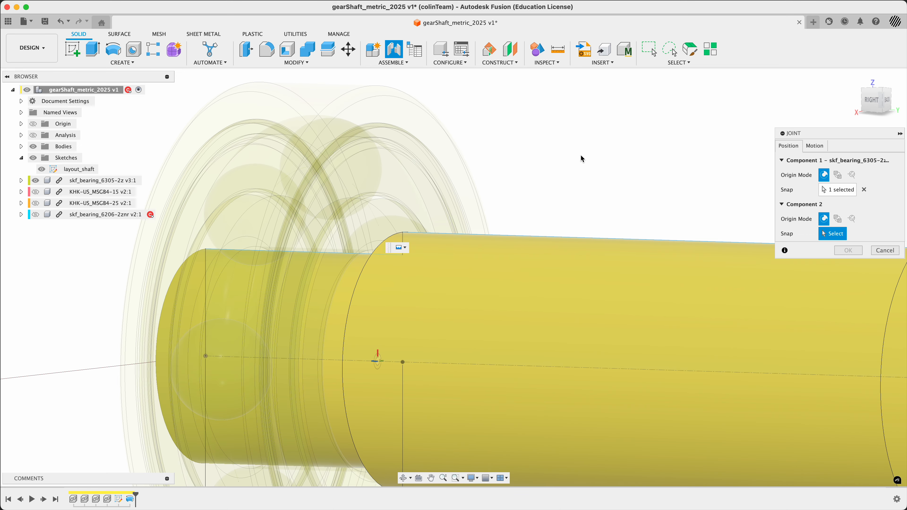
scroll(601, 119, "up", 5)
scroll(599, 131, "down", 6)
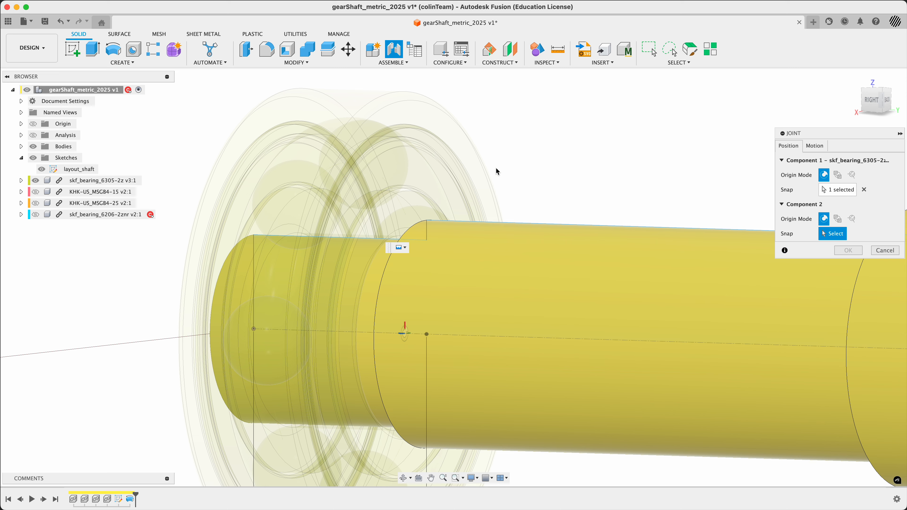
middle_click_drag(526, 167, 574, 188, "shift")
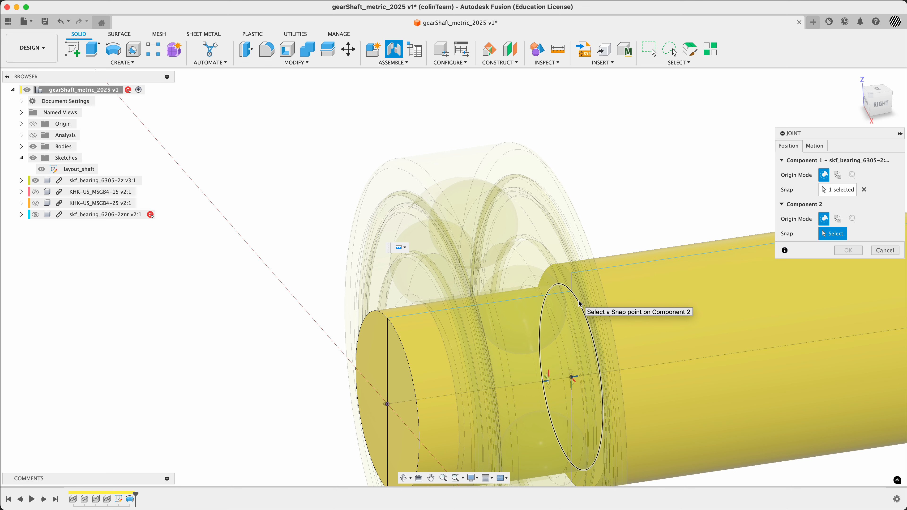
left_click(568, 273)
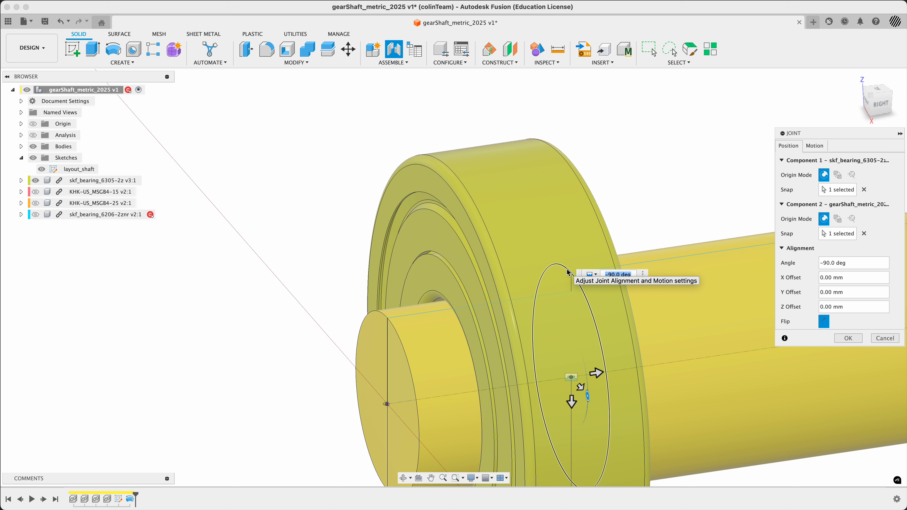
Set the bearing joint's alignment angle to 0 deg and create the joint.
scroll(322, 268, "down", 3)
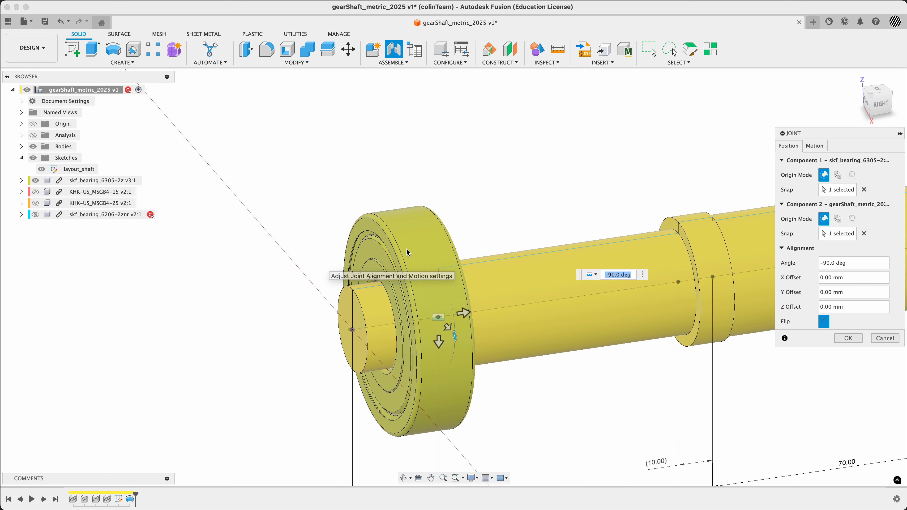
left_click(815, 146)
left_click(788, 146)
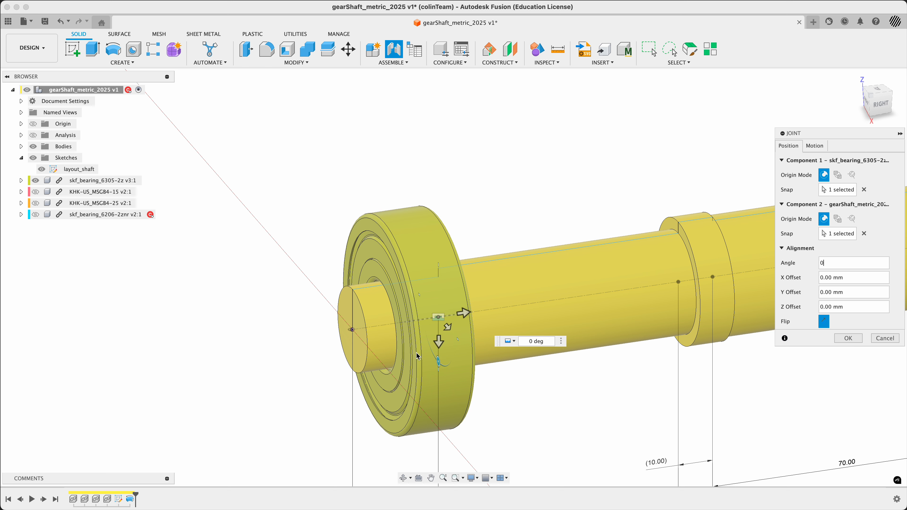
scroll(417, 356, "down", 3)
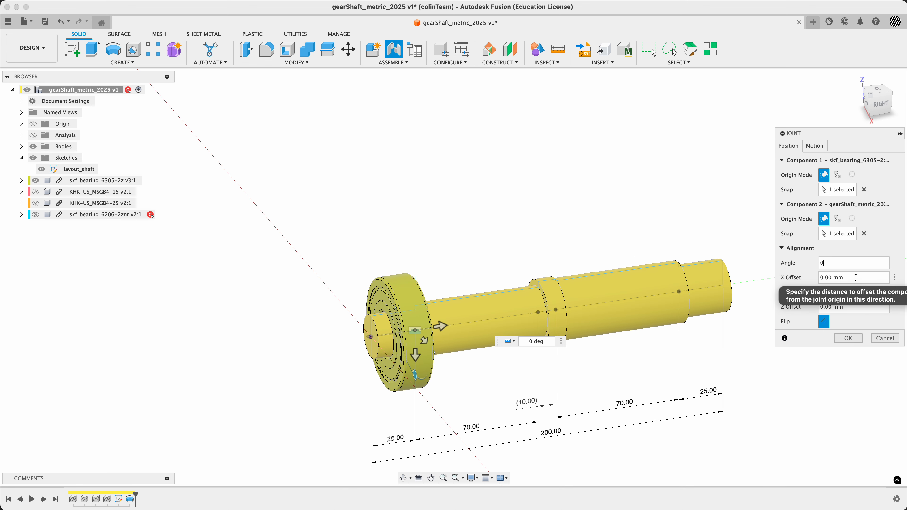
middle_click_drag(669, 341, 690, 344, "shift")
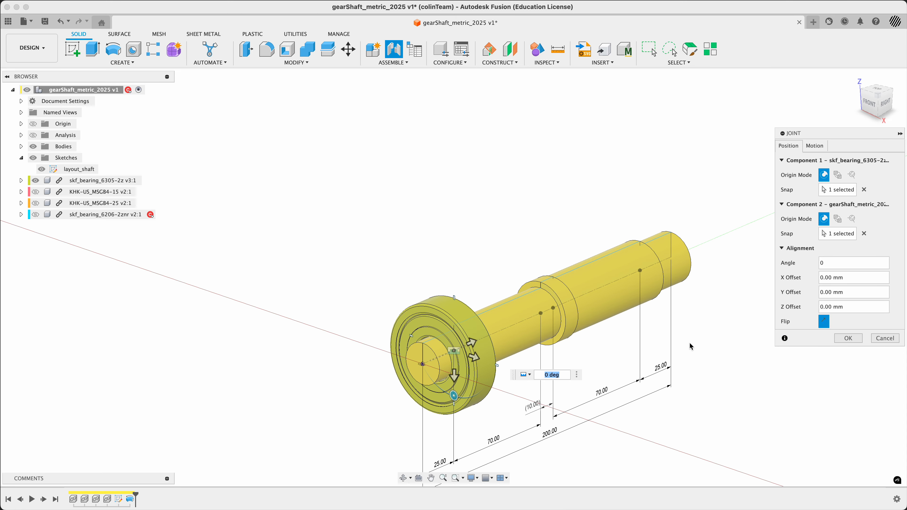
left_click(849, 338)
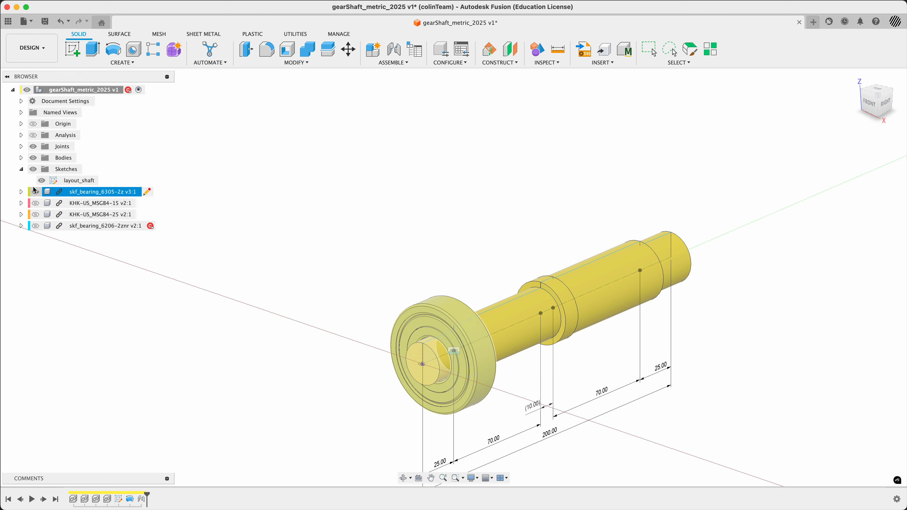
Hide skf_bearing_6305-2z, show the KHK-US_MSGB4-15 gear and move it off the shaft to expose its bore.
left_click(21, 169)
left_click(35, 181)
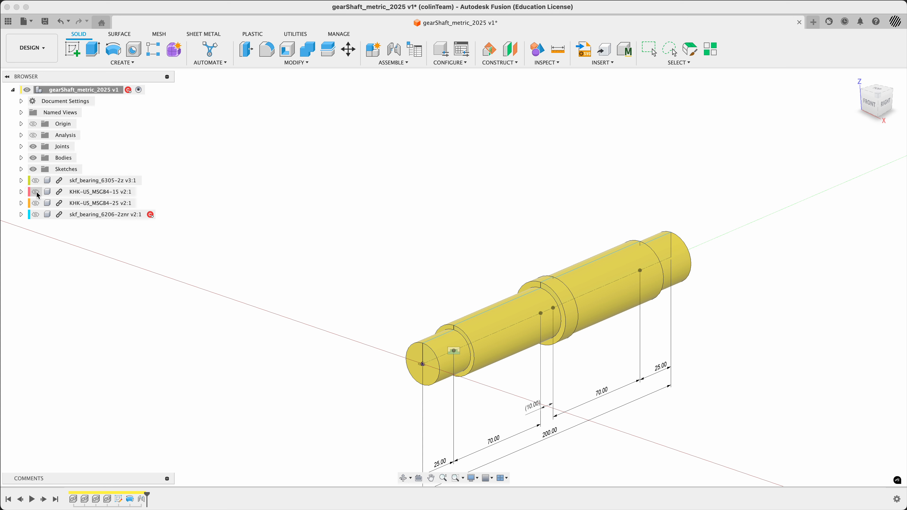
left_click(36, 192)
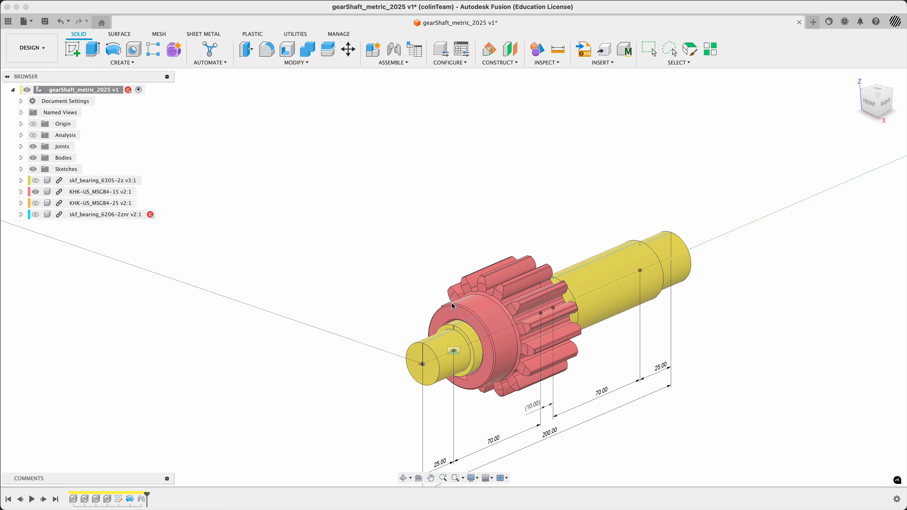
left_click_drag(462, 315, 420, 280)
middle_click_drag(577, 178, 513, 178, "shift")
Set up a joint from the KHK-US_MSGB4-15 gear's bore edge on its toothed end to the adjacent edge of the shaft's central collar.
key("j")
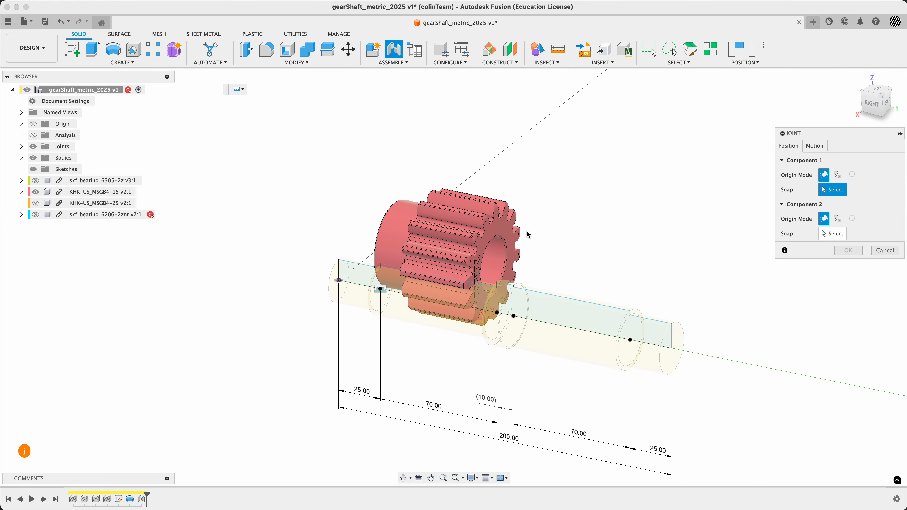
scroll(495, 249, "up", 5)
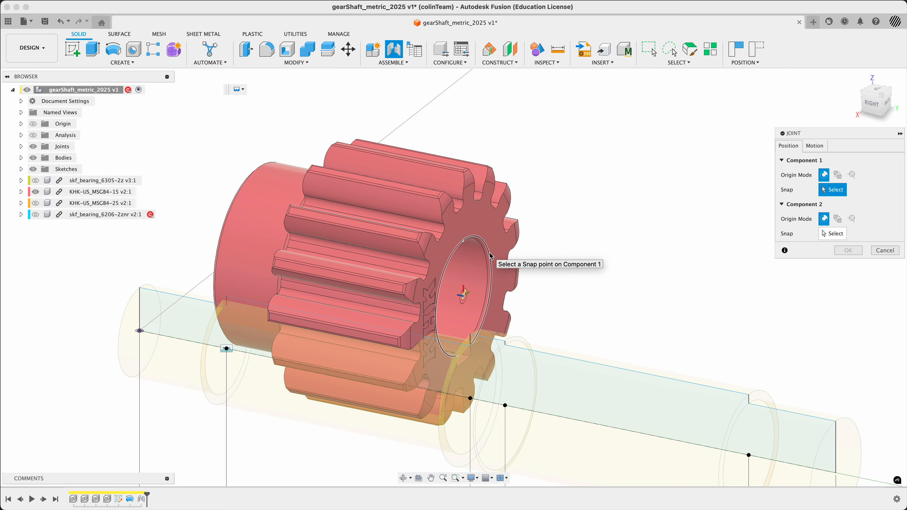
left_click(490, 256)
left_click(464, 342)
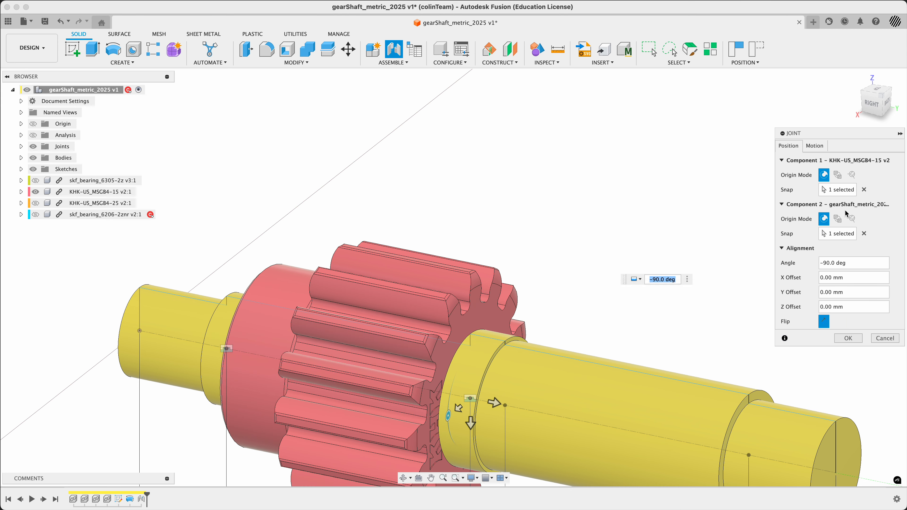
Try alignment angles of 0 and -90 deg for the gear joint while checking the keyway's orientation from the front.
left_click(852, 263)
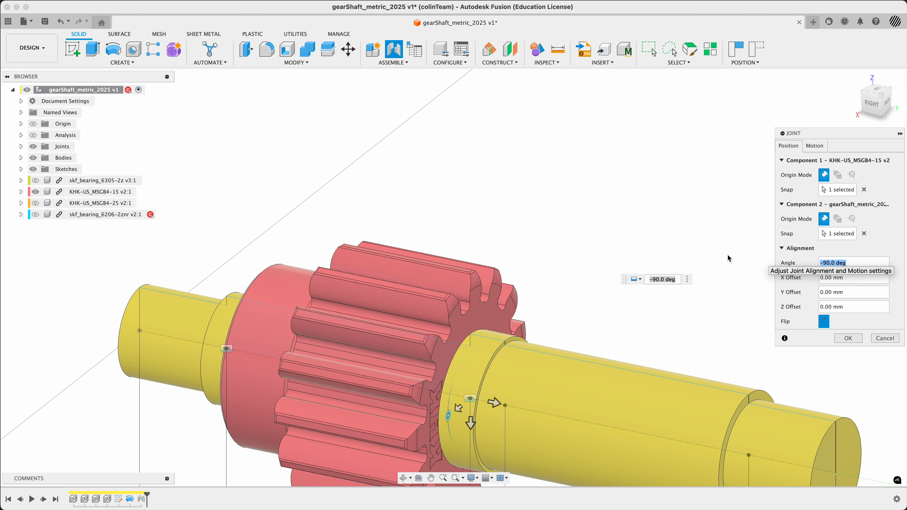
scroll(625, 255, "down", 4)
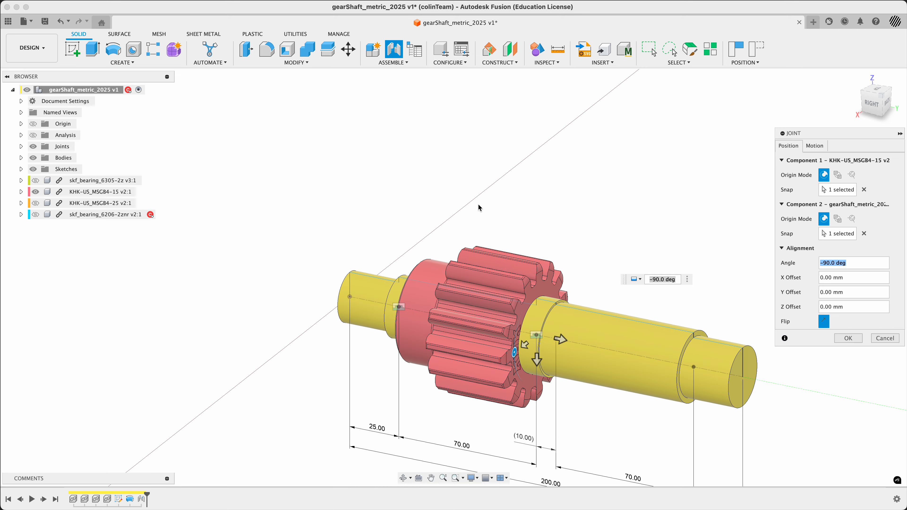
middle_click_drag(479, 206, 541, 186, "shift")
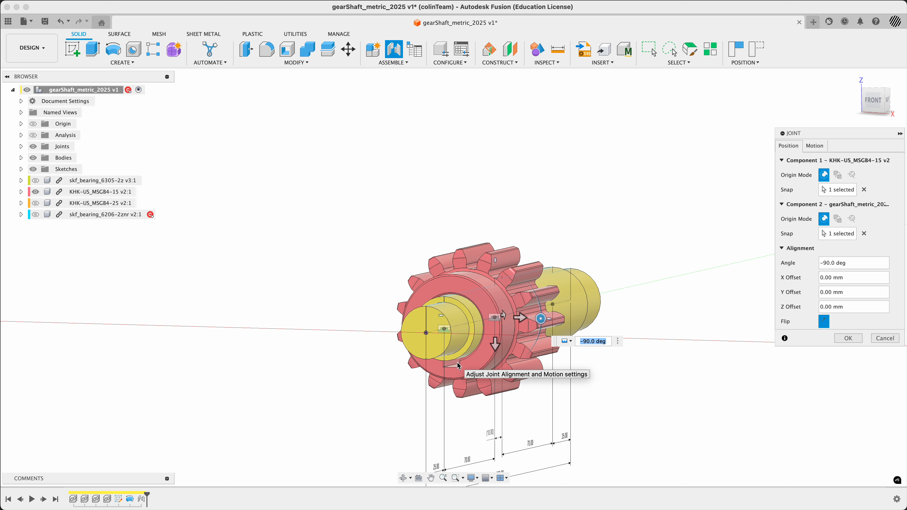
type("0")
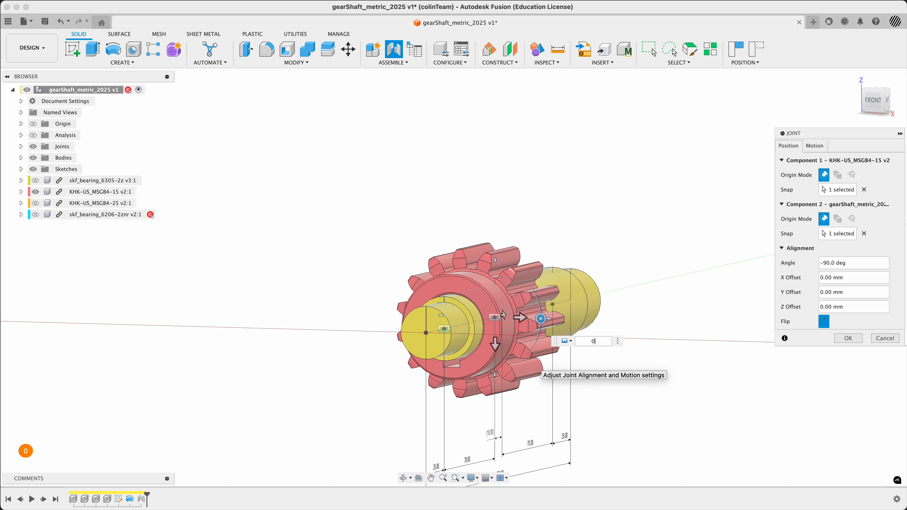
middle_click_drag(383, 340, 411, 326, "shift")
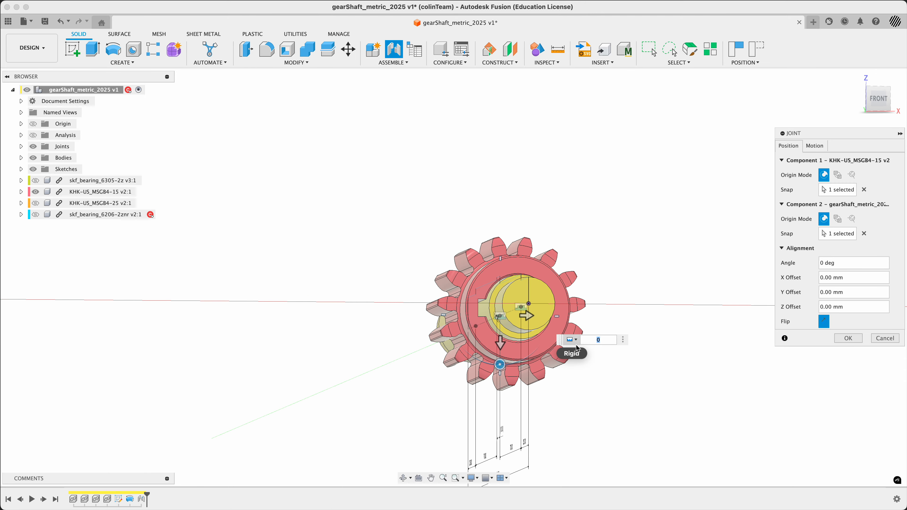
type("-90")
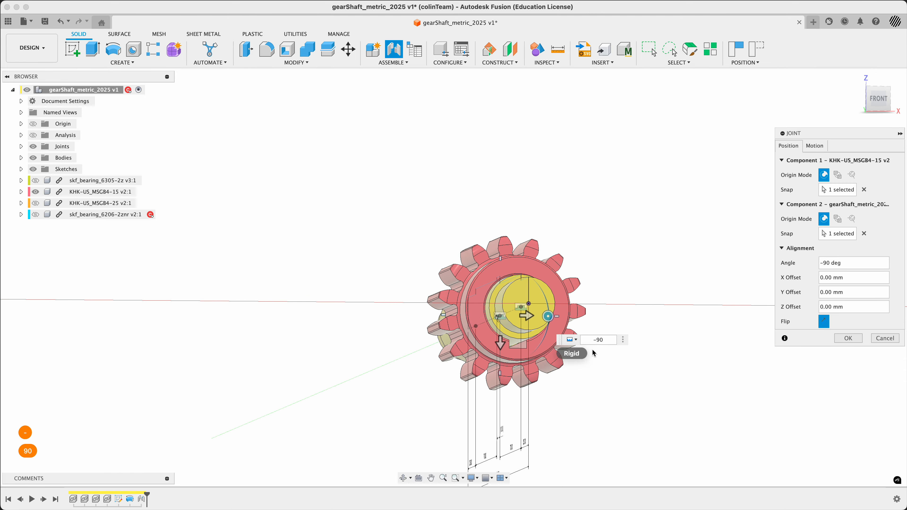
middle_click_drag(662, 302, 643, 312, "shift")
key("Return")
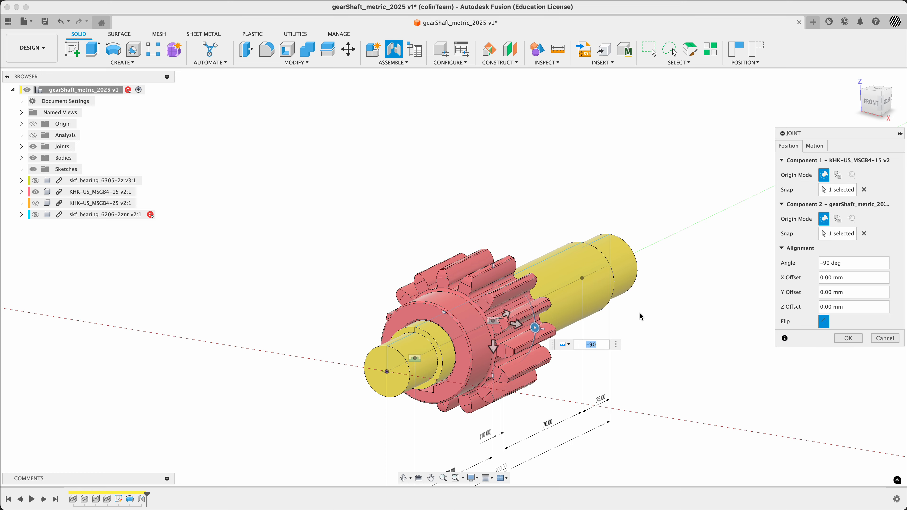
Set the KHK-US_MSGB4-15 gear joint's alignment angle to -180 deg, keep its motion Rigid and create the joint.
type("-180")
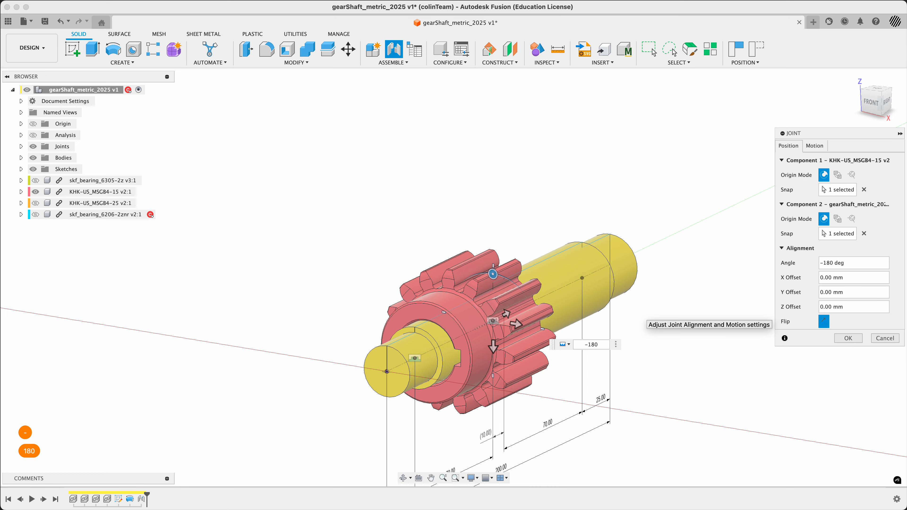
scroll(445, 341, "up", 5)
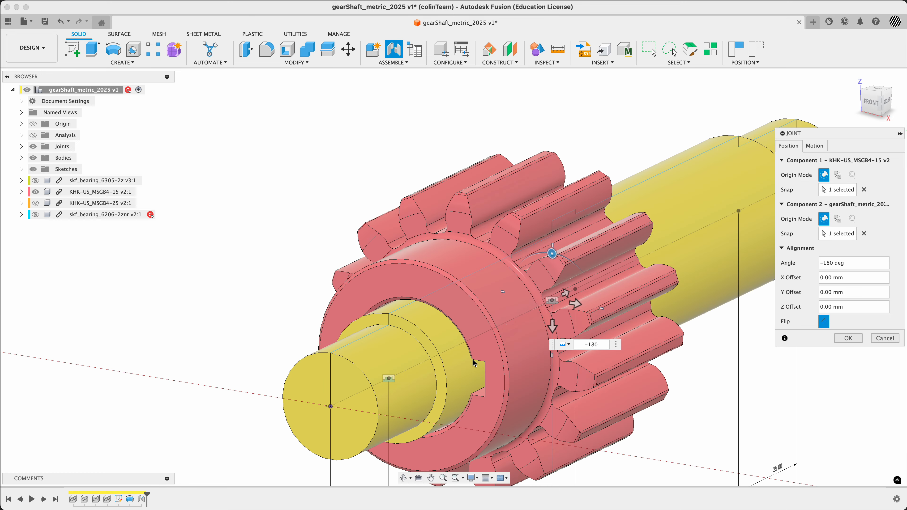
middle_click_drag(481, 374, 396, 327, "shift")
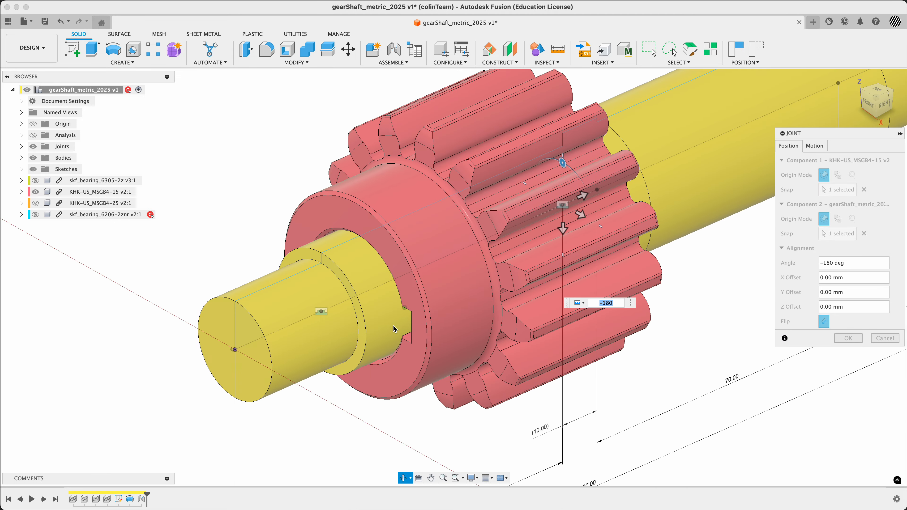
scroll(358, 338, "down", 5)
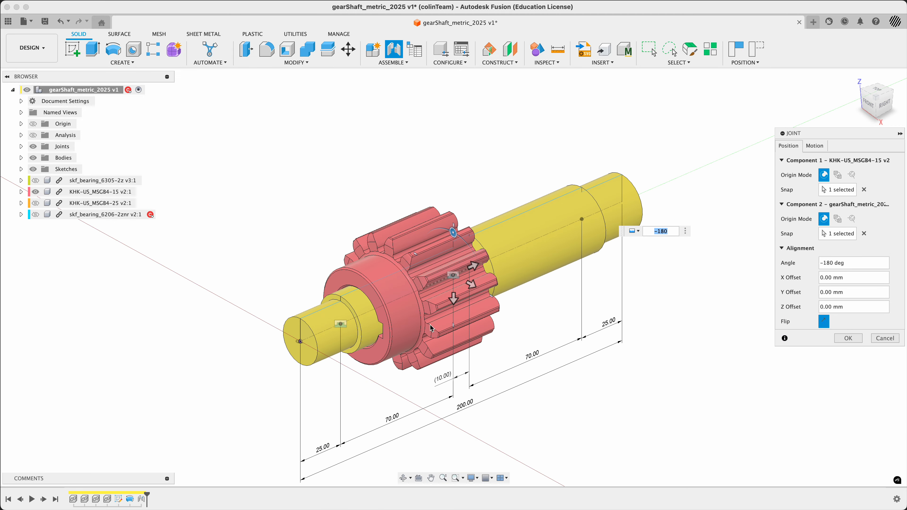
scroll(382, 334, "up", 5)
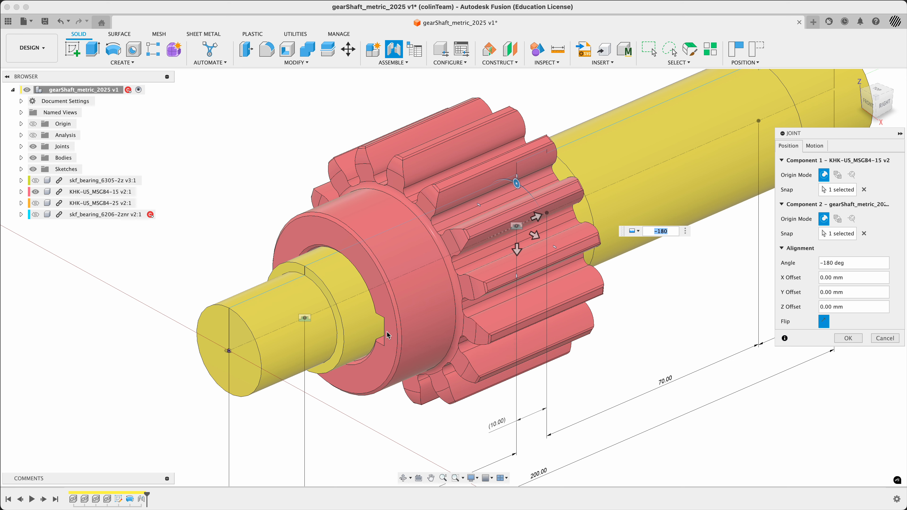
left_click(815, 145)
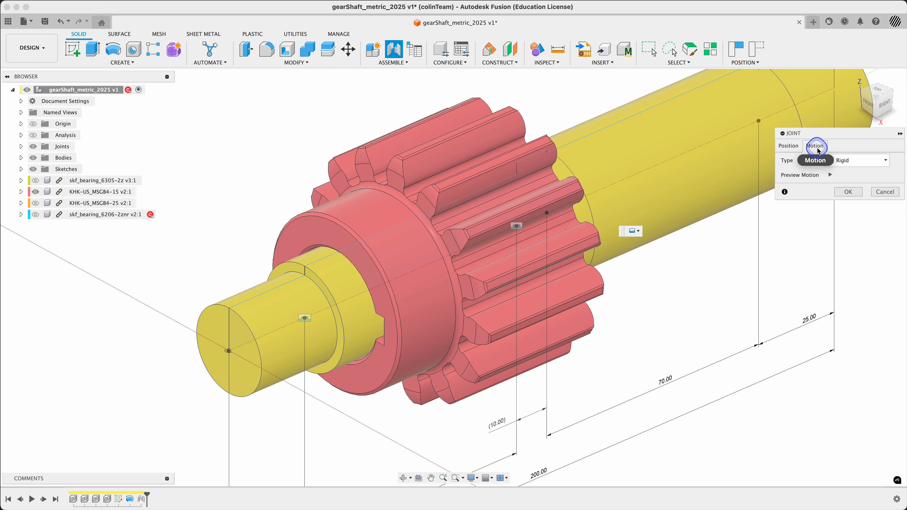
left_click(788, 146)
left_click(849, 338)
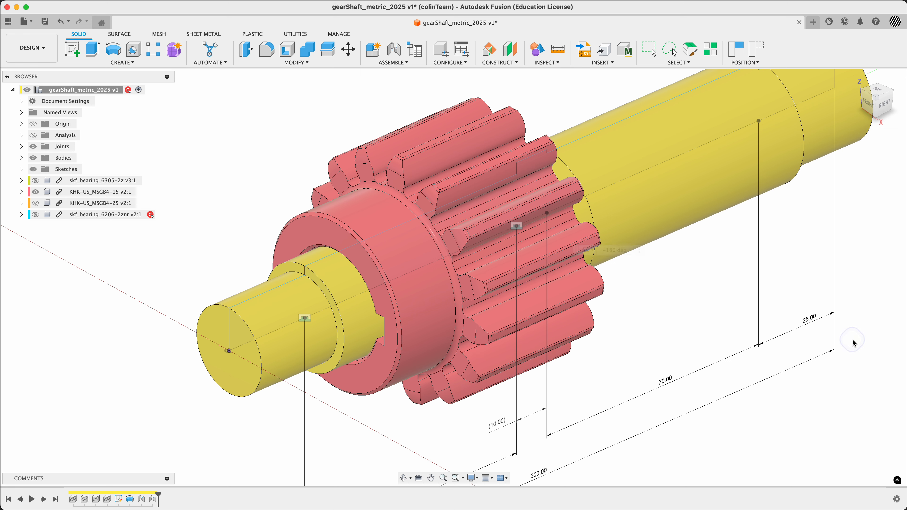
Swap visibility from the KHK-US_MSGB4-15 gear to KHK-US_MSGB4-25 and set up a joint from its toothed-side bore edge to the central collar's nearest edge.
left_click(35, 191)
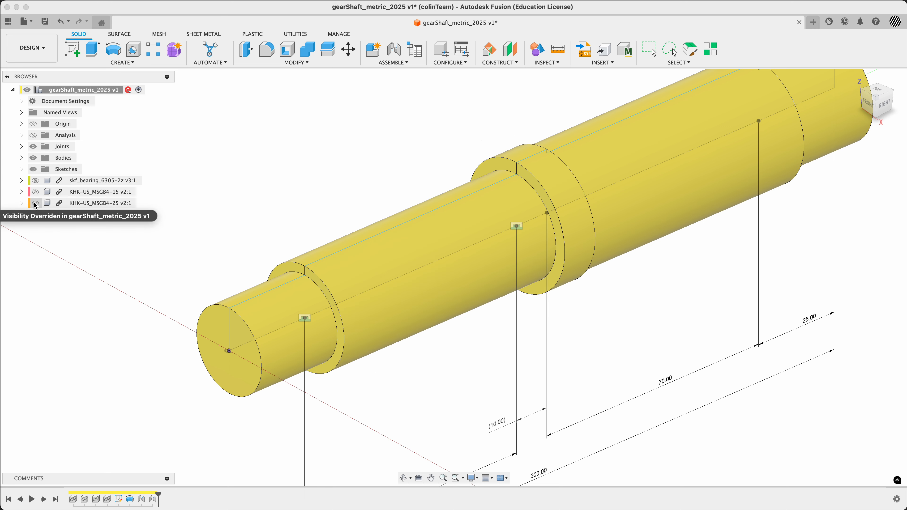
left_click(35, 203)
left_click_drag(639, 317, 666, 373)
key("j")
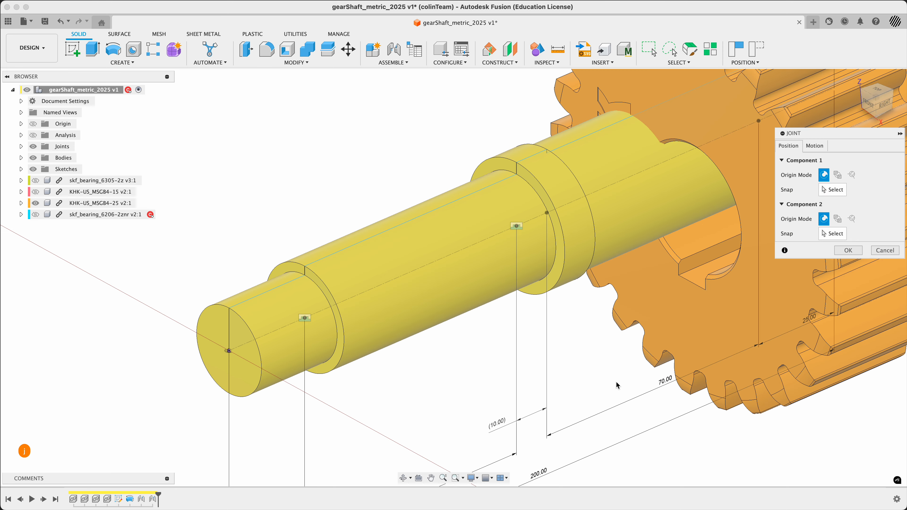
left_click(725, 281)
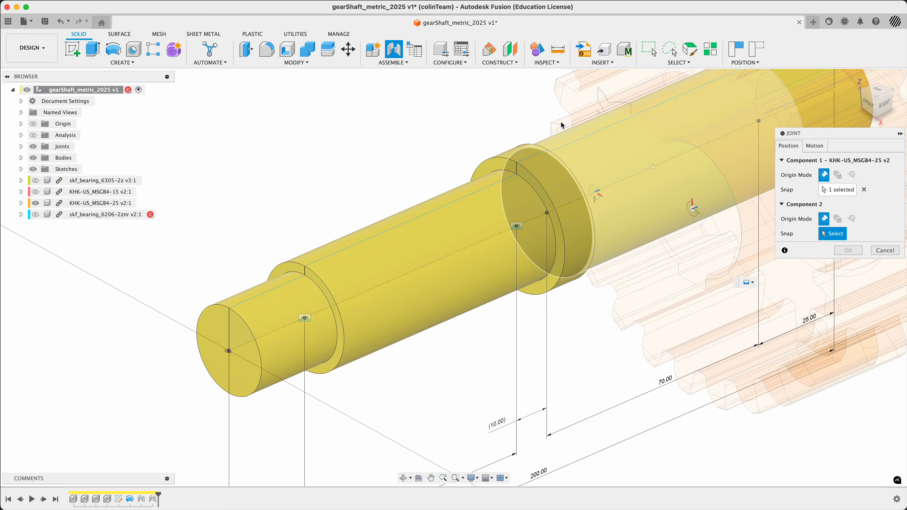
left_click(538, 153)
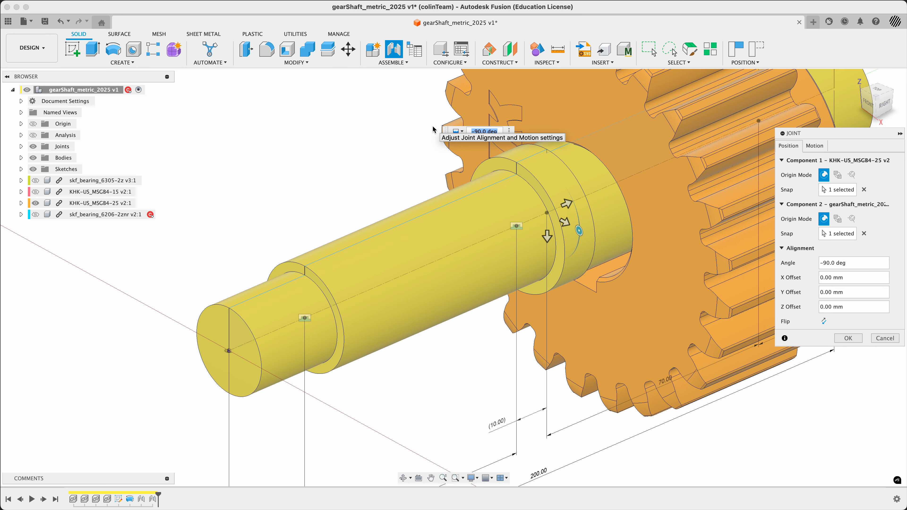
Set the KHK-US_MSGB4-25 gear joint's alignment angle to -180 deg and create the joint.
left_click(858, 263)
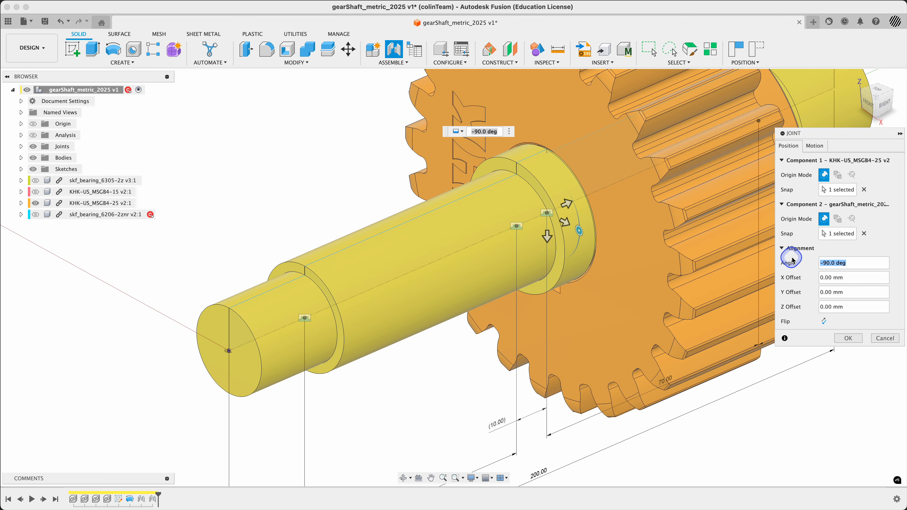
type("-180")
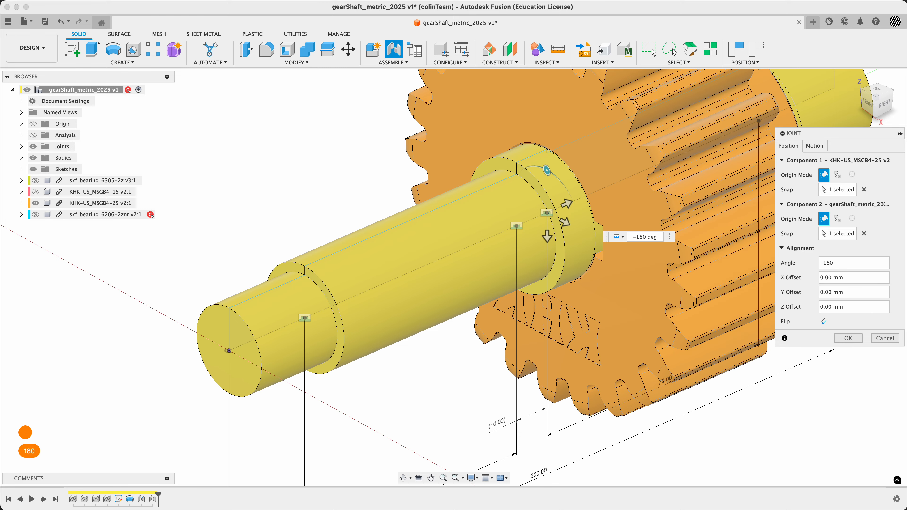
left_click(848, 338)
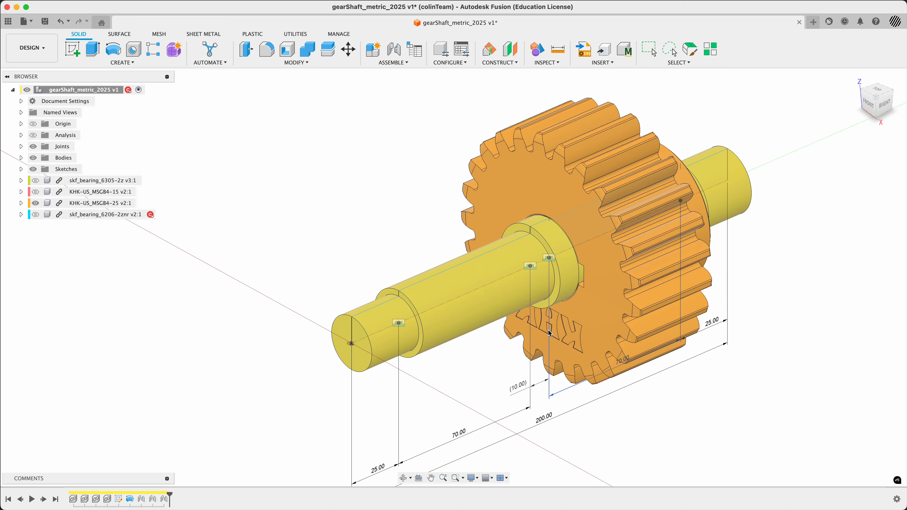
Enlarge the shaft's central collar by moving its outer sketch line away from the axis.
middle_click_drag(322, 254, 272, 232, "shift")
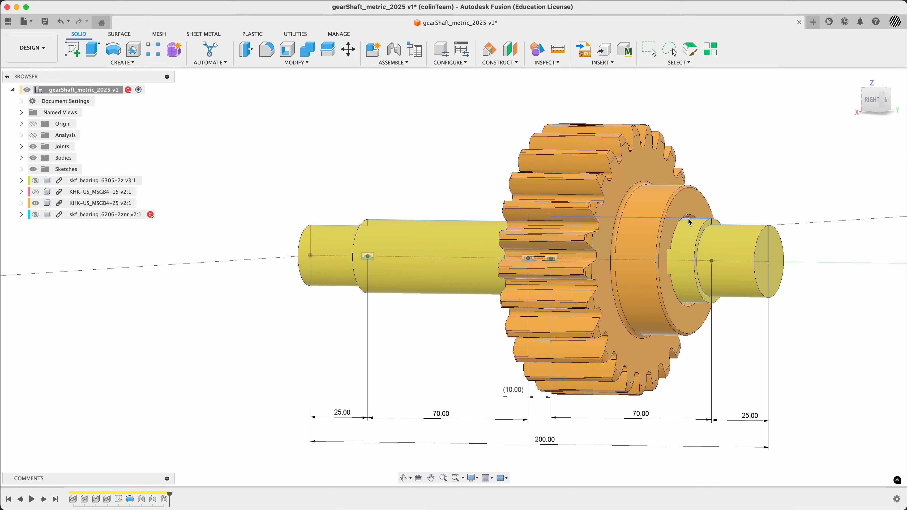
middle_click_drag(358, 157, 446, 186, "shift")
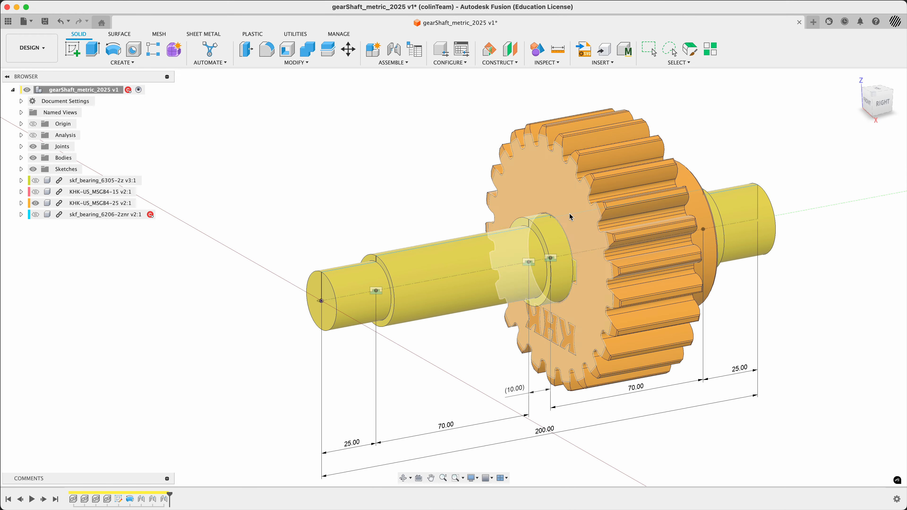
left_click(538, 207)
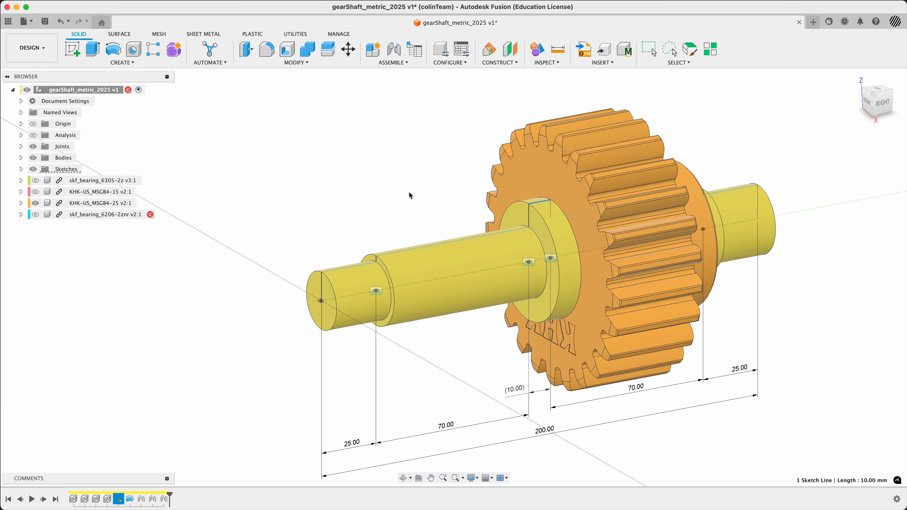
left_click(337, 180)
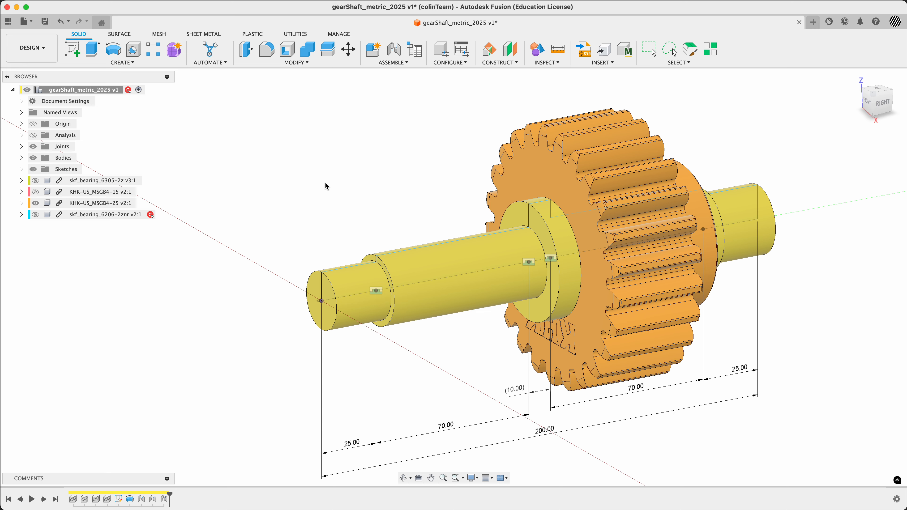
Hide KHK-US_MSGB4-25, show skf_bearing_6206-2znr and set up a joint from its inward-facing bore edge to the shaft's far shoulder edge.
left_click(35, 203)
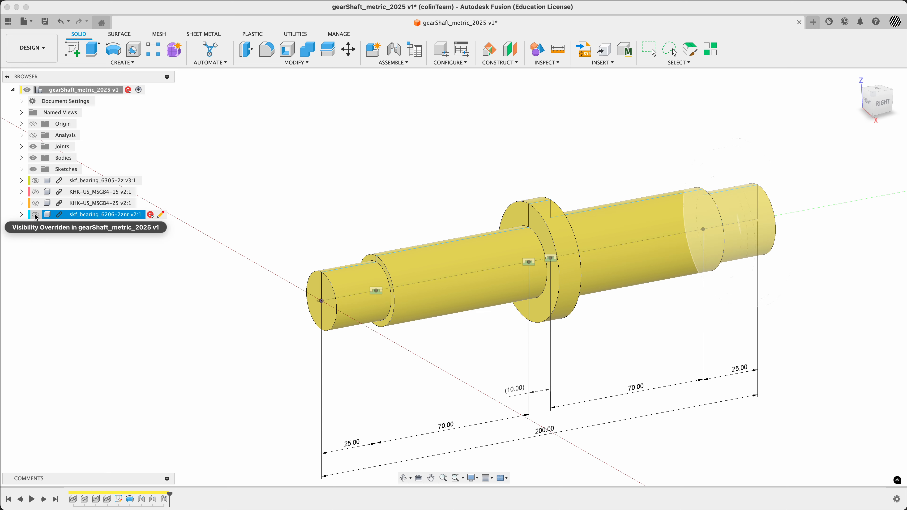
left_click(36, 215)
mouse_move(188, 292)
middle_mouse_down("shift")
mouse_move(188, 318)
mouse_move(204, 320)
mouse_move(194, 308)
middle_mouse_up("shift")
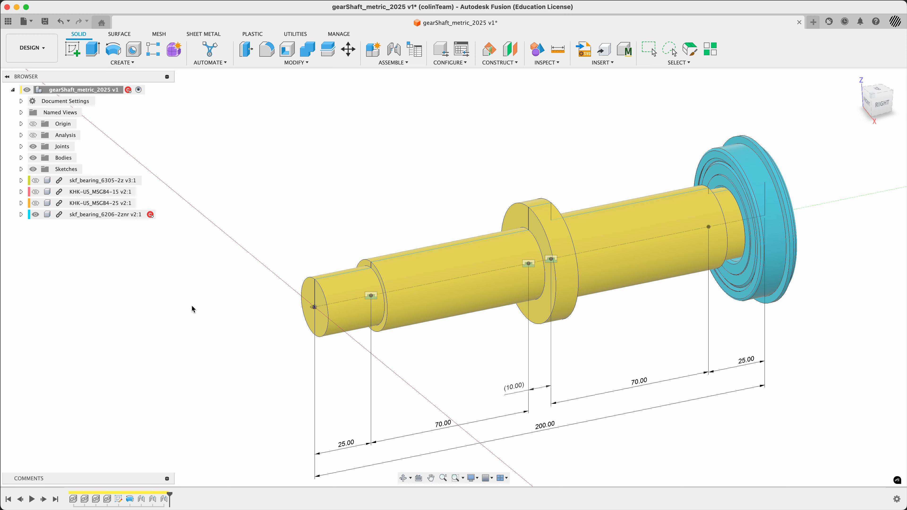
key("j")
scroll(750, 210, "up", 6)
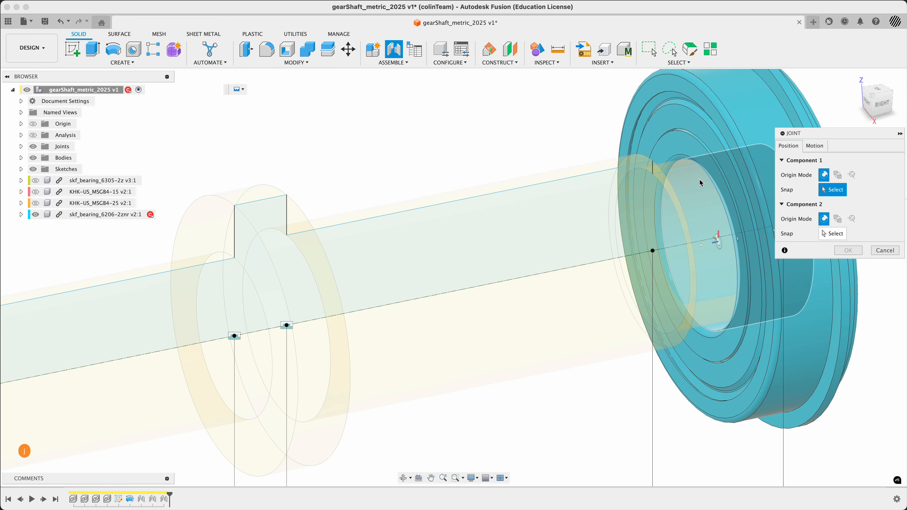
left_click(682, 157)
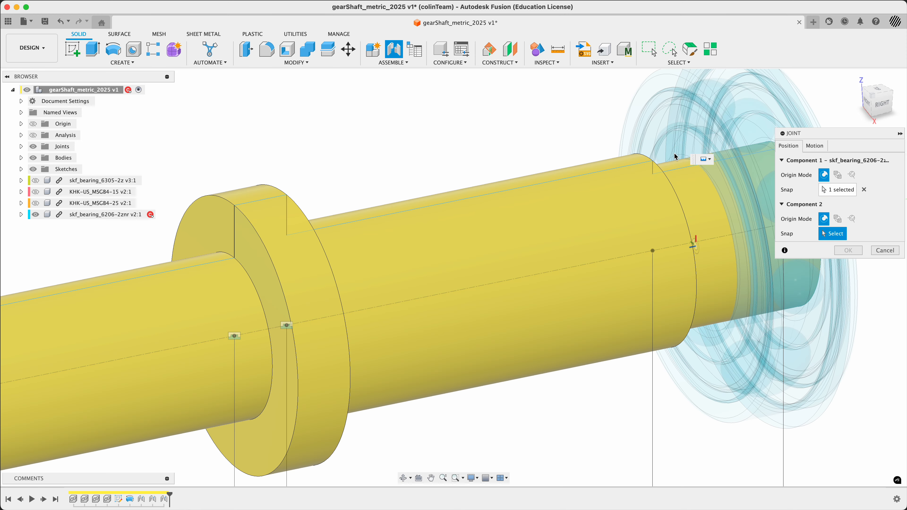
left_click(649, 161)
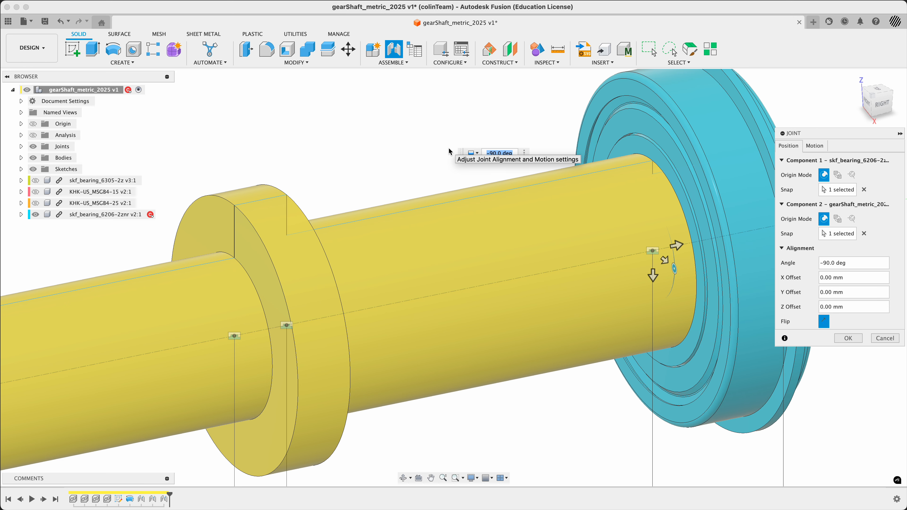
Set the skf_bearing_6206-2znr joint's alignment angle to 0 deg, check the flange's orientation and create the joint.
scroll(483, 172, "down", 3)
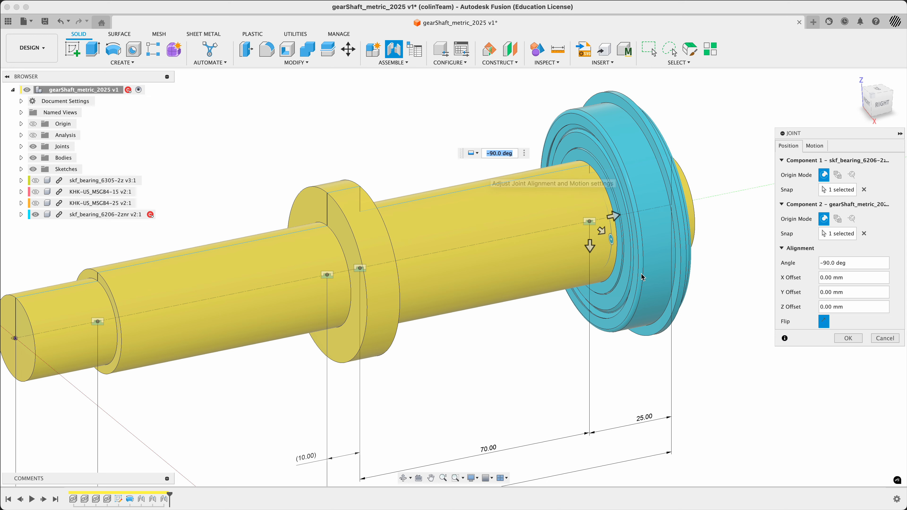
scroll(672, 296, "down", 1)
middle_click_drag(714, 324, 798, 316, "shift")
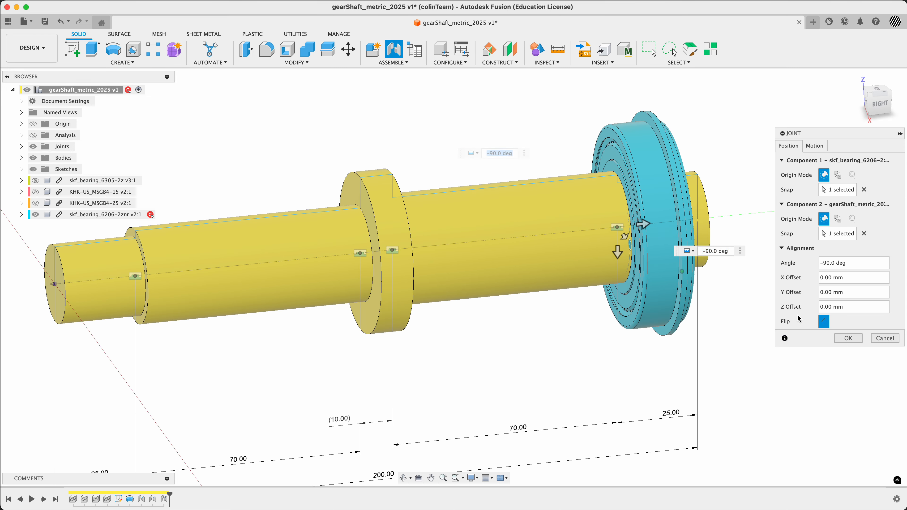
left_click(843, 263)
type("0")
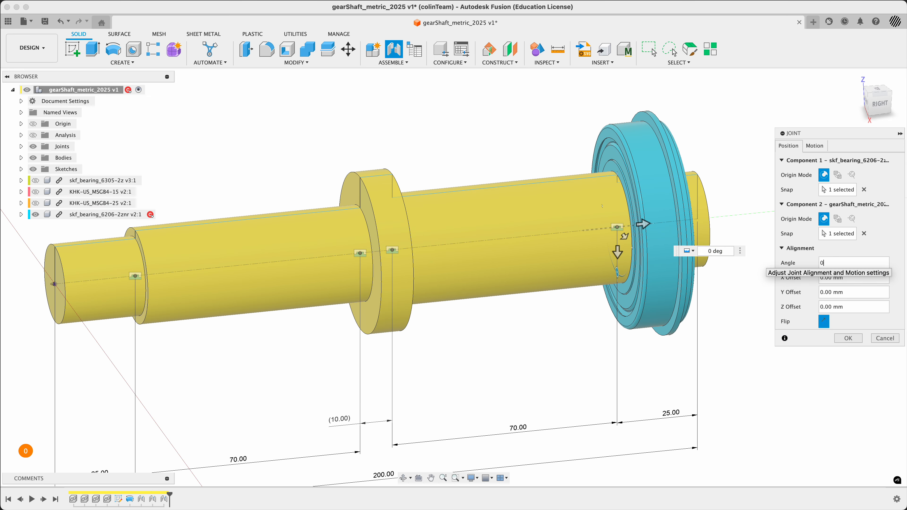
middle_click_drag(679, 142, 514, 141, "shift")
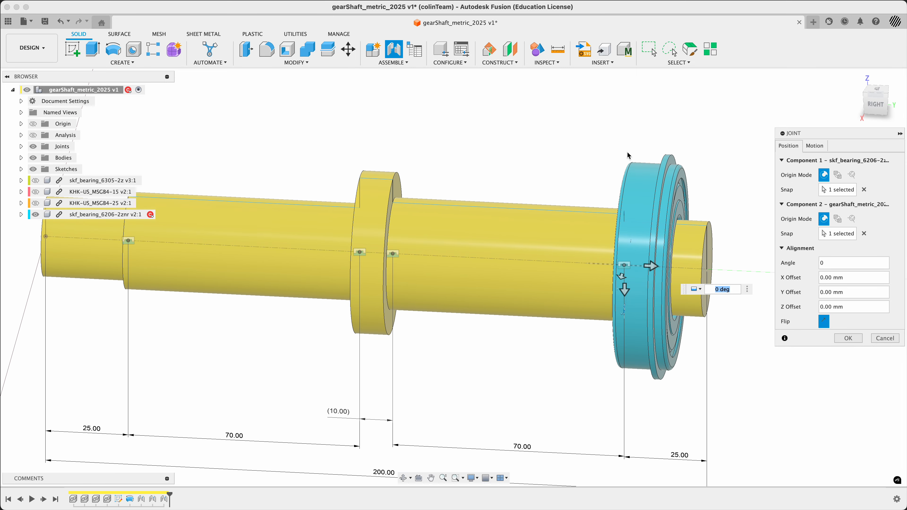
middle_click_drag(628, 155, 648, 154, "shift")
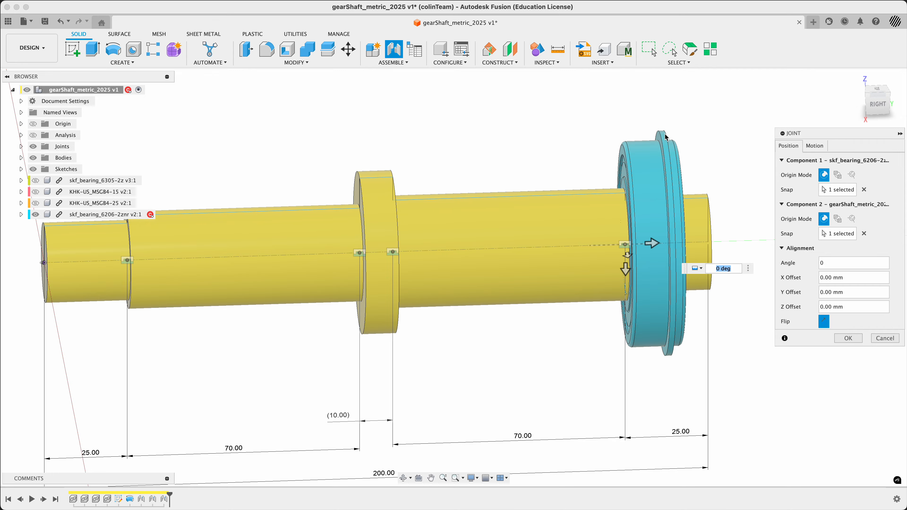
middle_click_drag(666, 139, 703, 154, "shift")
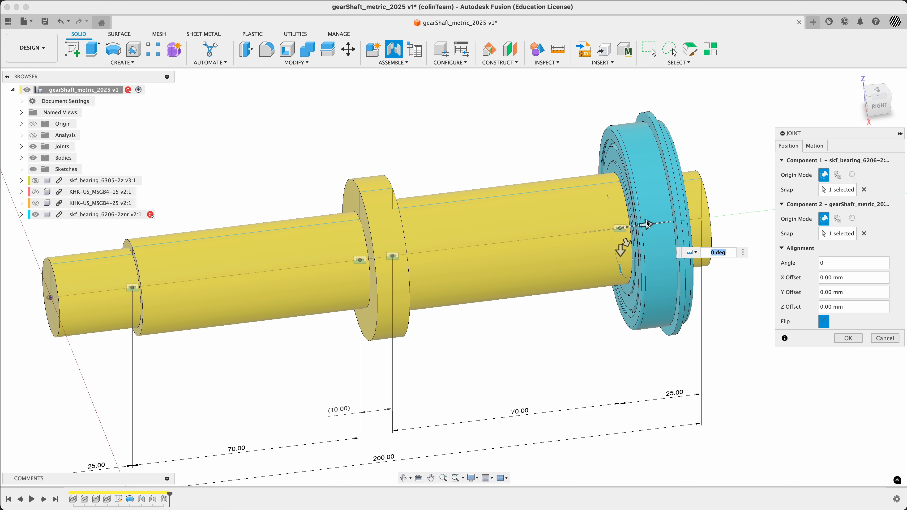
scroll(647, 224, "down", 3)
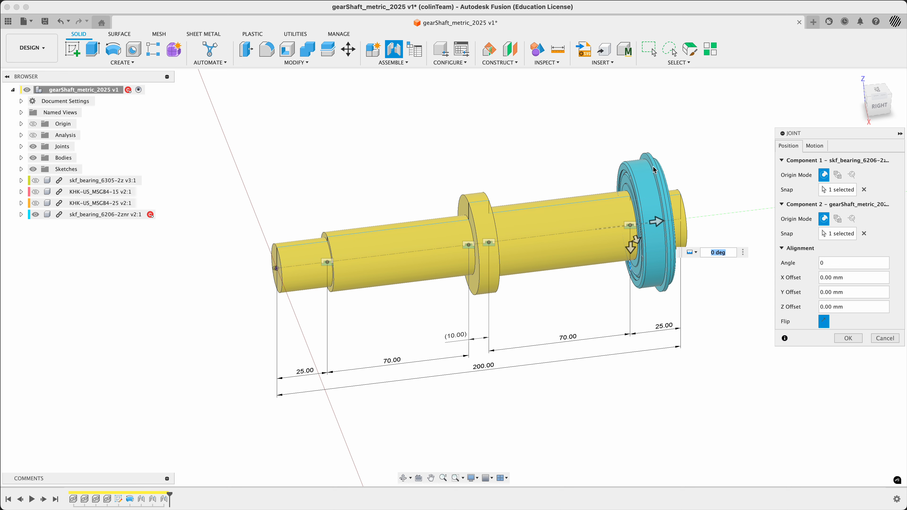
left_click(847, 339)
Show both KHK gears and skf_bearing_6305-2z again and inspect the assembled shaft around the small gear's keyway.
left_click(35, 203)
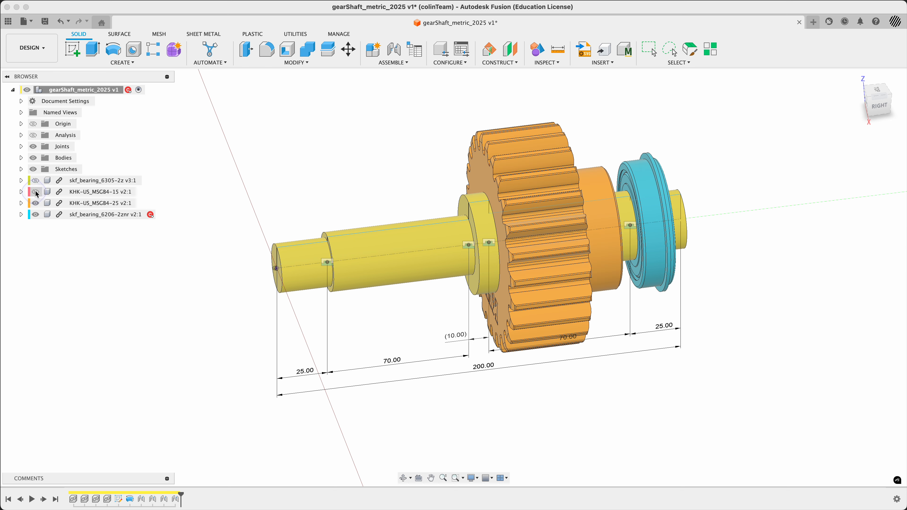
left_click(36, 192)
left_click(35, 180)
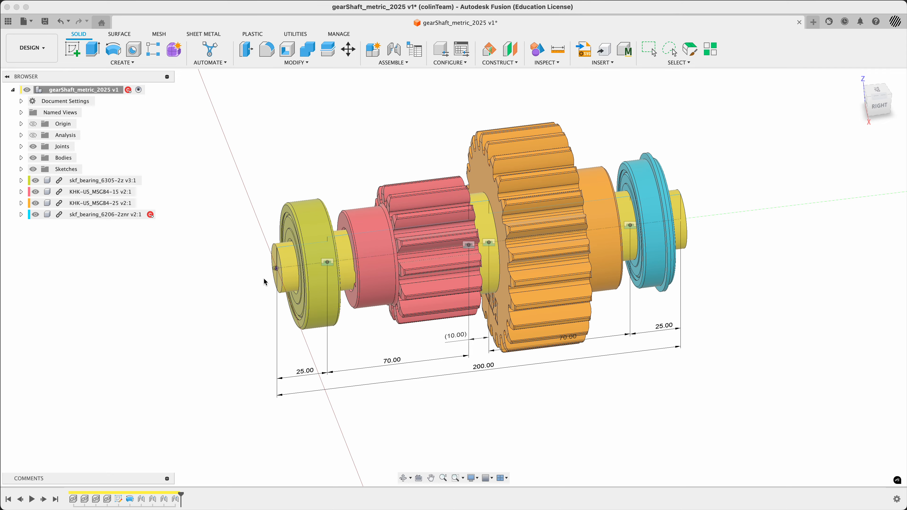
middle_click_drag(267, 282, 277, 262, "shift")
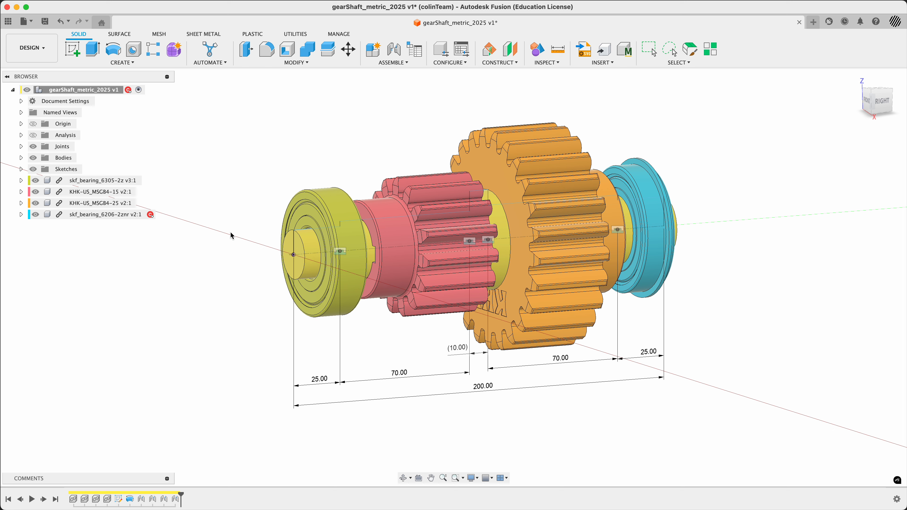
scroll(301, 233, "up", 5)
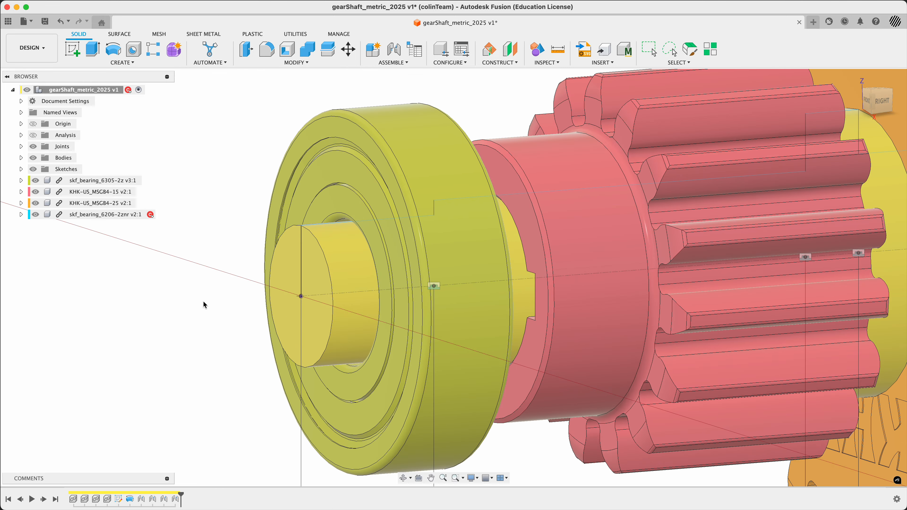
scroll(204, 303, "up", 2)
mouse_move(209, 309)
middle_mouse_down("shift")
mouse_move(182, 336)
mouse_move(177, 324)
mouse_move(201, 313)
middle_mouse_up("shift")
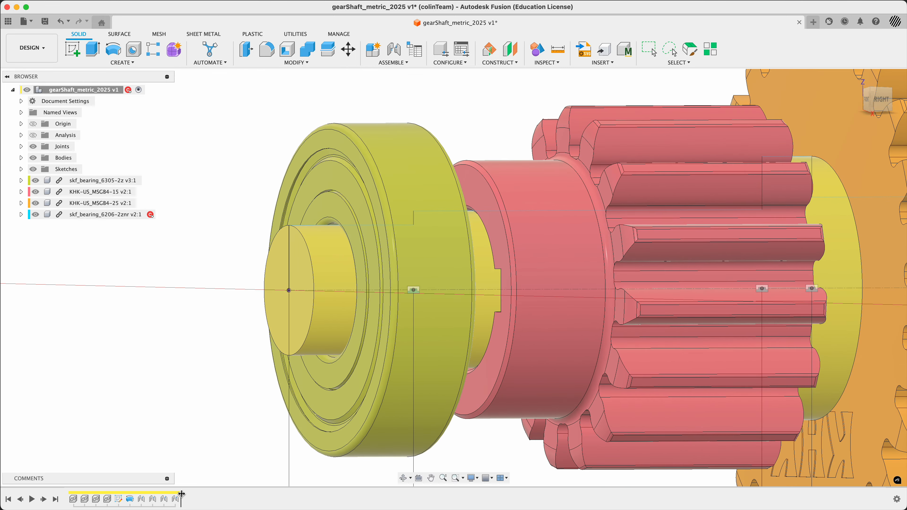
Reopen the layout_shaft sketch for editing and show the section analysis.
mouse_move(181, 494)
left_mouse_down()
mouse_move(125, 494)
mouse_move(135, 497)
left_mouse_up()
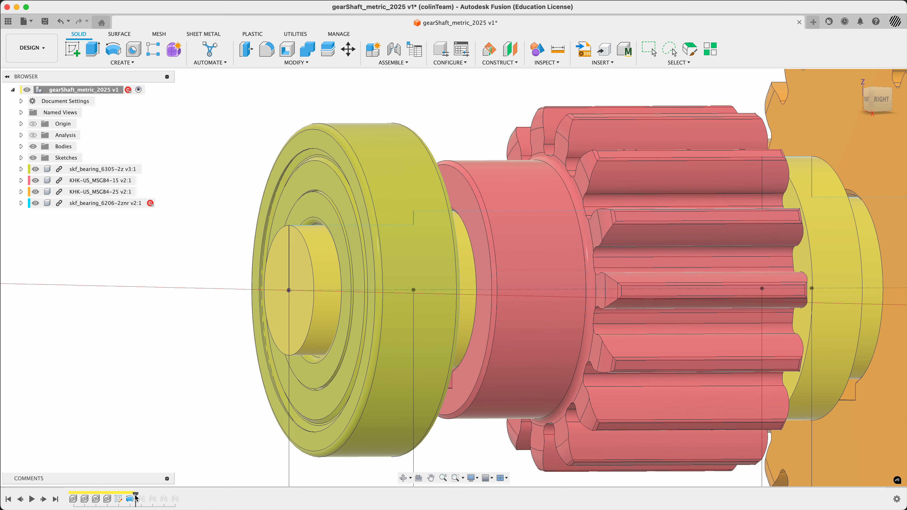
left_click_drag(136, 495, 189, 497)
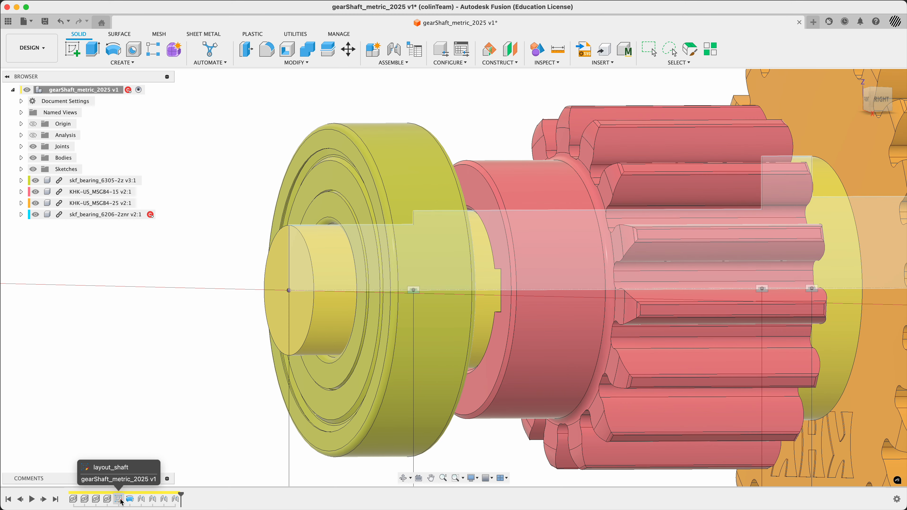
right_click(121, 501)
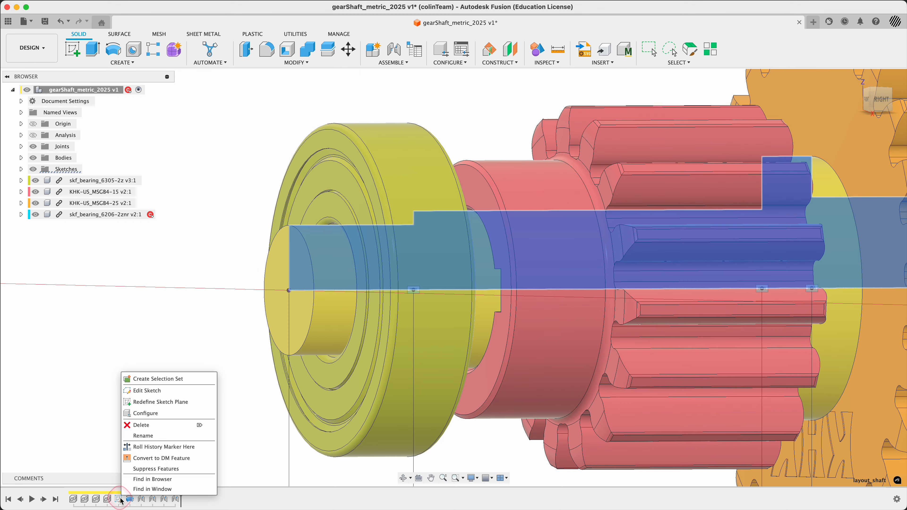
left_click(191, 396)
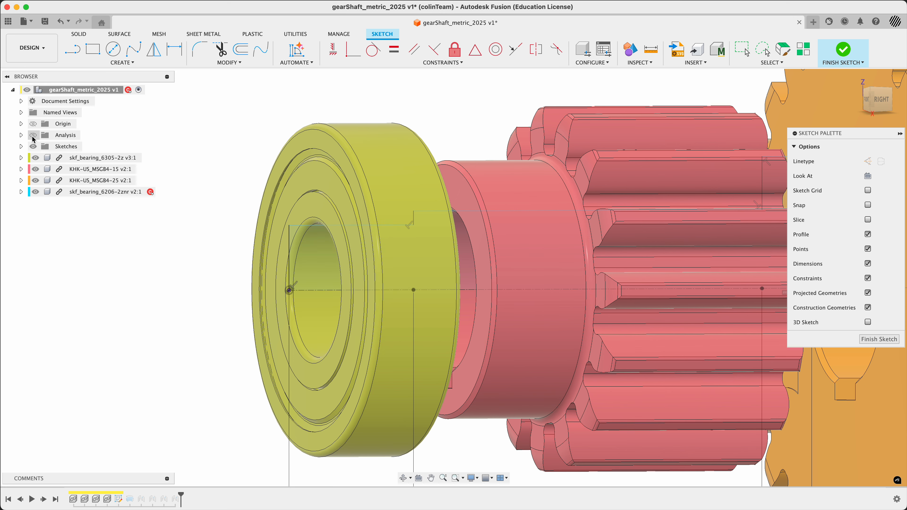
left_click(33, 136)
Check the bore radius of skf_bearing_6305-2z and dimension its shaft section's diameter to 25 mm about the centerline.
left_click(298, 311)
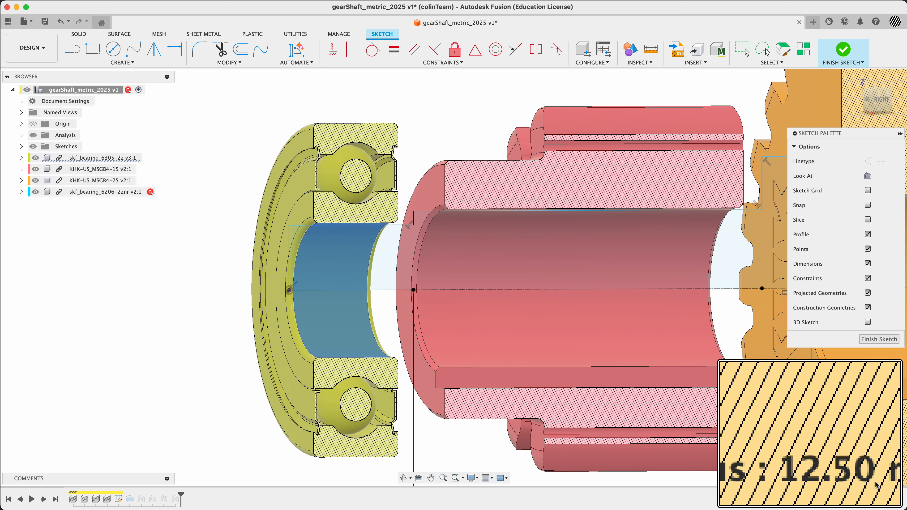
scroll(271, 361, "down", 2)
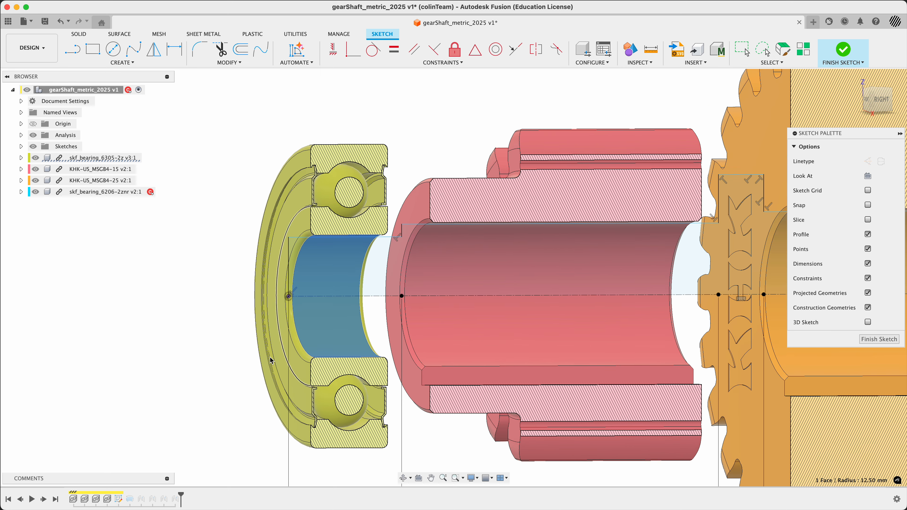
left_click(146, 342)
middle_click_drag(150, 342, 154, 347, "shift")
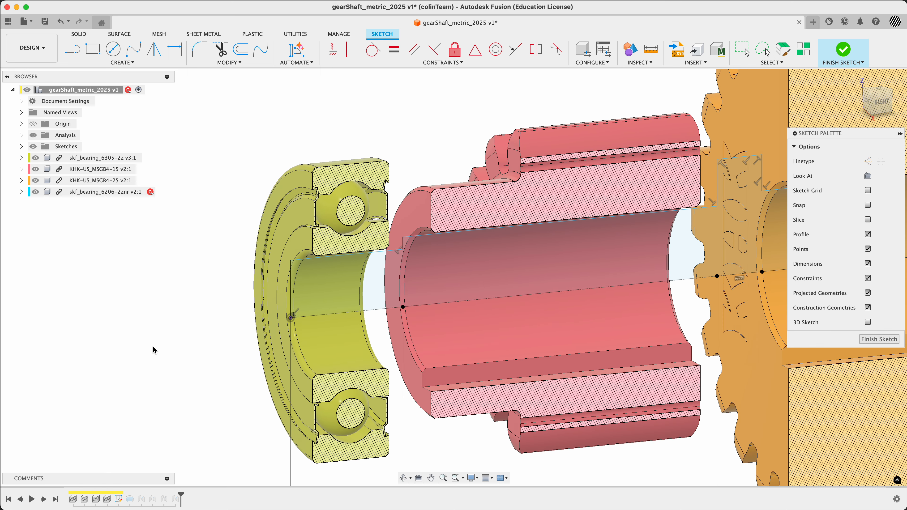
key("d")
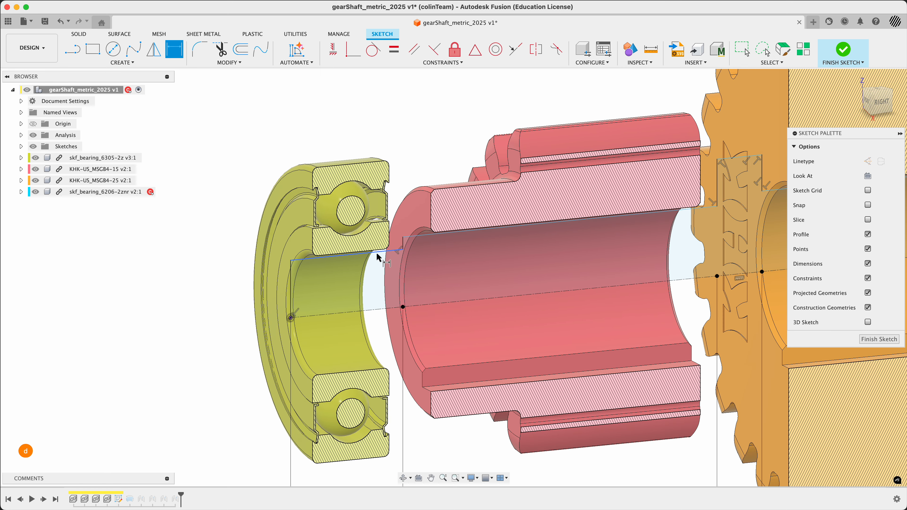
left_click(373, 252)
left_click(380, 310)
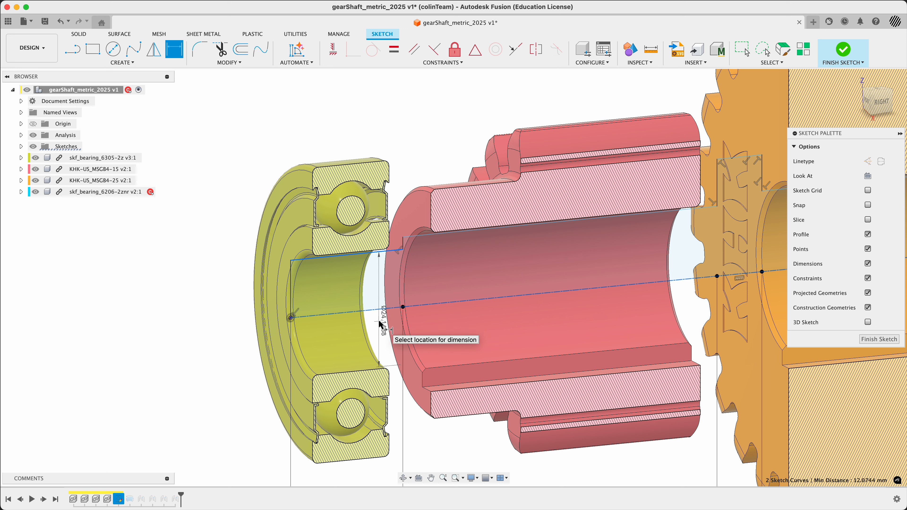
left_click(379, 321)
type("25")
key("Return")
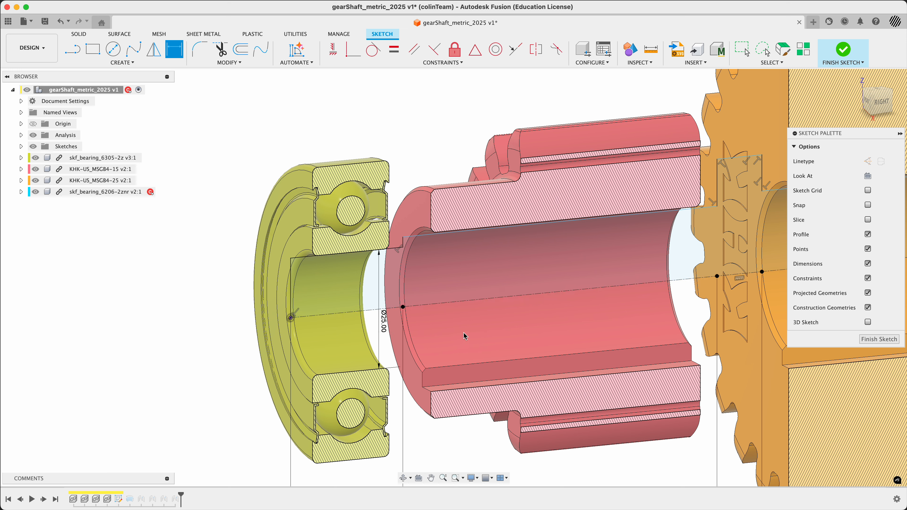
key("Escape")
Check the bore radius of KHK-US_MSGB4-15 and dimension its shaft section's diameter to 30 mm.
left_click(461, 346)
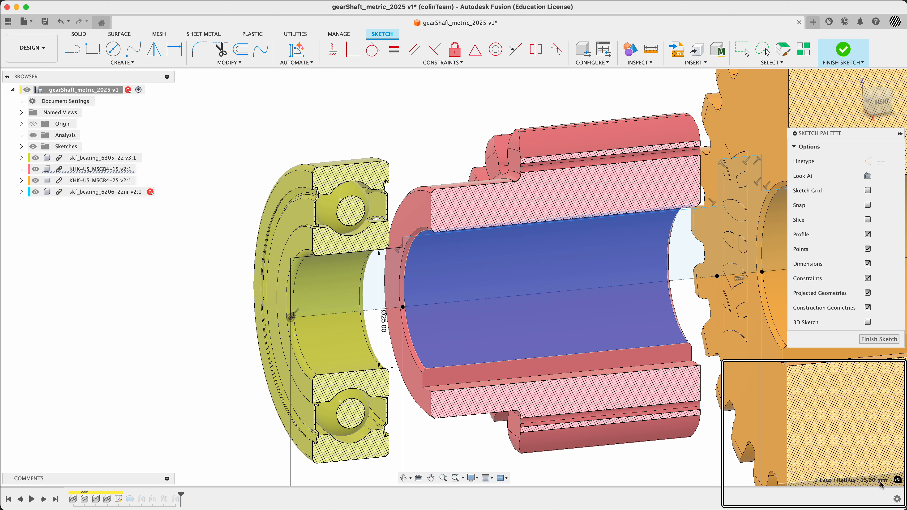
scroll(880, 483, "down", 1)
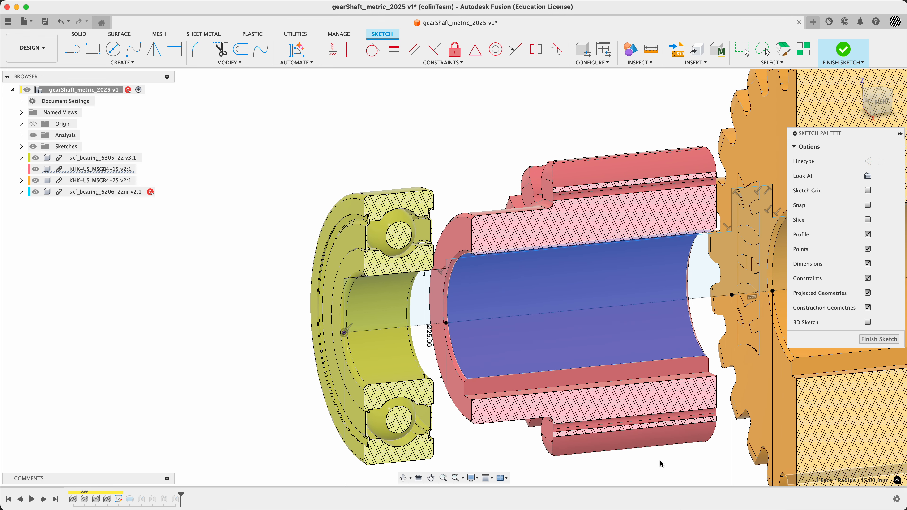
left_click(509, 452)
key("d")
left_click(462, 258)
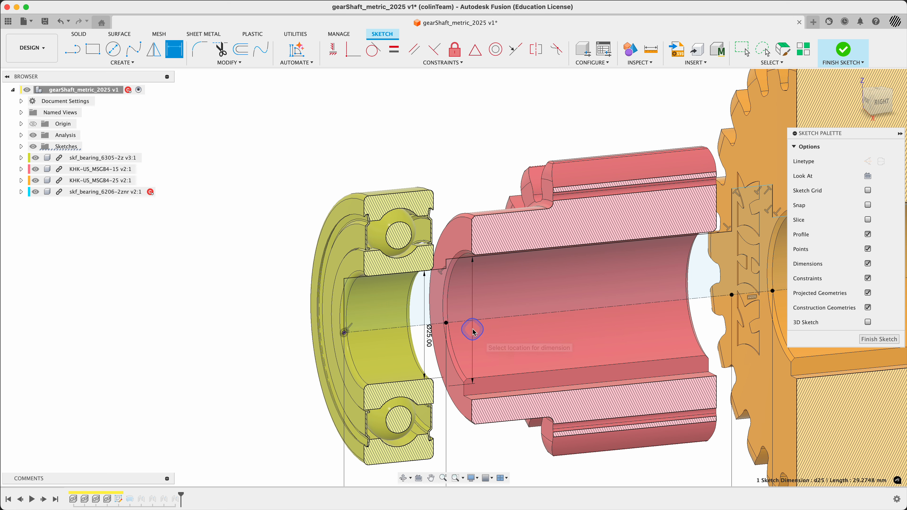
left_click(472, 329)
type("30")
key("Return")
Check the bore radius of KHK-US_MSGB4-25 and dimension its shaft section's diameter to 35 mm.
scroll(293, 323, "down", 5)
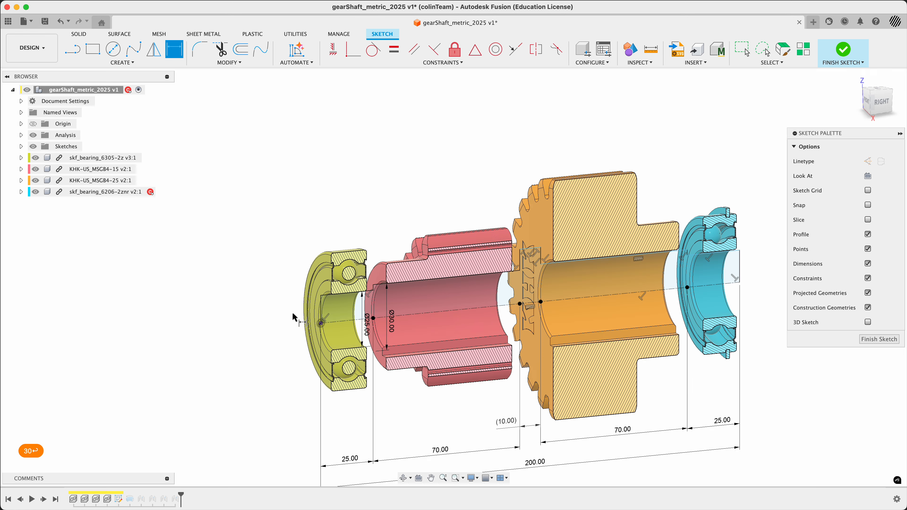
scroll(589, 295, "up", 8)
scroll(592, 298, "down", 1)
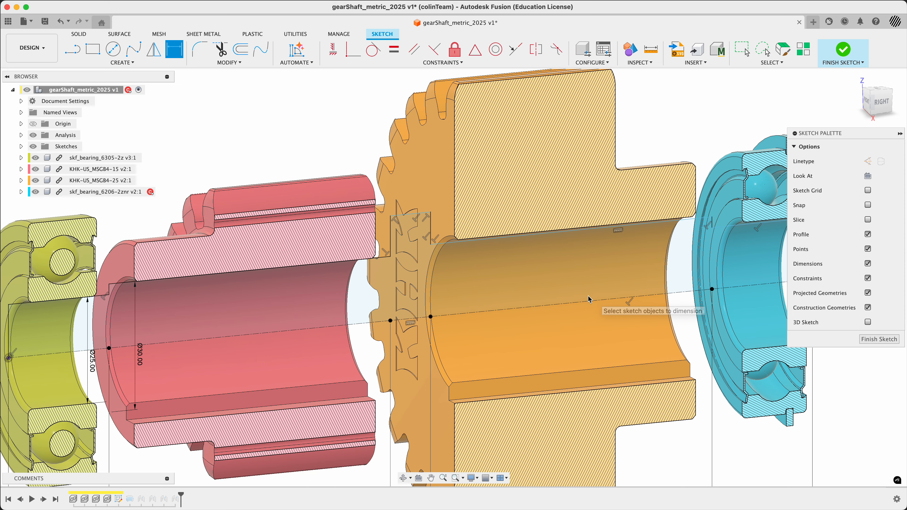
left_click(595, 335)
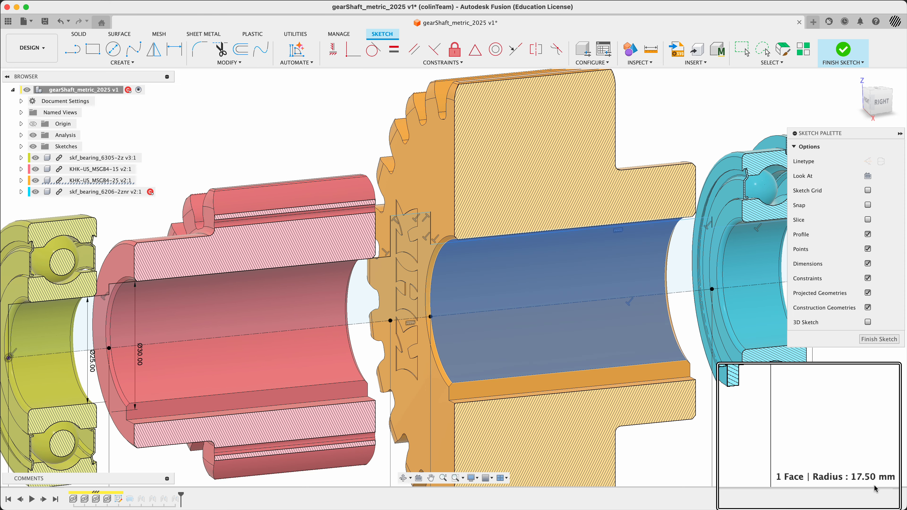
left_click(689, 473)
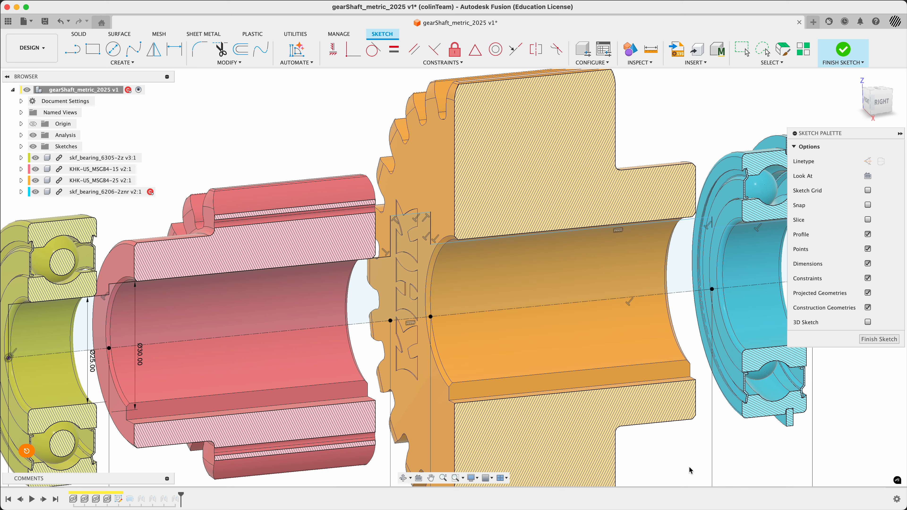
key("d")
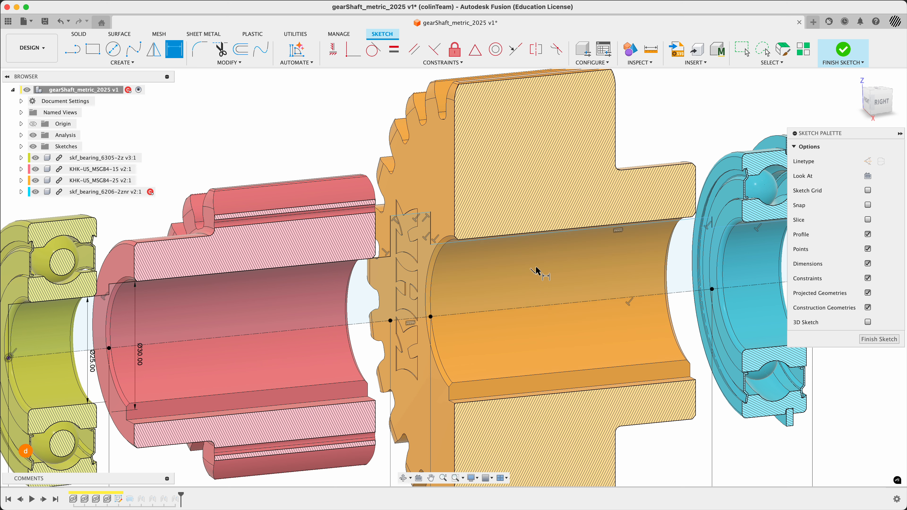
left_click(543, 234)
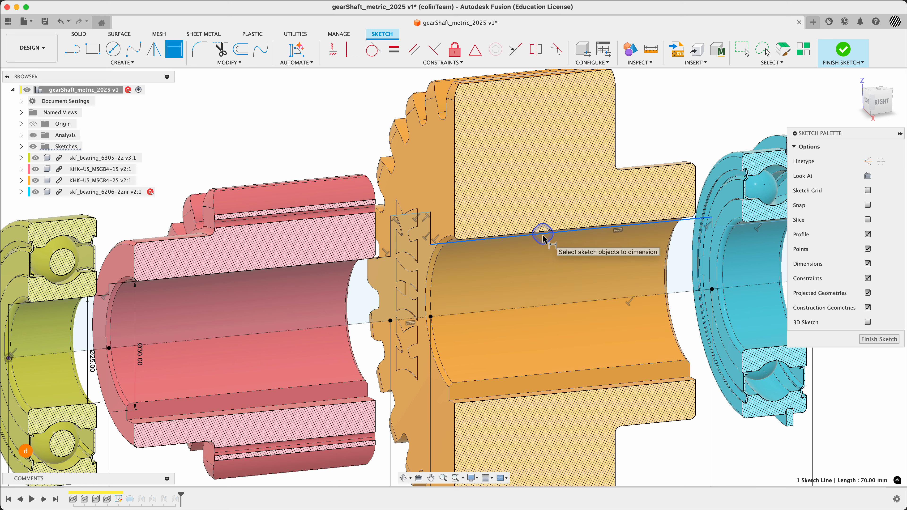
left_click(552, 308)
left_click(552, 313)
type("35")
key("Return")
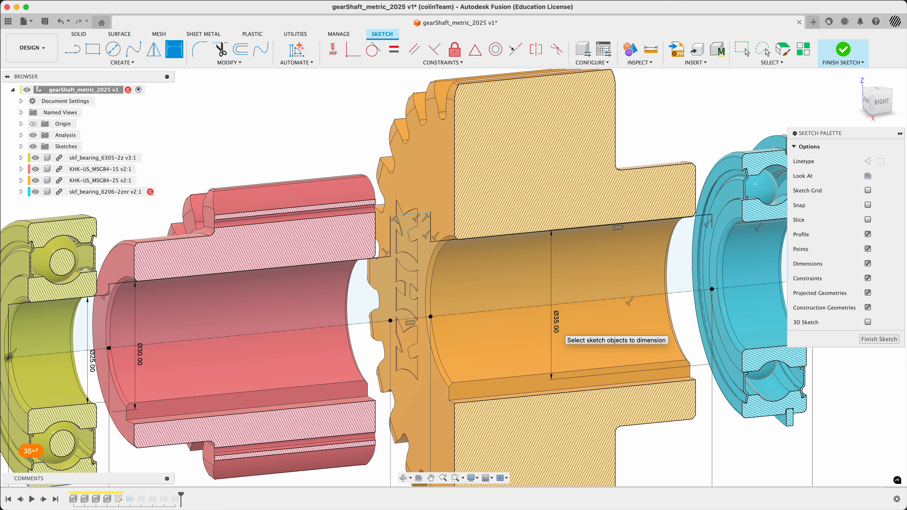
Check the bore radius of skf_bearing_6206-2znr at the far end of the shaft.
scroll(547, 321, "down", 5)
scroll(684, 265, "up", 4)
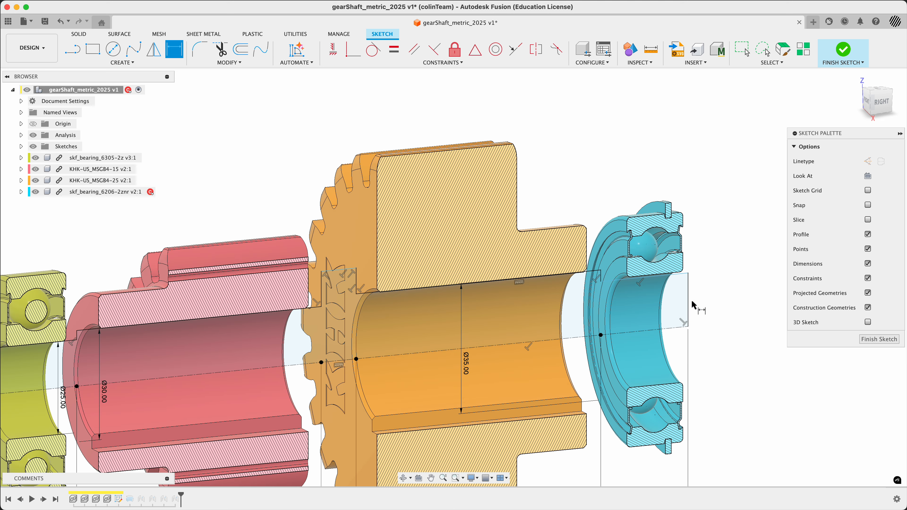
scroll(696, 307, "down", 1)
key("Escape")
left_click(648, 348)
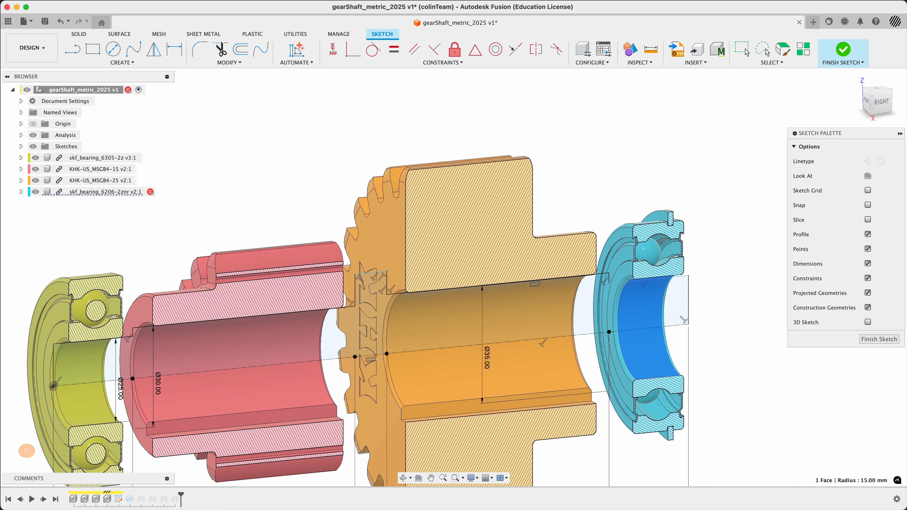
left_click(745, 304)
key("d")
left_click(668, 279)
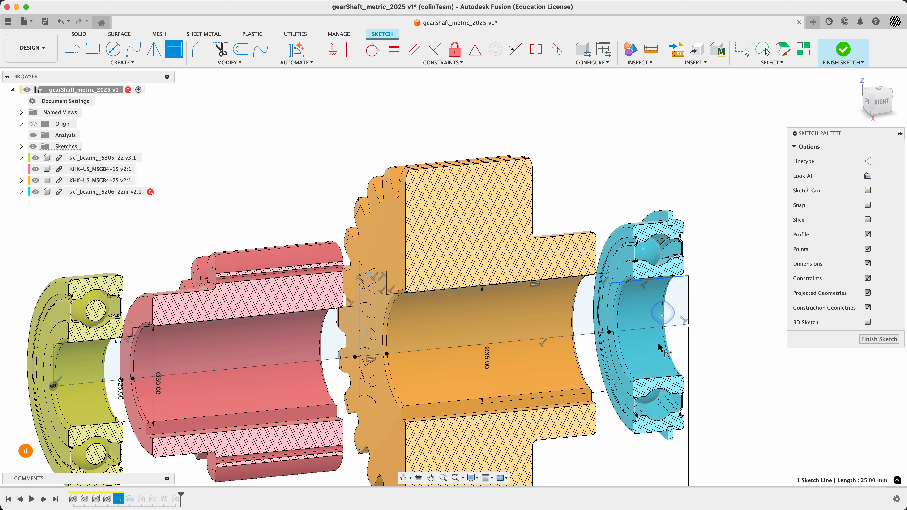
left_click(650, 328)
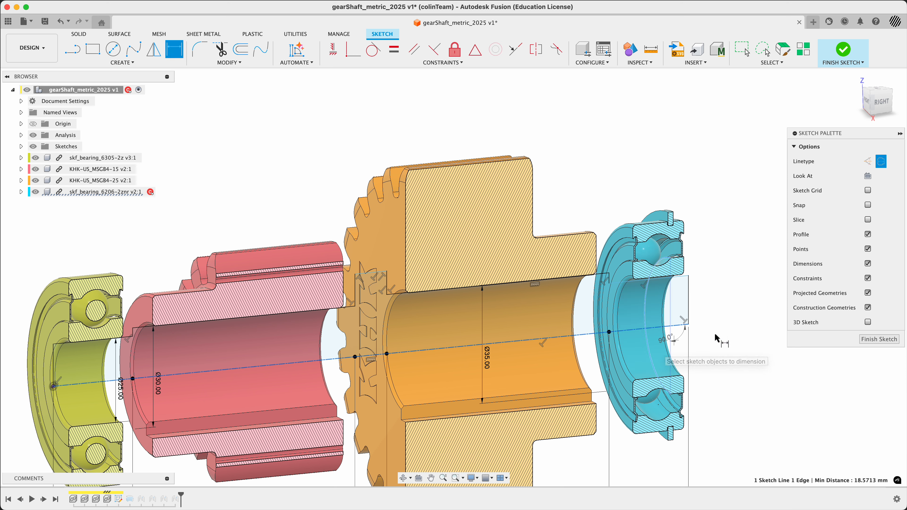
key("Escape")
key("Escape")
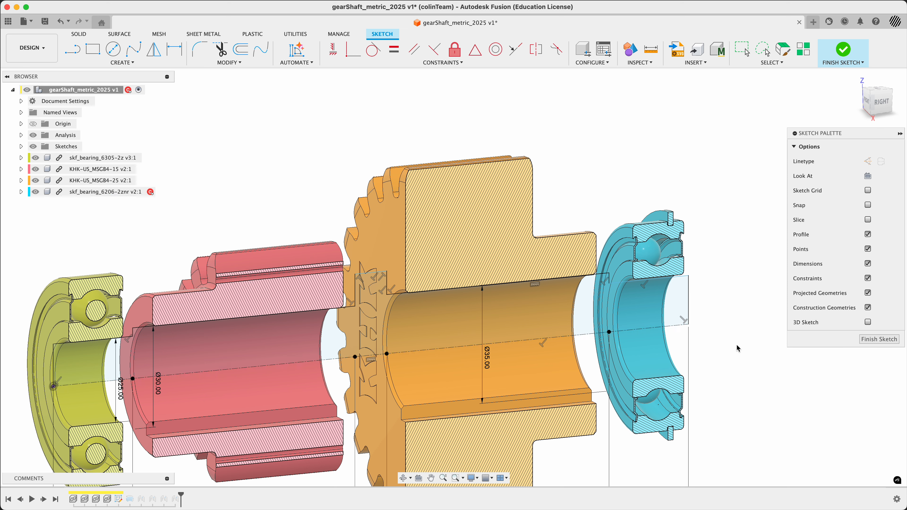
Dimension the diameter of the end section inside skf_bearing_6206-2znr to 30 mm about the centerline.
key("d")
left_click(666, 281)
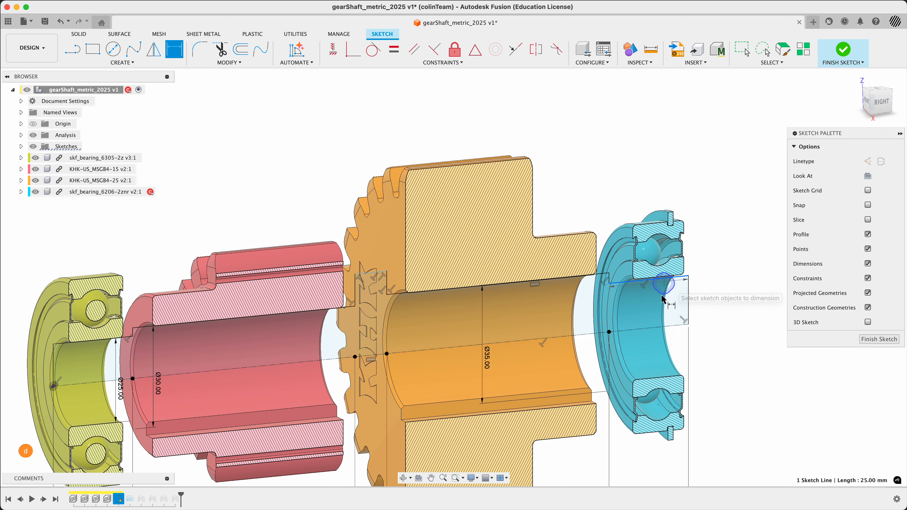
left_click(658, 329)
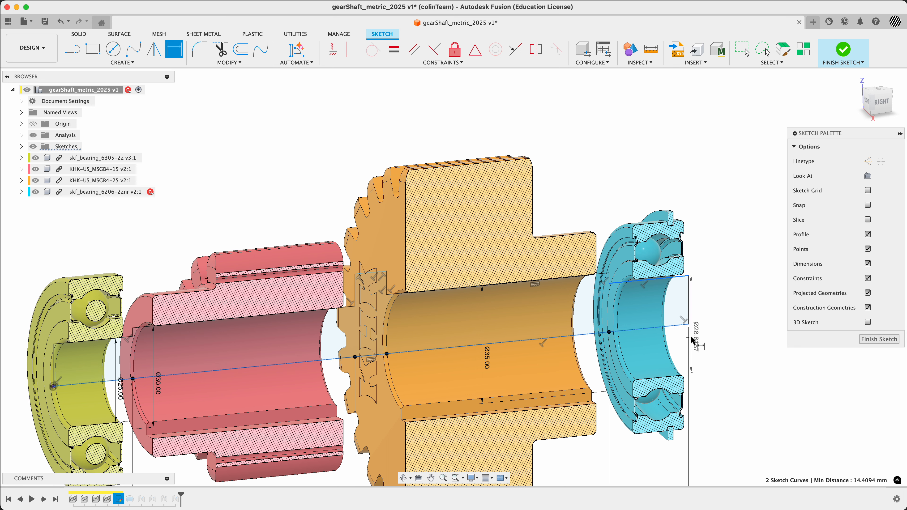
left_click(701, 336)
type("30")
key("Return")
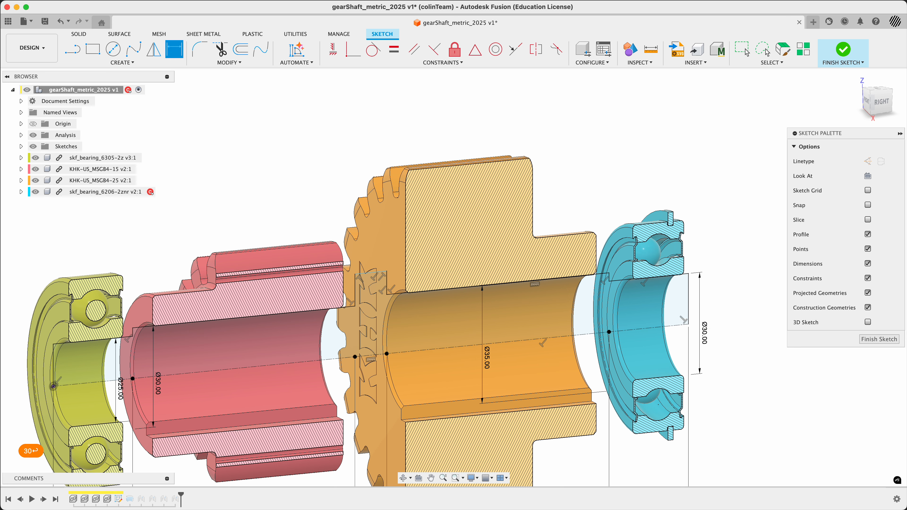
key("Escape")
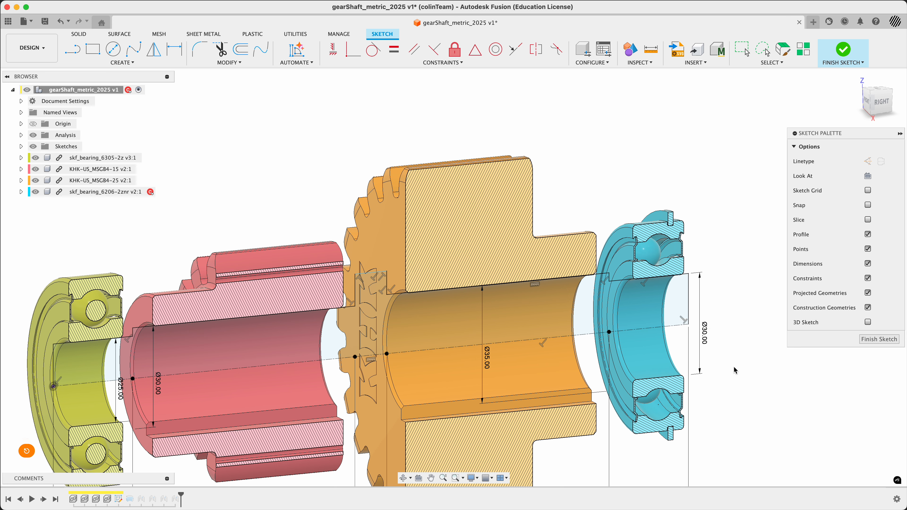
Reposition the 25 mm and both 30 mm diameter dimensions within their own shaft sections.
left_click_drag(703, 338, 659, 338)
mouse_move(740, 373)
middle_mouse_down("shift")
mouse_move(721, 372)
mouse_move(721, 353)
mouse_move(750, 365)
middle_mouse_up("shift")
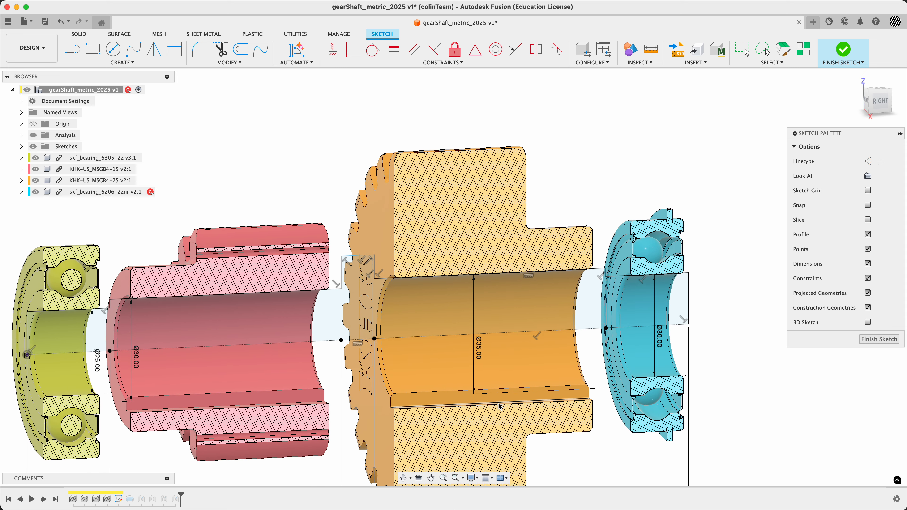
left_click_drag(96, 352, 195, 350)
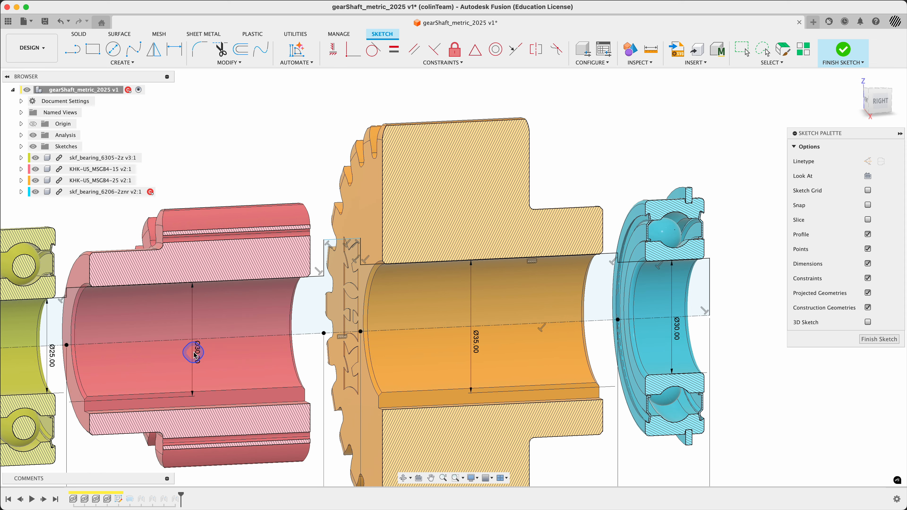
scroll(192, 368, "down", 3)
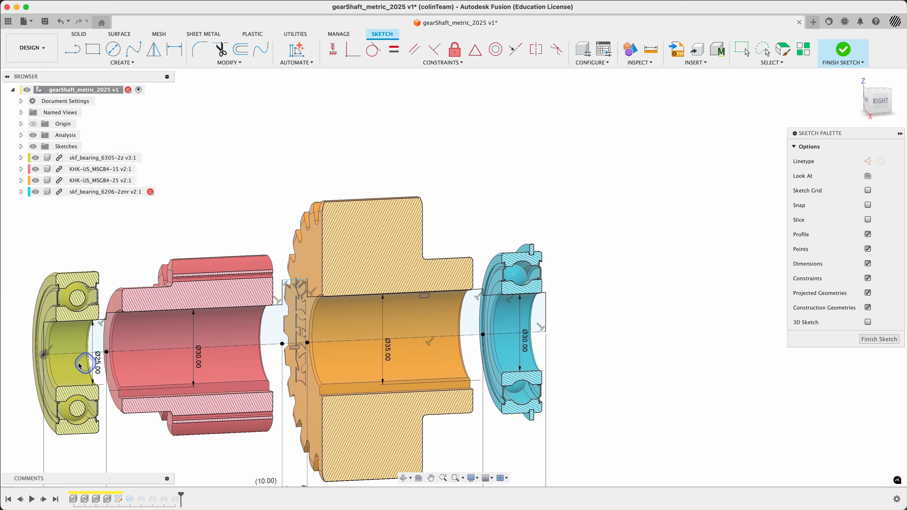
Finish the sketch and inspect the fit of the shaft in the bearings and gears in section view.
left_click(874, 340)
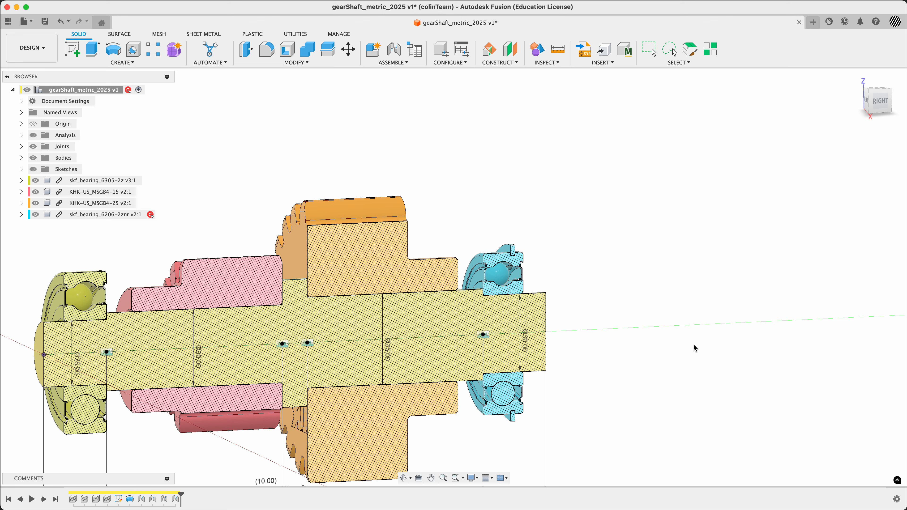
scroll(693, 347, "down", 3)
mouse_move(679, 318)
middle_mouse_down("shift")
mouse_move(669, 299)
mouse_move(672, 309)
middle_mouse_up("shift")
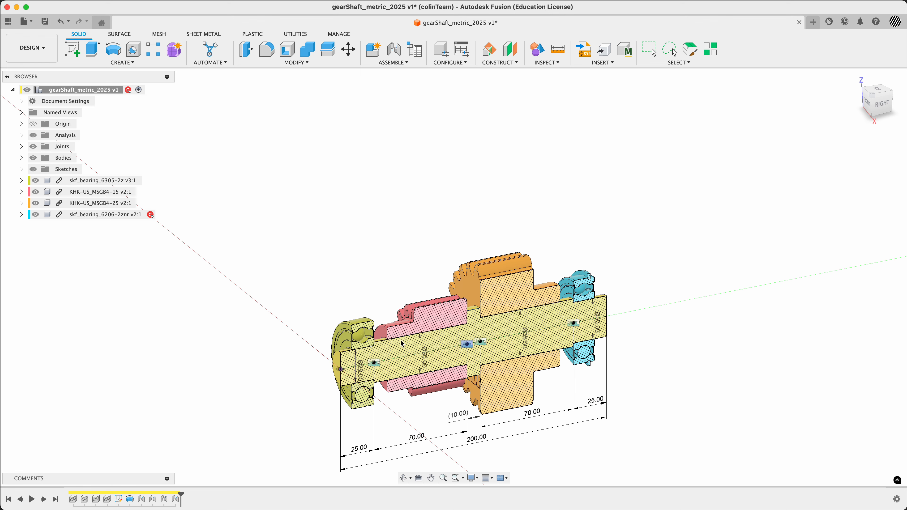
scroll(402, 344, "up", 5)
scroll(372, 346, "down", 3)
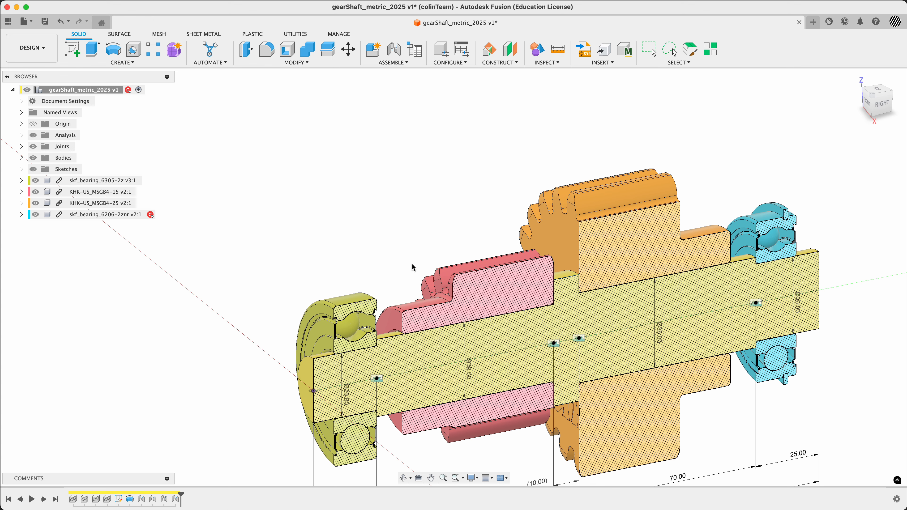
middle_click_drag(413, 267, 371, 212)
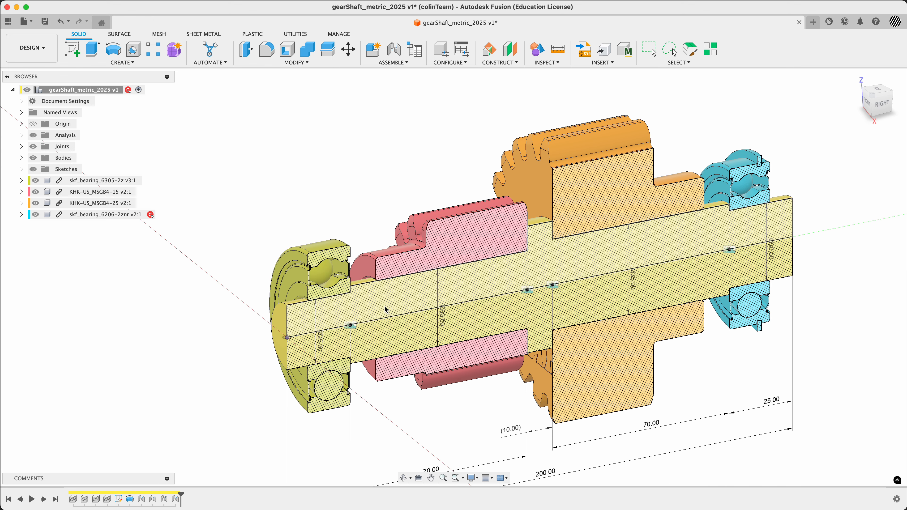
left_click(646, 248)
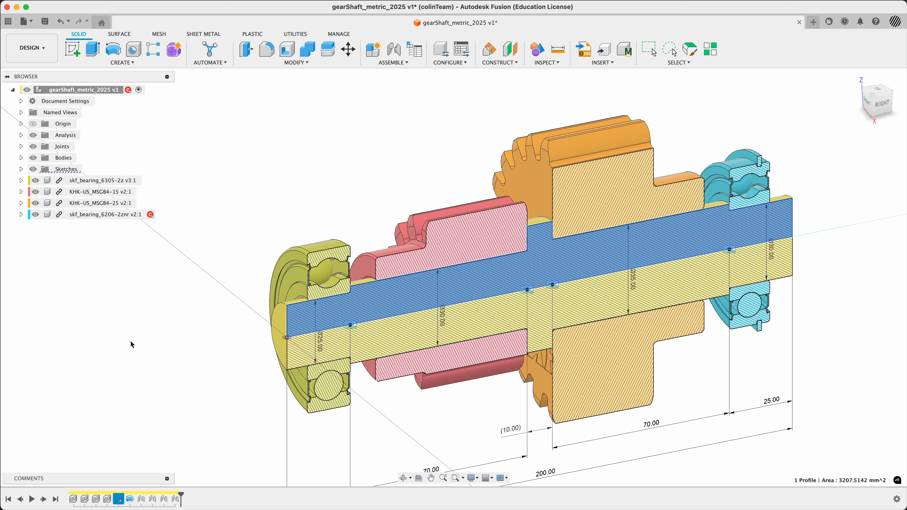
scroll(152, 223, "up", 1)
scroll(152, 223, "down", 1)
scroll(108, 233, "up", 1)
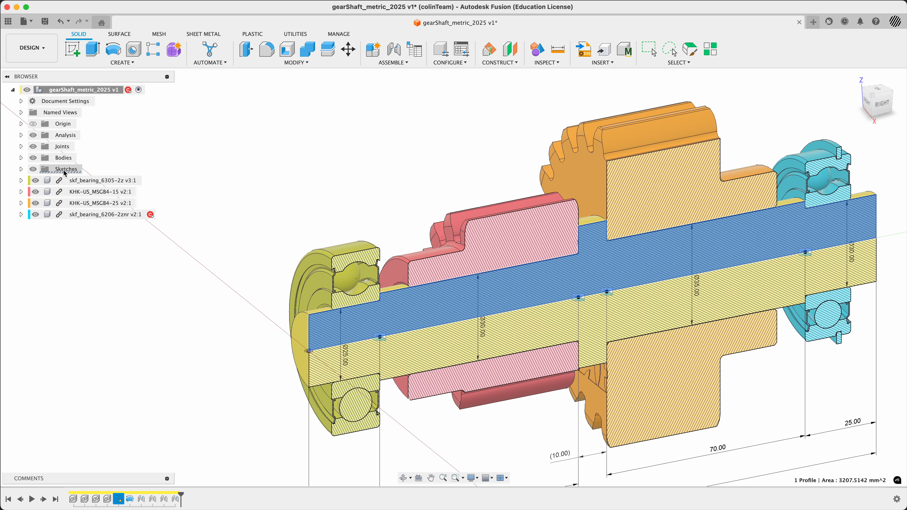
left_click(384, 211)
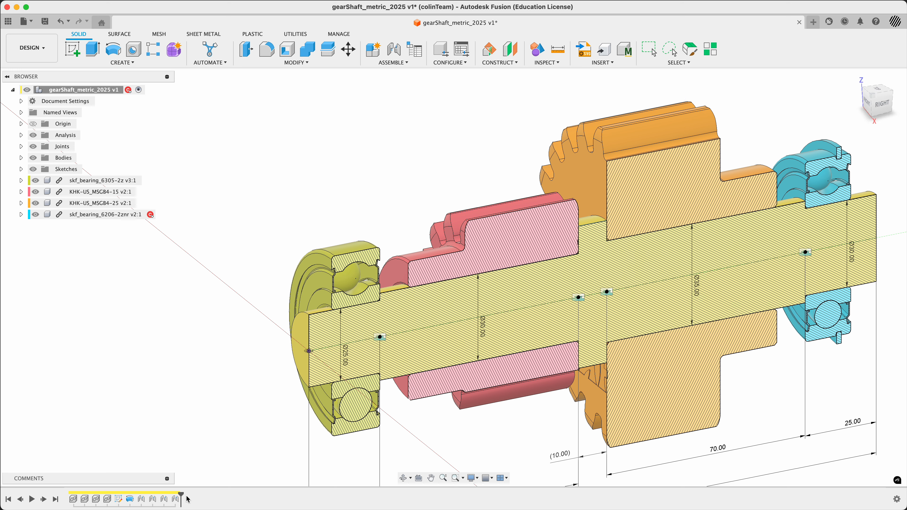
Roll the timeline back to just after the layout_shaft sketch and start a new sketch on the vertical origin plane along the shaft axis.
mouse_move(180, 495)
left_mouse_down()
mouse_move(76, 495)
mouse_move(124, 495)
left_mouse_up()
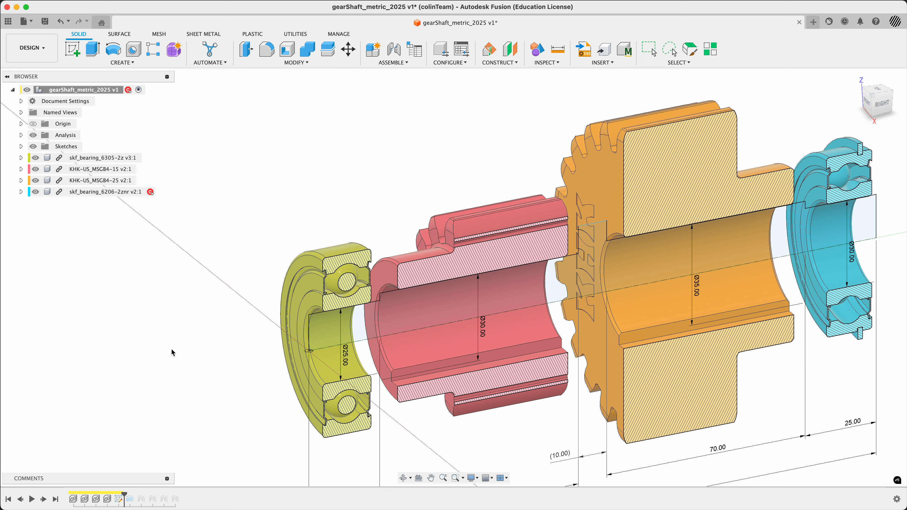
left_click(72, 49)
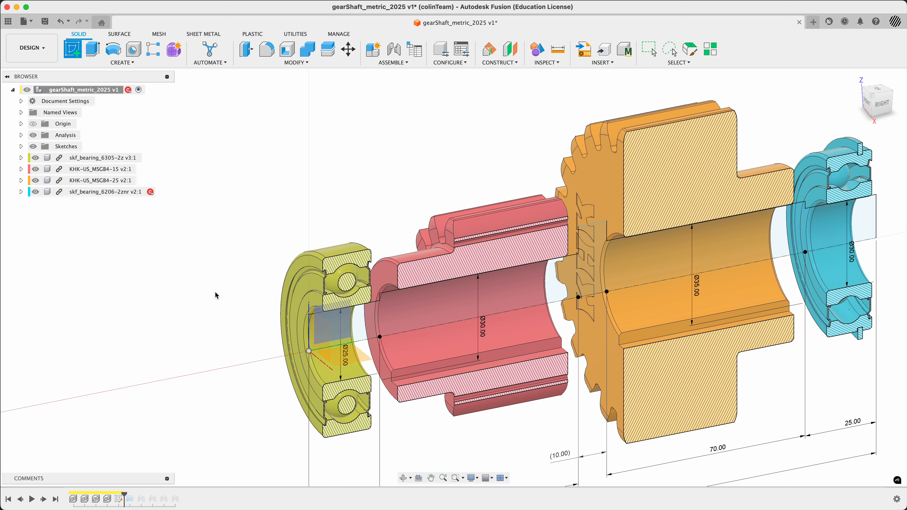
left_click(342, 339)
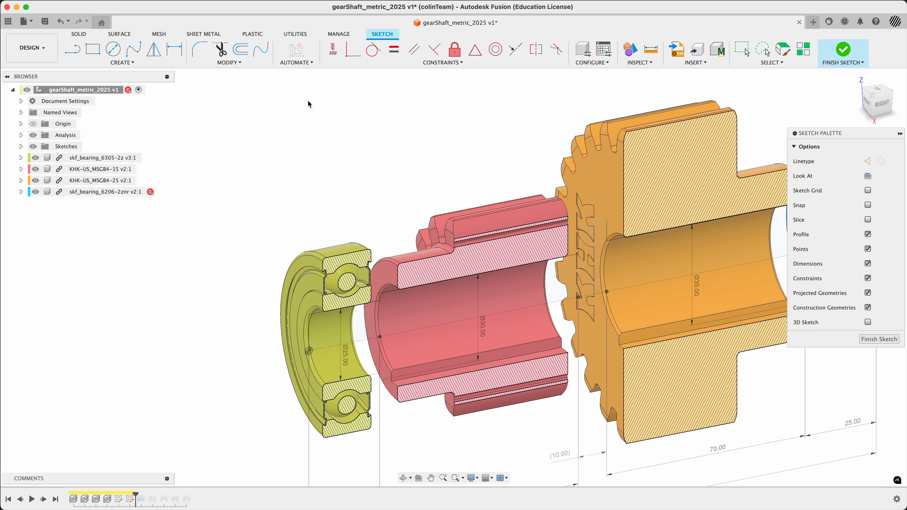
Draw an overall slot about 31 mm long in empty space above the skf_bearing_6305-2z bearing and finish the sketch.
left_click(125, 64)
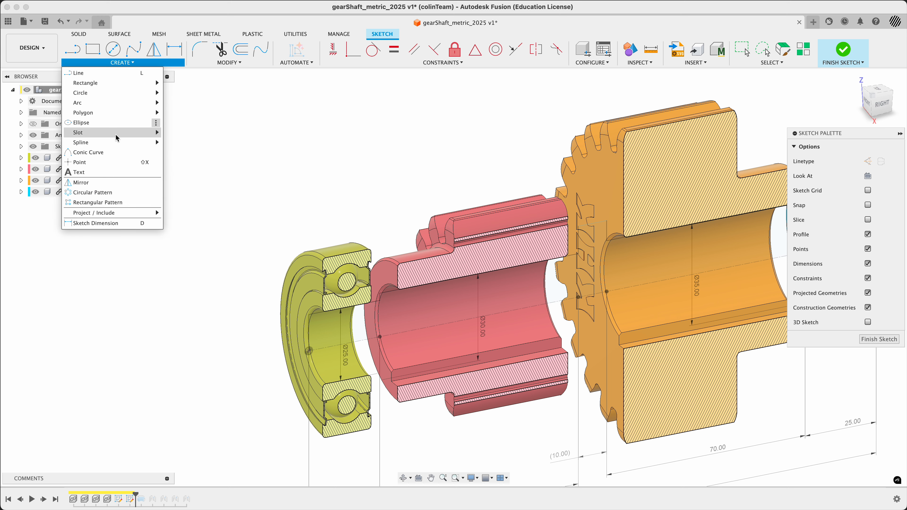
mouse_move(106, 134)
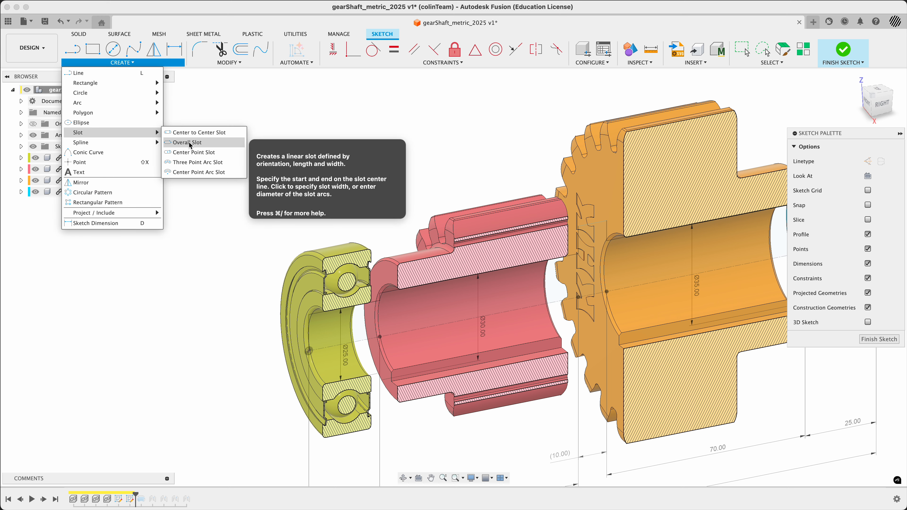
left_click(180, 142)
left_click(345, 144)
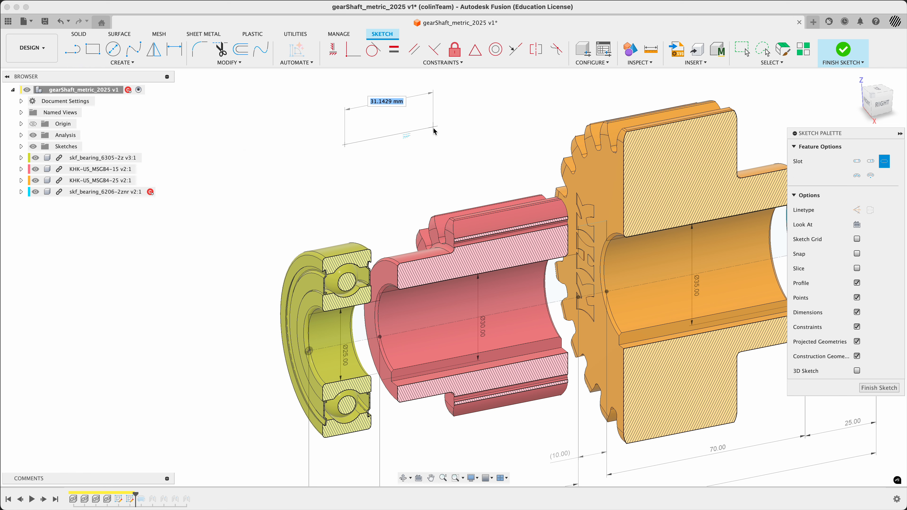
left_click(434, 127)
left_click(437, 140)
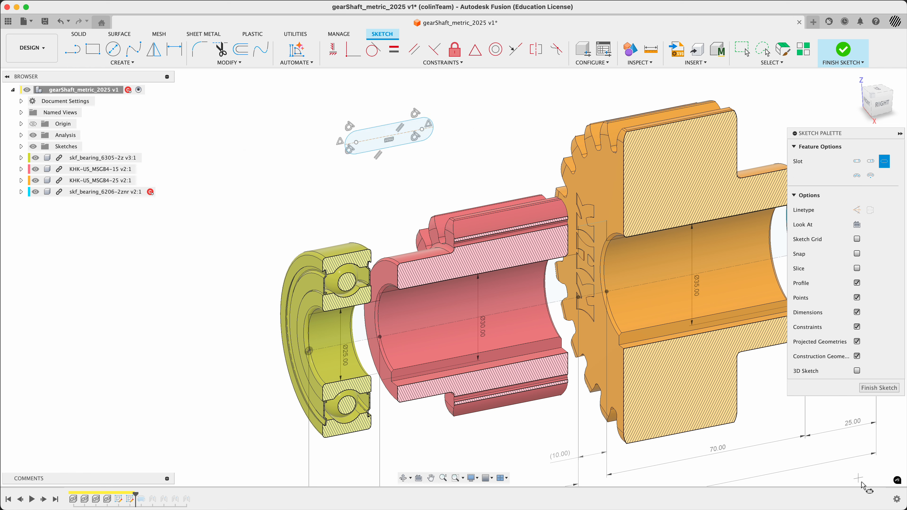
left_click(868, 387)
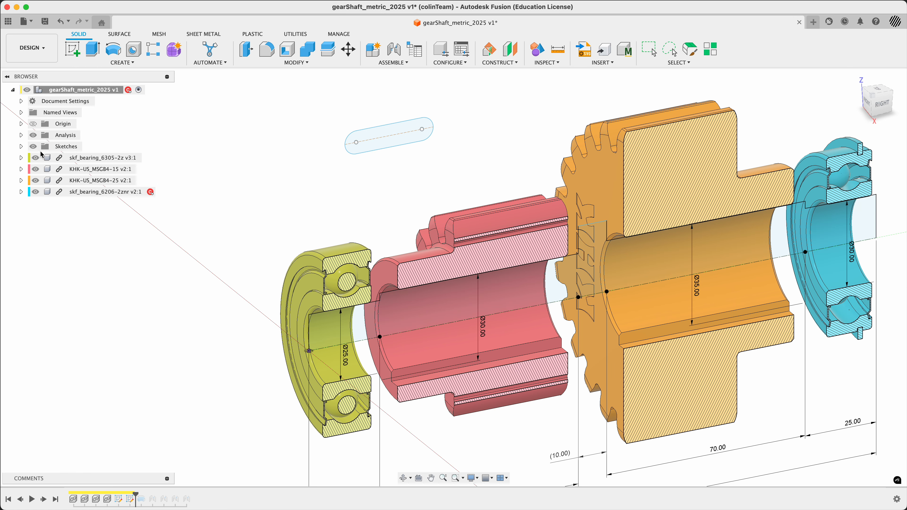
Rename the new slot sketch as layout_cuts.
left_click(21, 146)
left_click(76, 169)
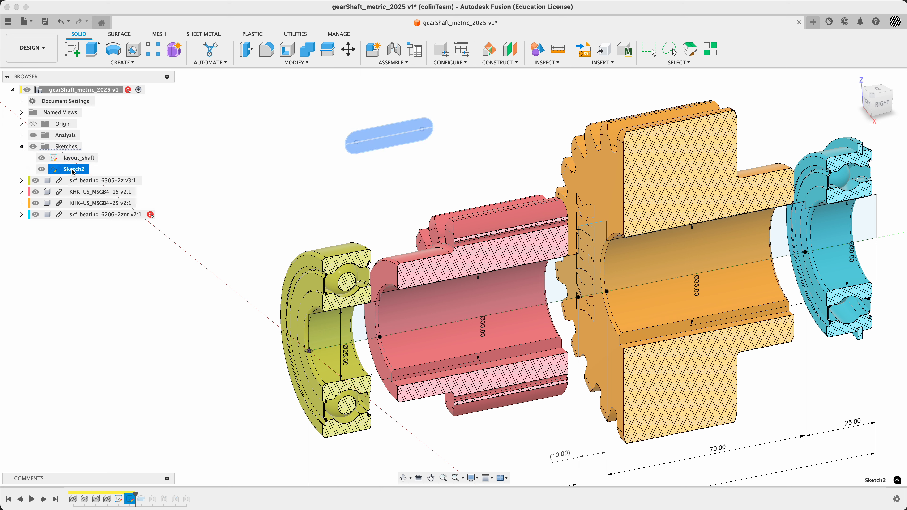
left_click(78, 169)
type("layout")
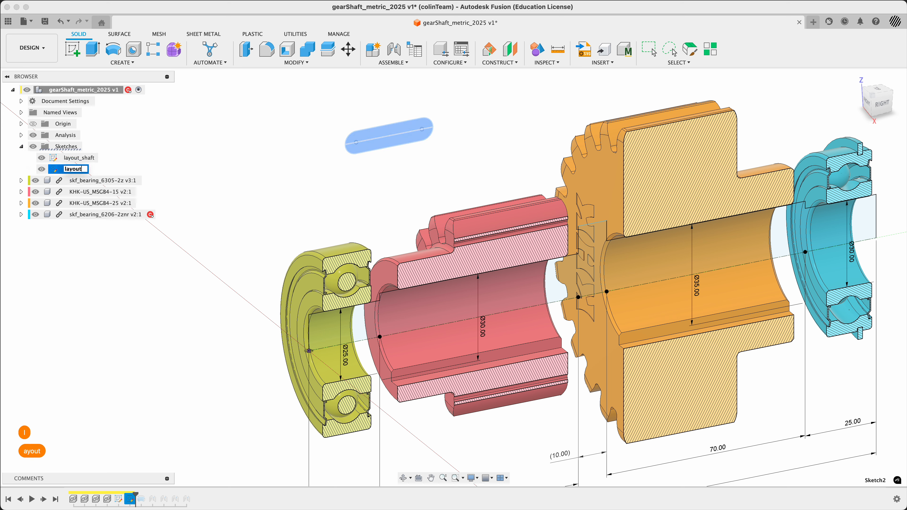
type("_cuts")
key("Return")
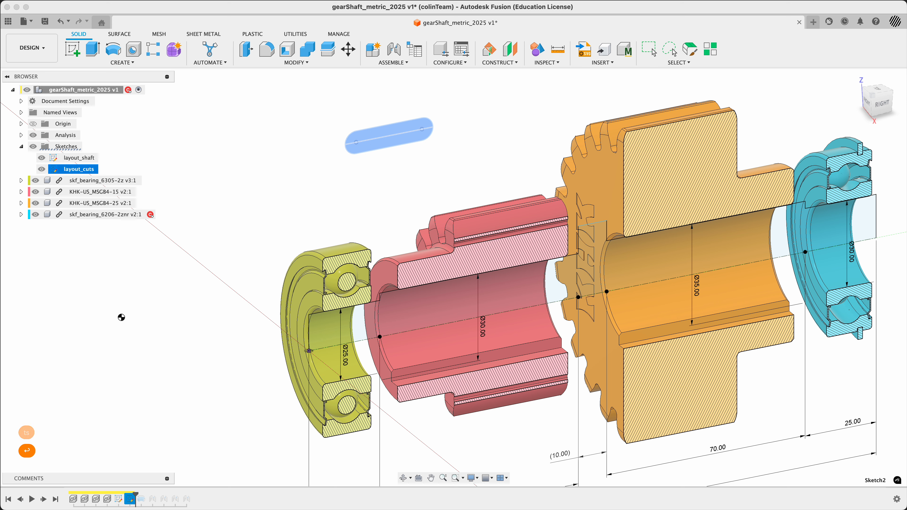
left_click(116, 315)
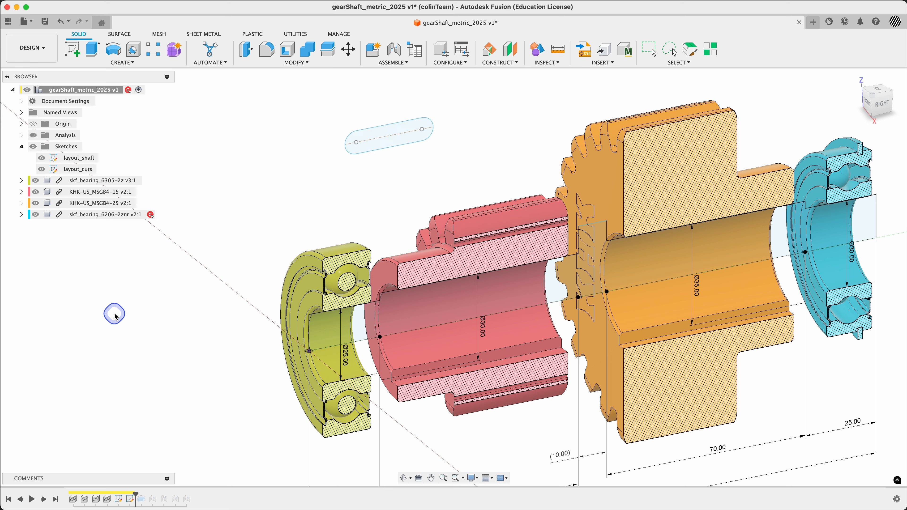
Hide the layout_cuts sketch and roll the timeline forward to its end.
scroll(60, 171, "up", 5, "ctrl")
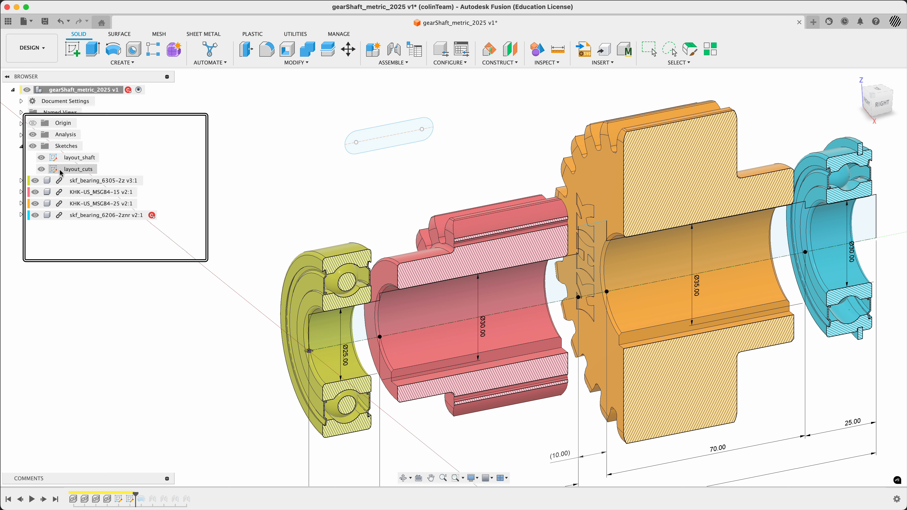
scroll(60, 172, "down", 5, "ctrl")
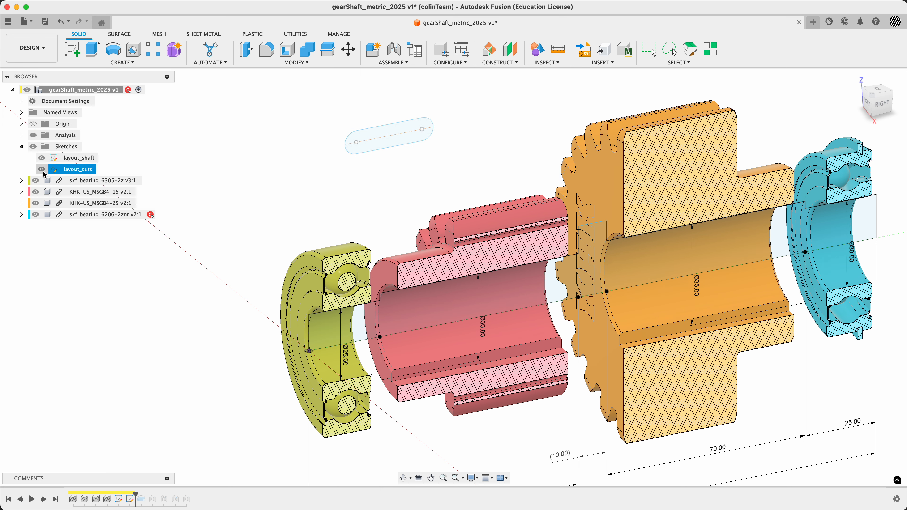
left_click(578, 292)
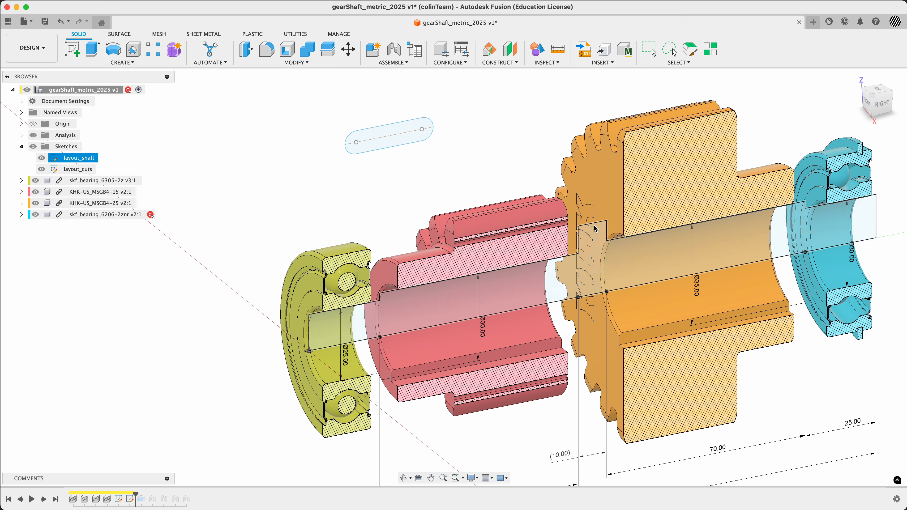
key("Escape")
left_click(41, 168)
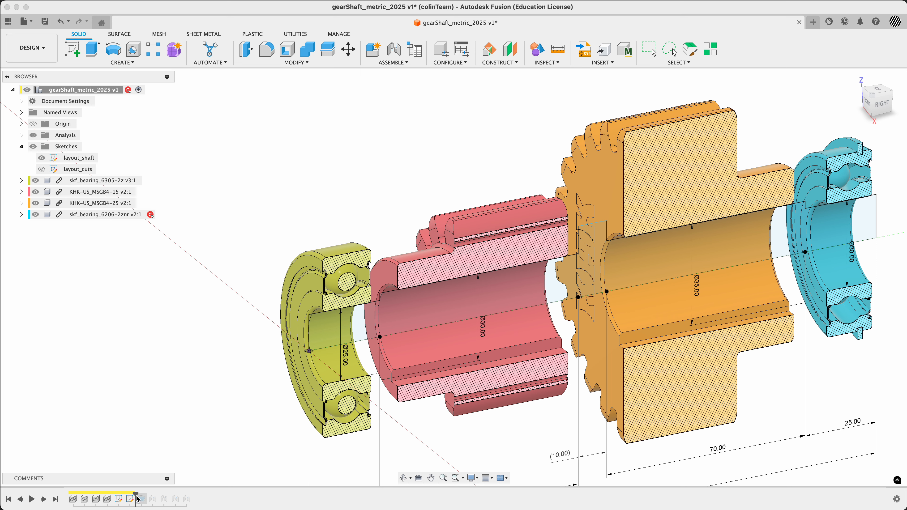
mouse_move(137, 496)
left_mouse_down()
mouse_move(202, 495)
mouse_move(182, 497)
mouse_move(192, 495)
left_mouse_up()
scroll(193, 424, "down", 3)
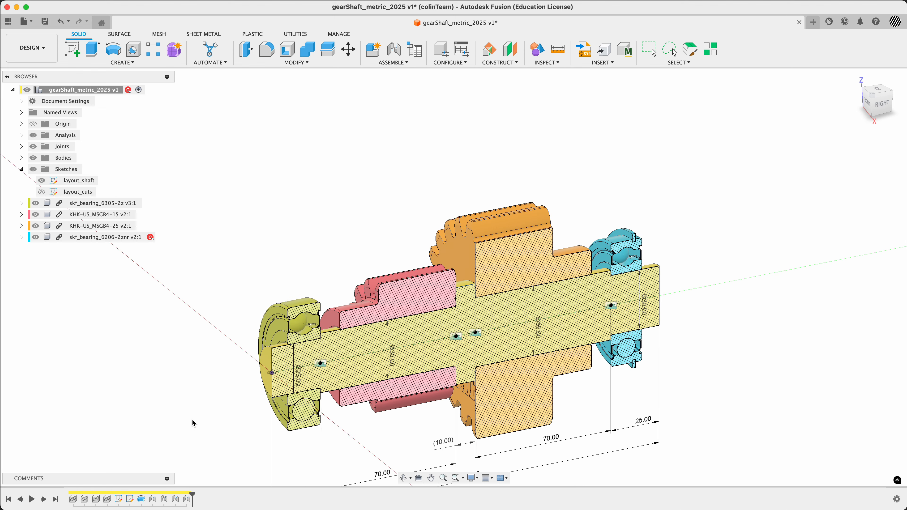
Reopen the layout_shaft sketch for editing from its profile in the section view.
middle_click_drag(193, 424, 202, 398, "shift")
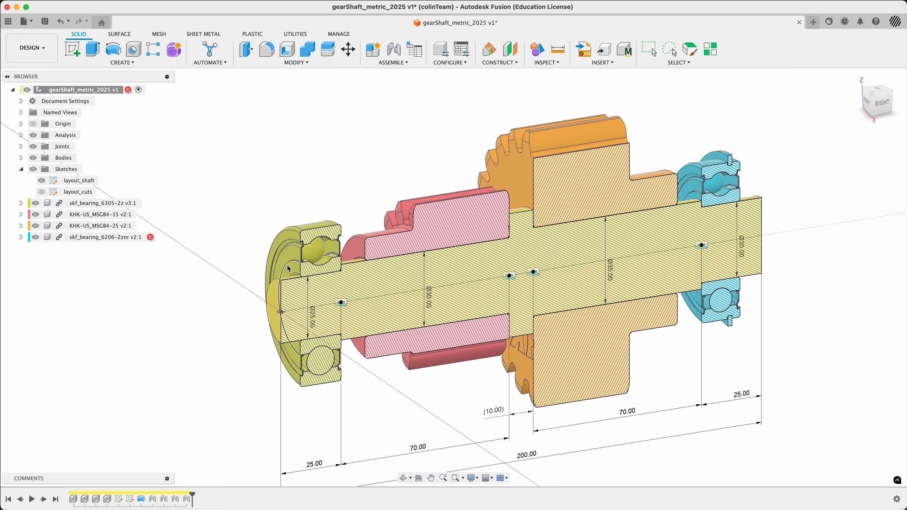
left_click(296, 296)
left_click(298, 292)
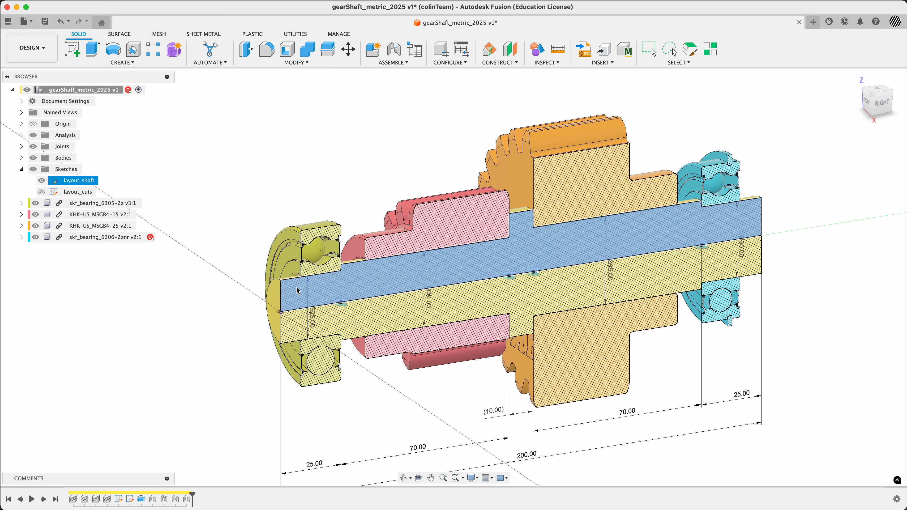
right_click(298, 291)
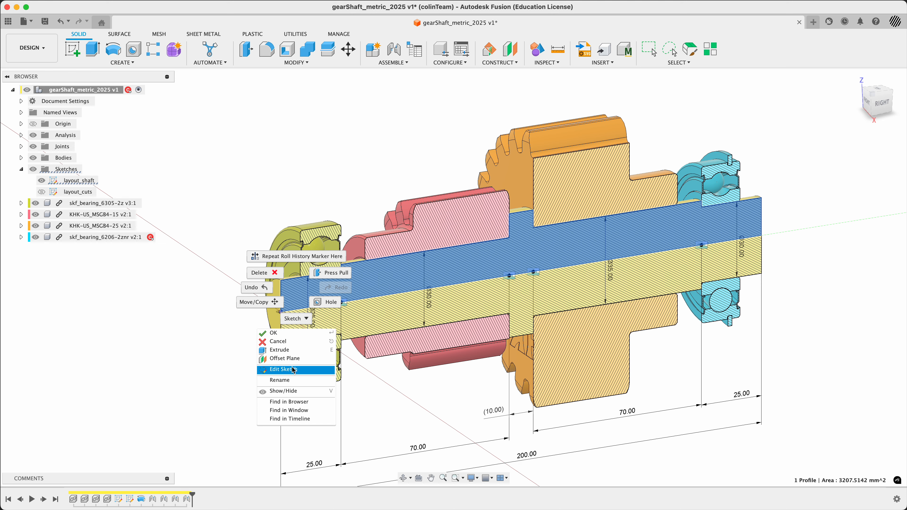
left_click(293, 369)
Draw a diagonal line about 4.8 mm long across the upper corner of the shaft's 25 mm diameter end.
scroll(315, 295, "up", 10)
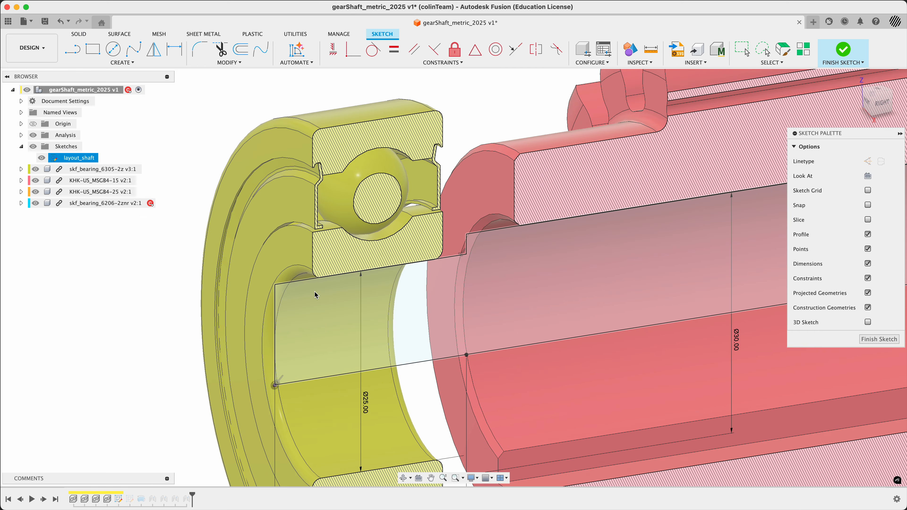
scroll(315, 295, "down", 10)
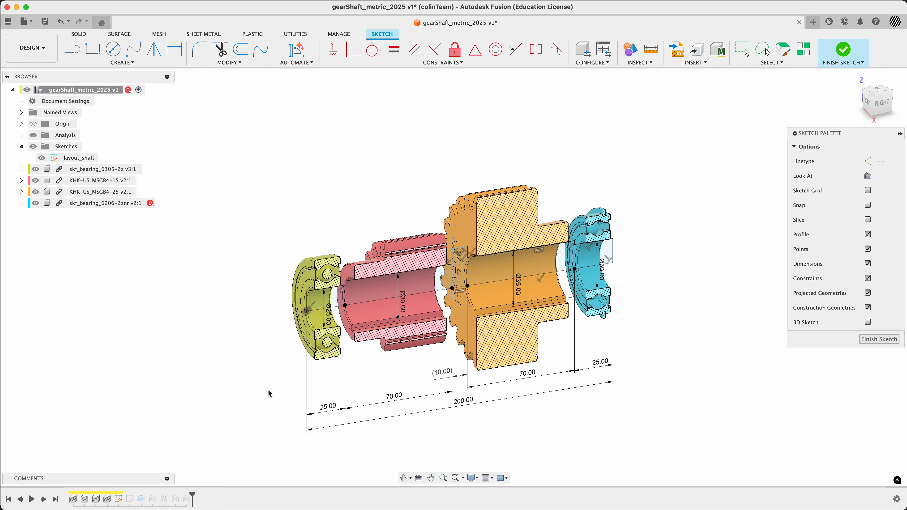
scroll(316, 294, "up", 10)
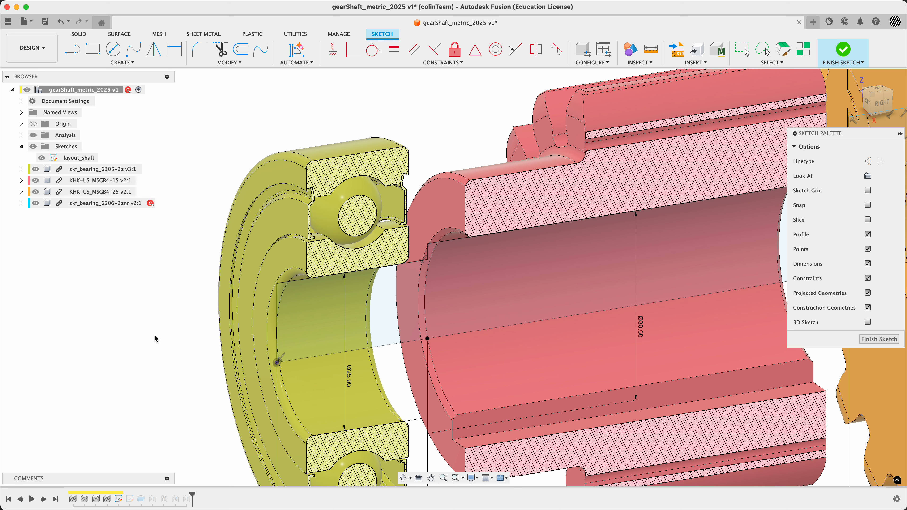
key("l")
left_click(278, 301)
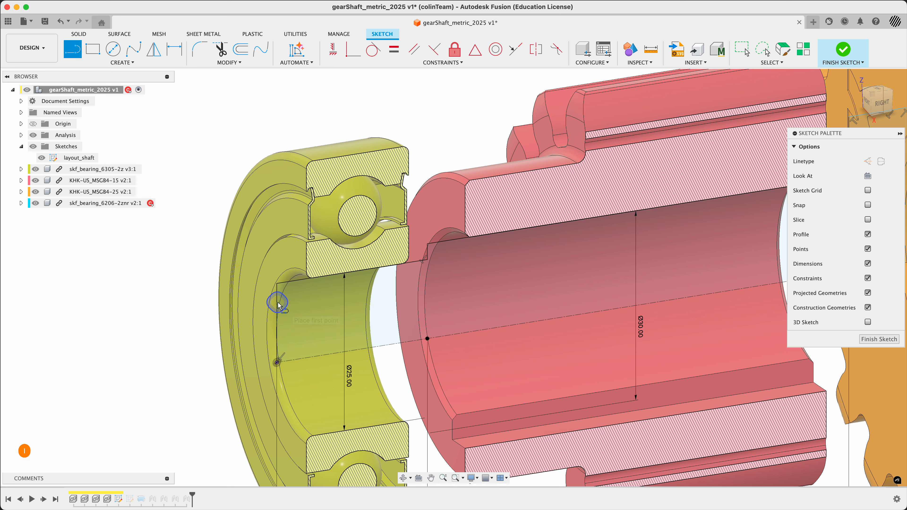
left_click(300, 282)
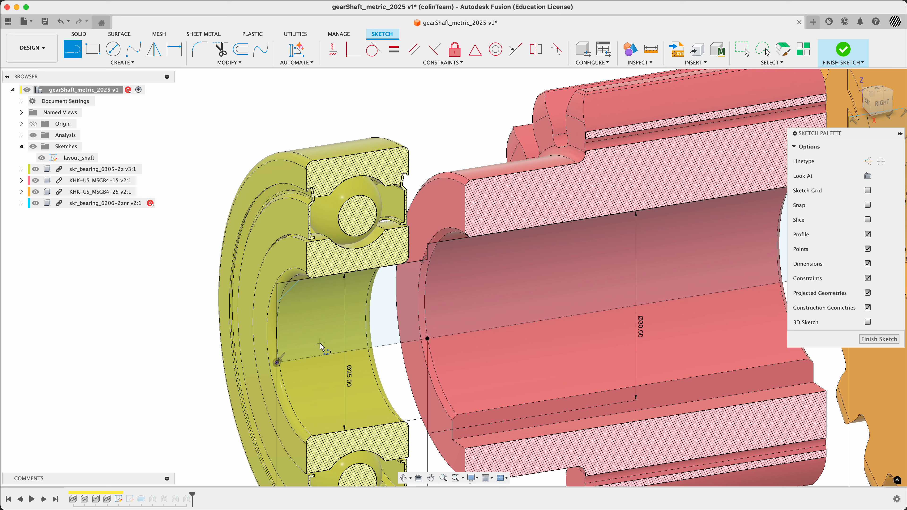
Set the angle between the diagonal corner line and the upper edge of the 25 mm section to 45 degrees.
key("d")
left_click(286, 291)
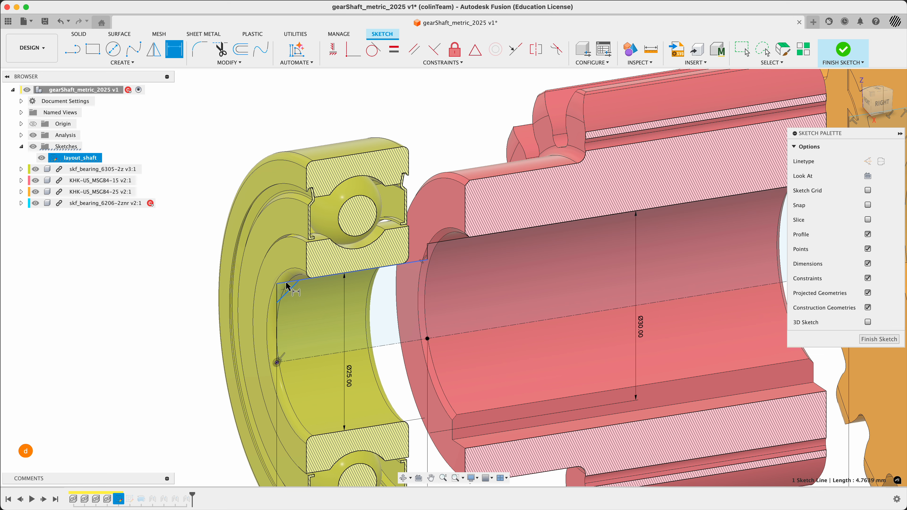
left_click(322, 275)
left_click(157, 322)
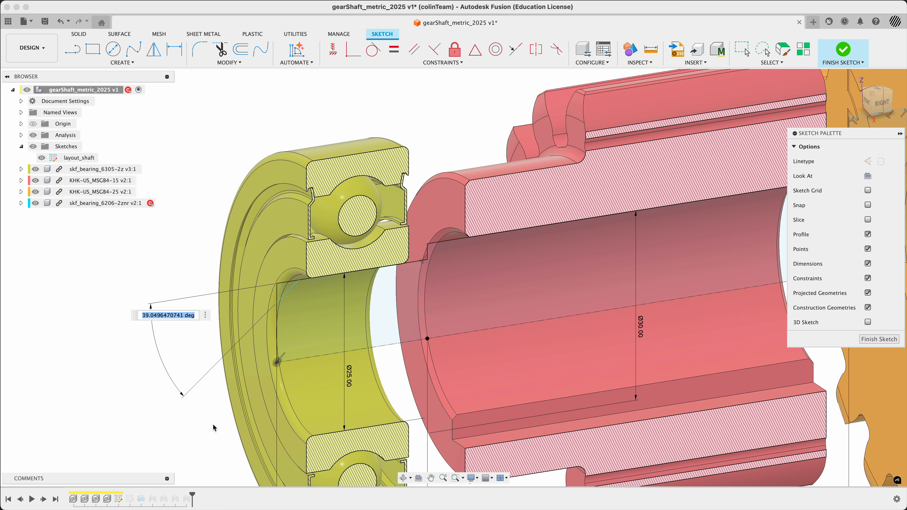
type("45")
key("Return")
scroll(170, 424, "down", 5)
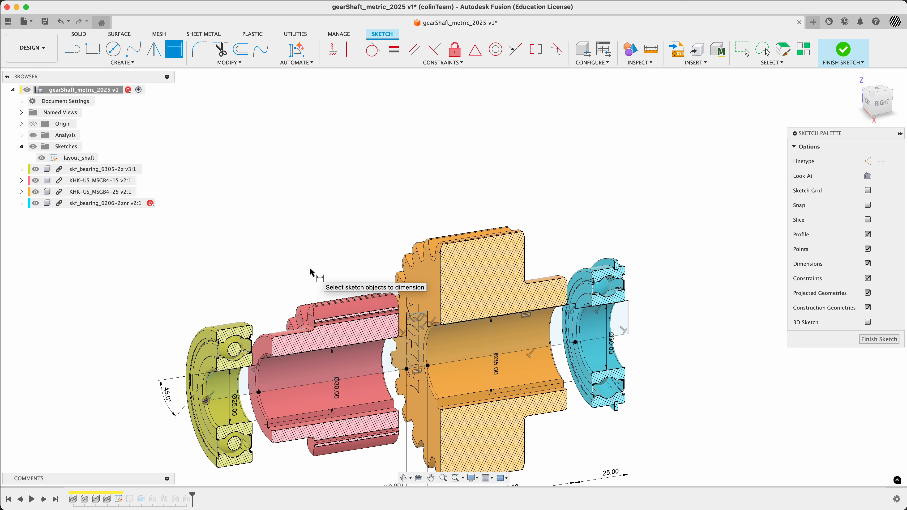
key("Escape")
Draw a diagonal line across the upper corner of the shaft's 30 mm diameter end, inside the blue bearing.
key("l")
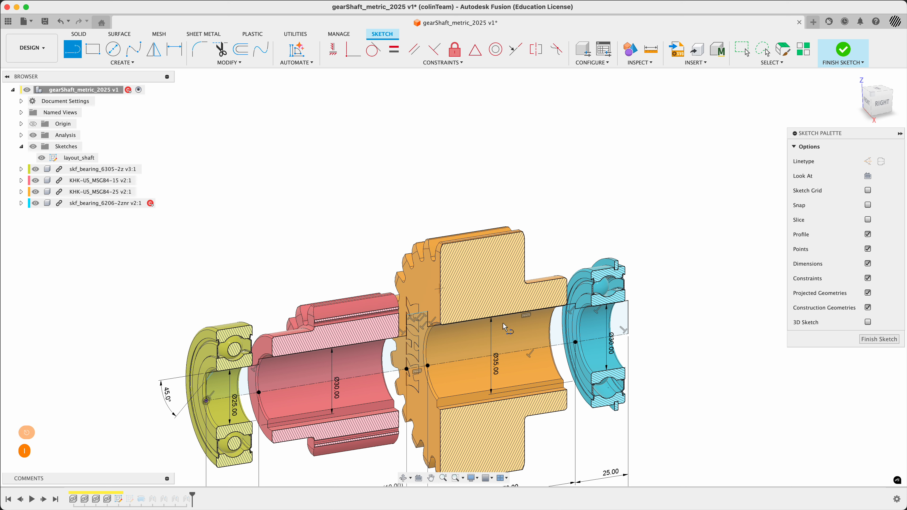
scroll(608, 311, "up", 5)
left_click(612, 301)
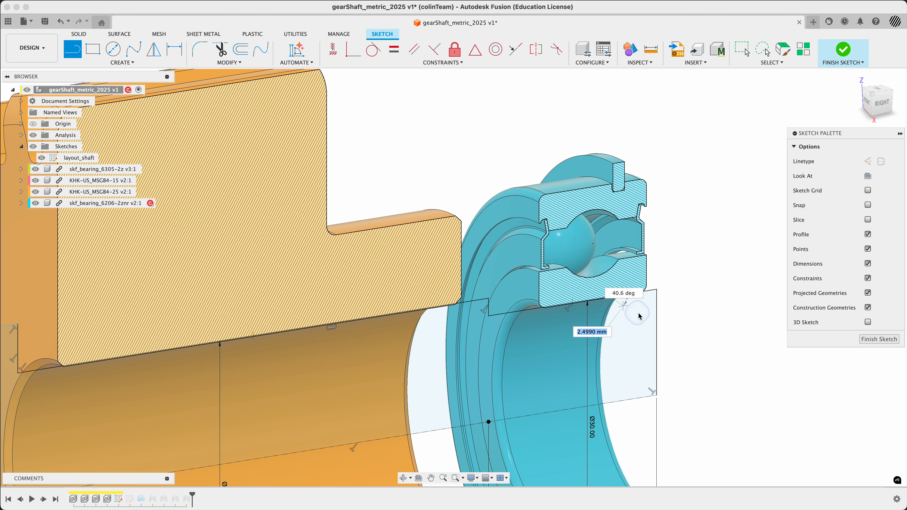
scroll(696, 325, "down", 10)
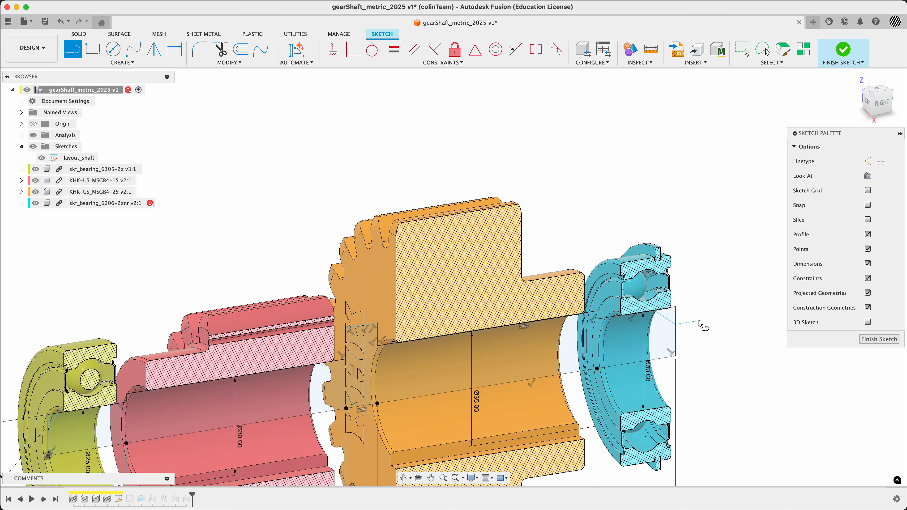
scroll(462, 358, "up", 3)
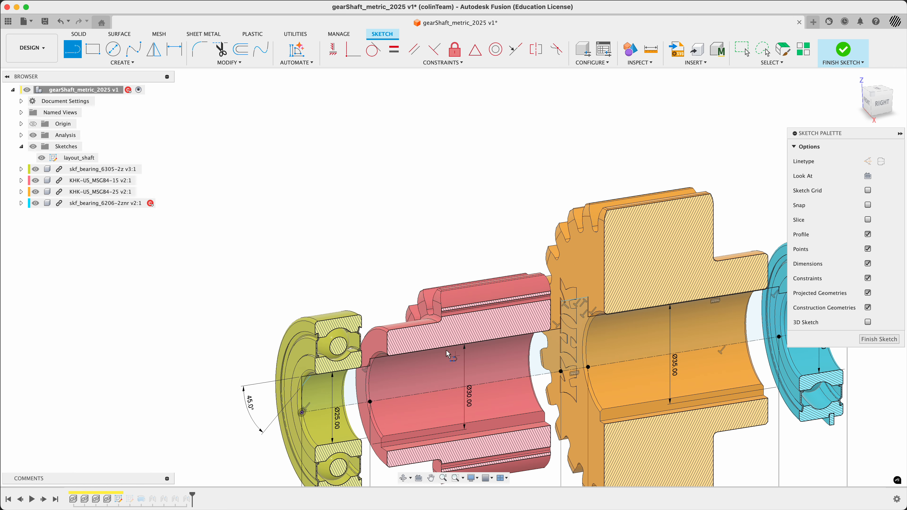
middle_click_drag(402, 253, 283, 210)
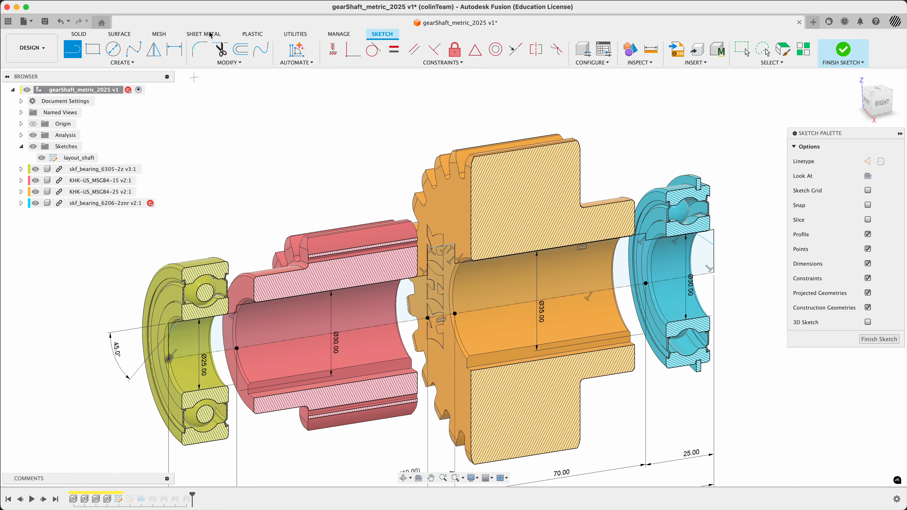
Constrain the diagonal corner lines at the two shaft ends perpendicular to each other and equal in length.
left_click(434, 49)
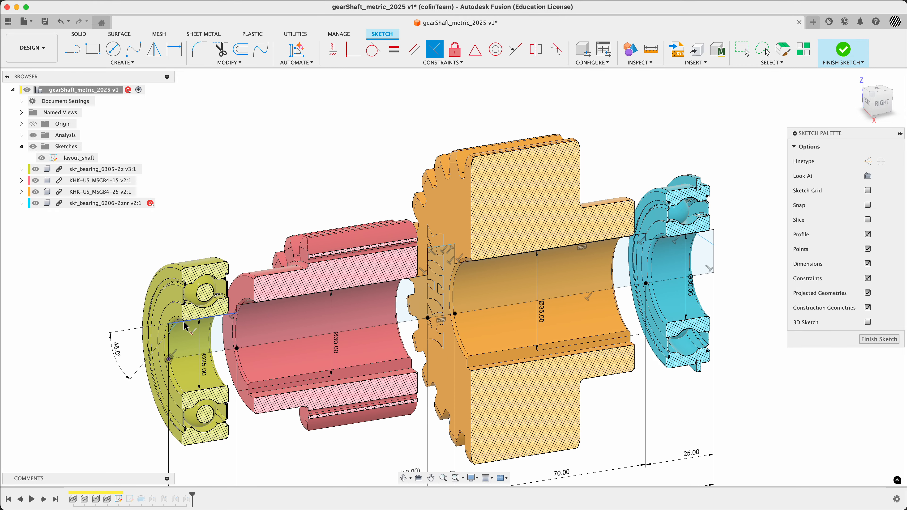
left_click(175, 330)
left_click(706, 244)
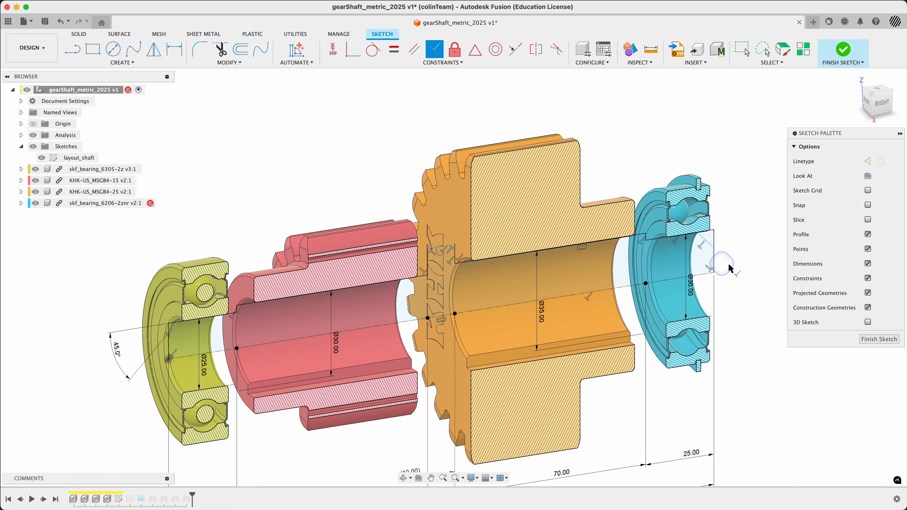
left_click(395, 50)
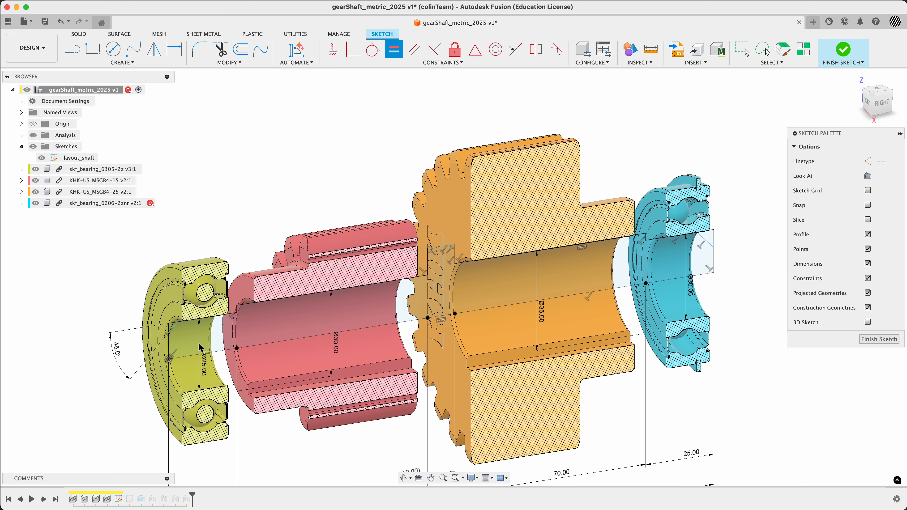
left_click(175, 330)
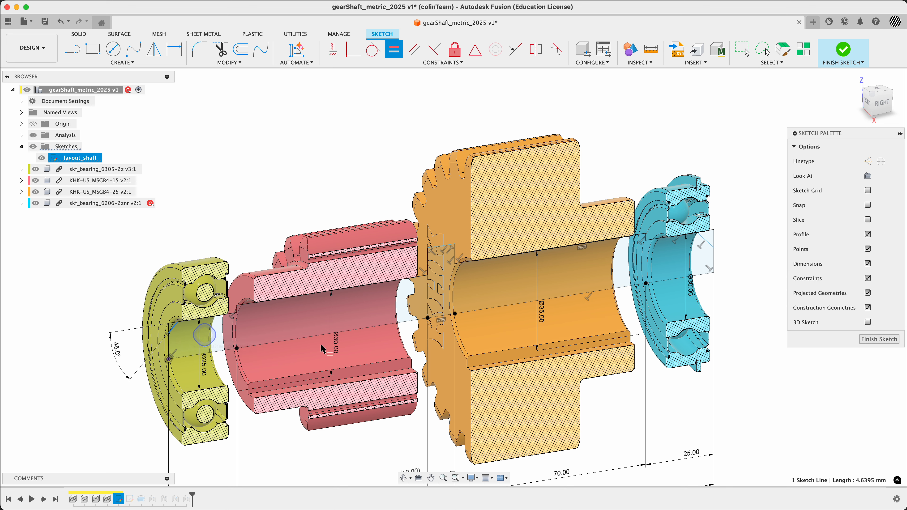
left_click(710, 246)
Dimension the vertical height of the diagonal line at the 25 mm diameter end to 2 mm.
scroll(165, 322, "up", 5)
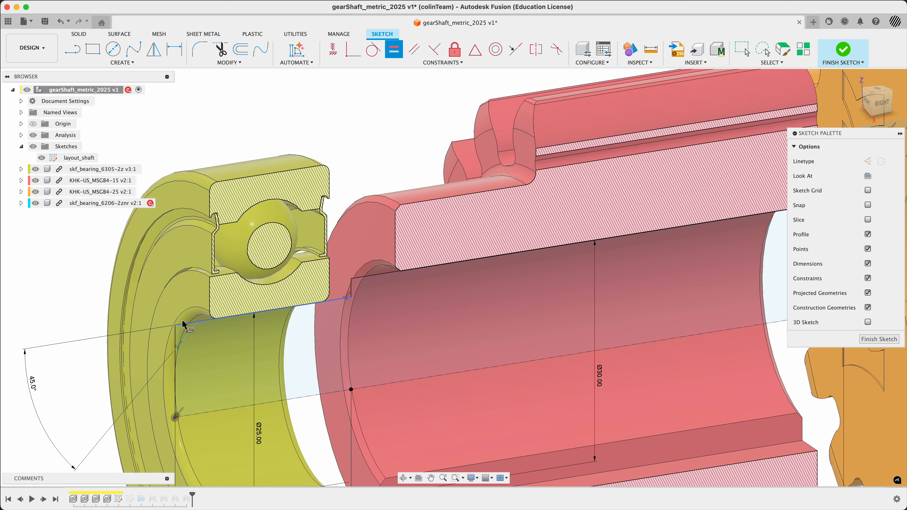
key("d")
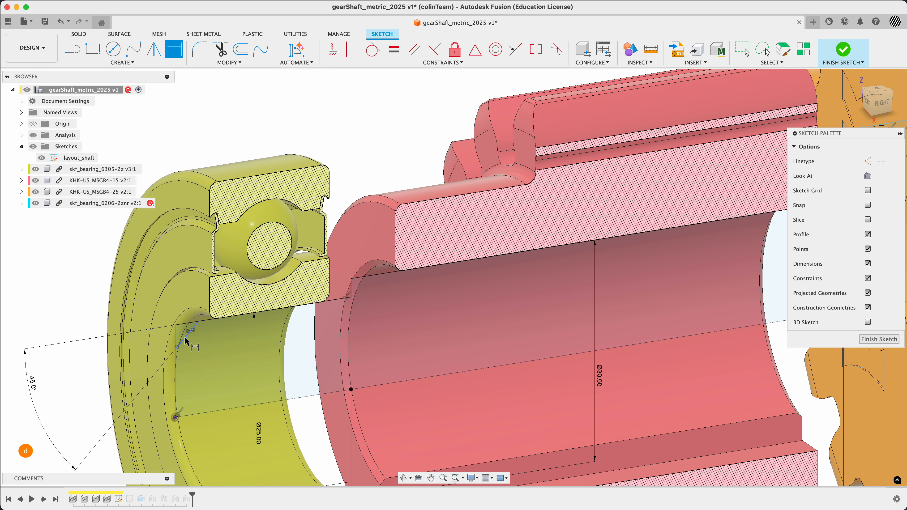
left_click(184, 338)
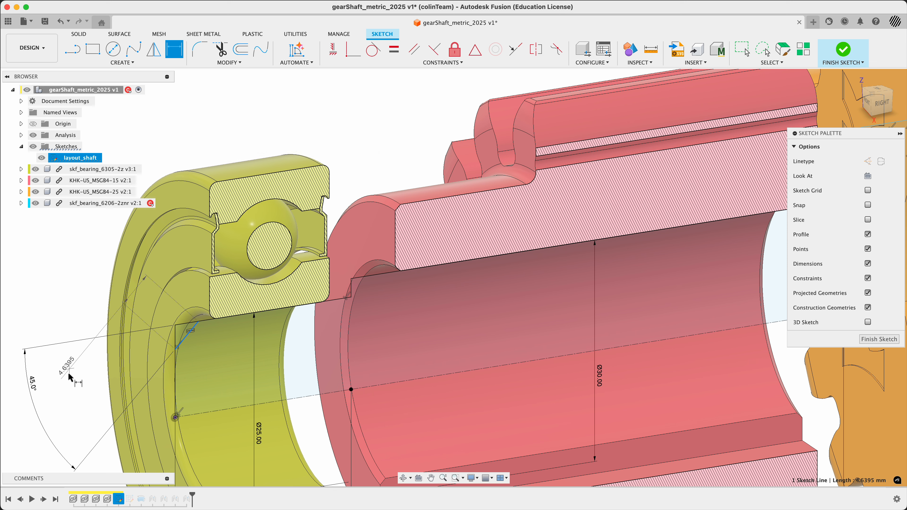
scroll(93, 391, "down", 5)
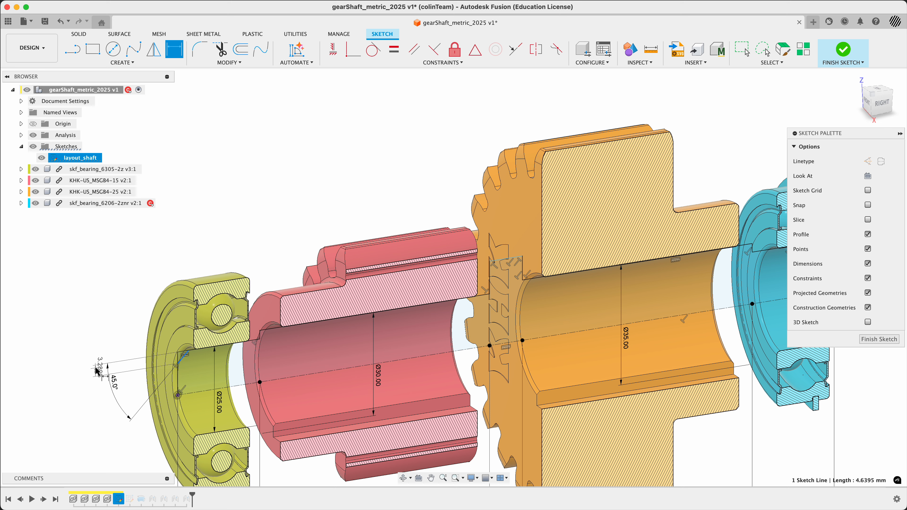
left_click(90, 374)
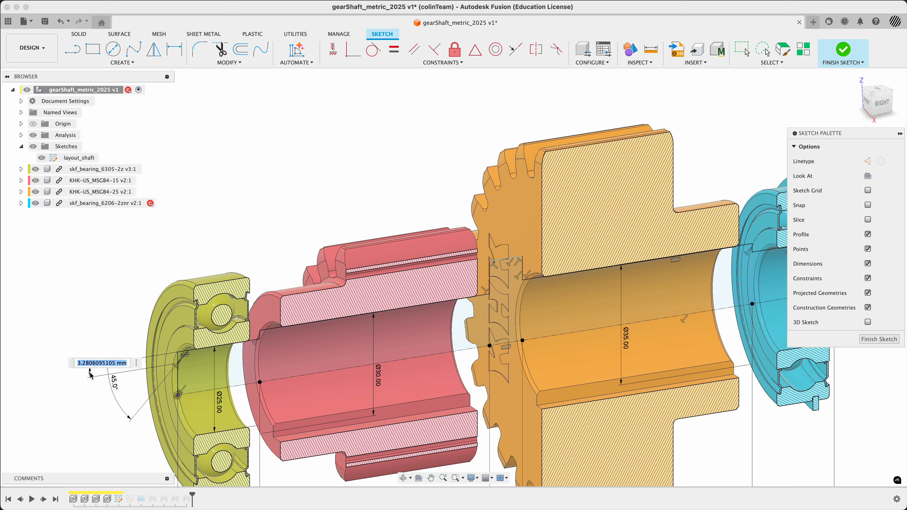
type("2")
key("Return")
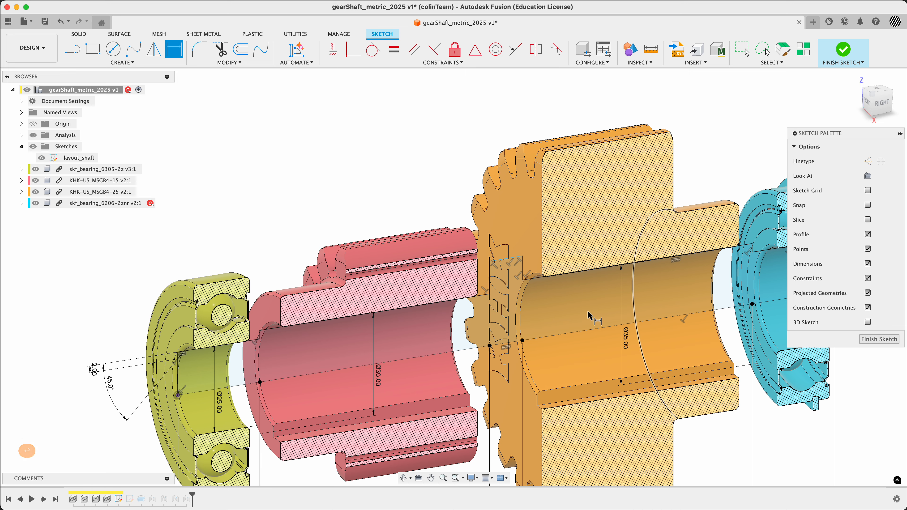
Leave the dimension command and examine the shaft profile across both ends and the raised shoulder between the two gears.
scroll(500, 336, "down", 3)
scroll(722, 277, "up", 5)
scroll(721, 276, "down", 4)
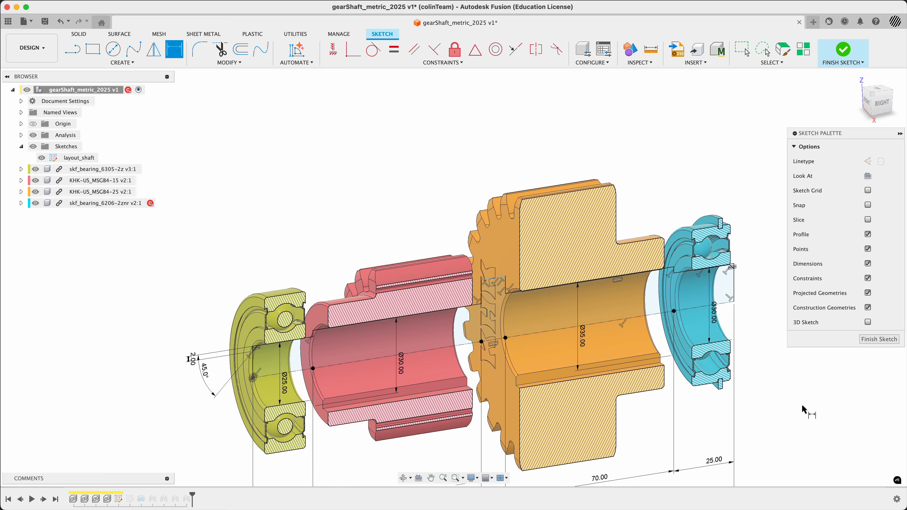
middle_click_drag(810, 406, 649, 404, "shift")
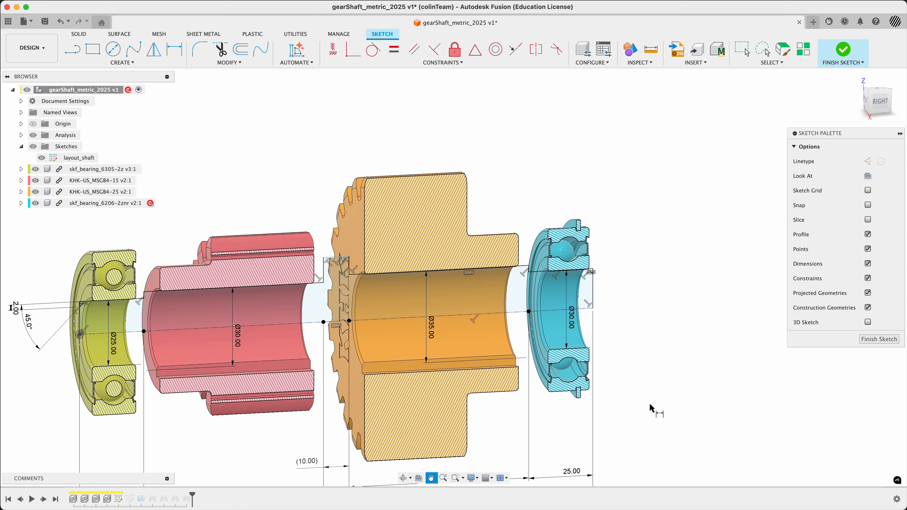
scroll(326, 261, "up", 4)
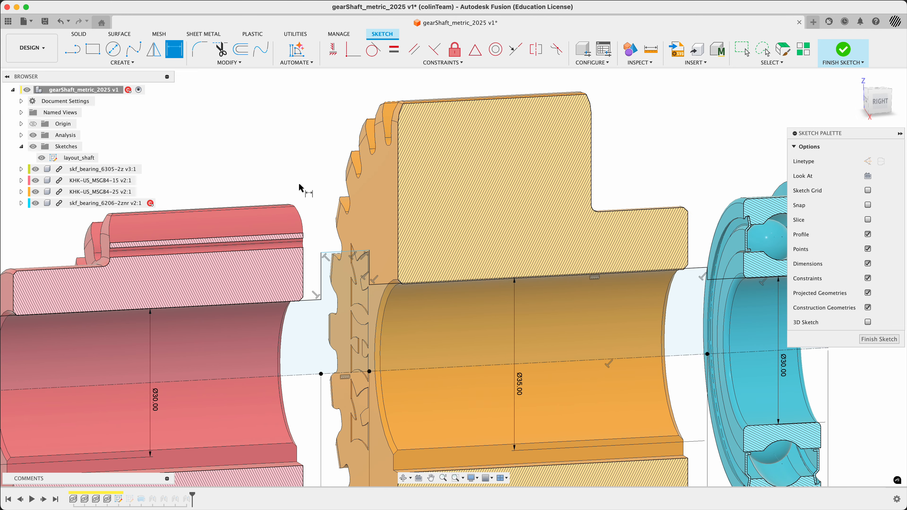
key("Escape")
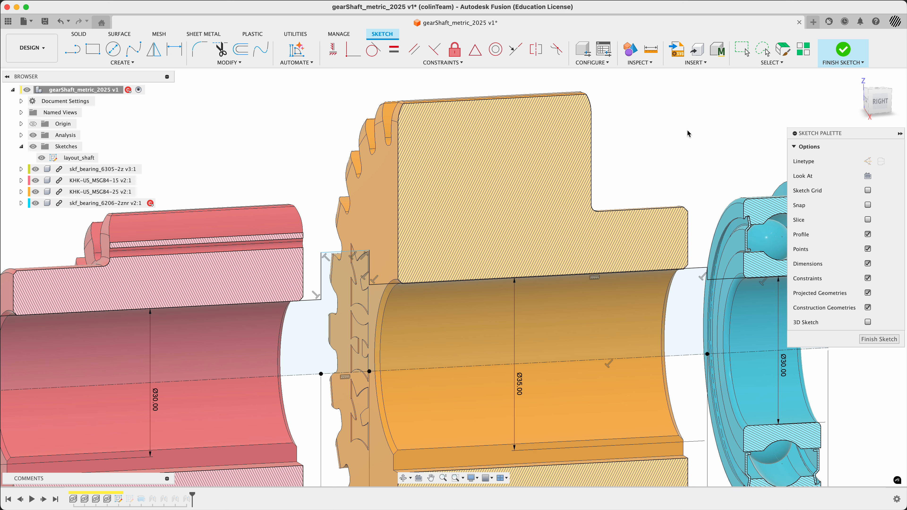
scroll(652, 192, "down", 3)
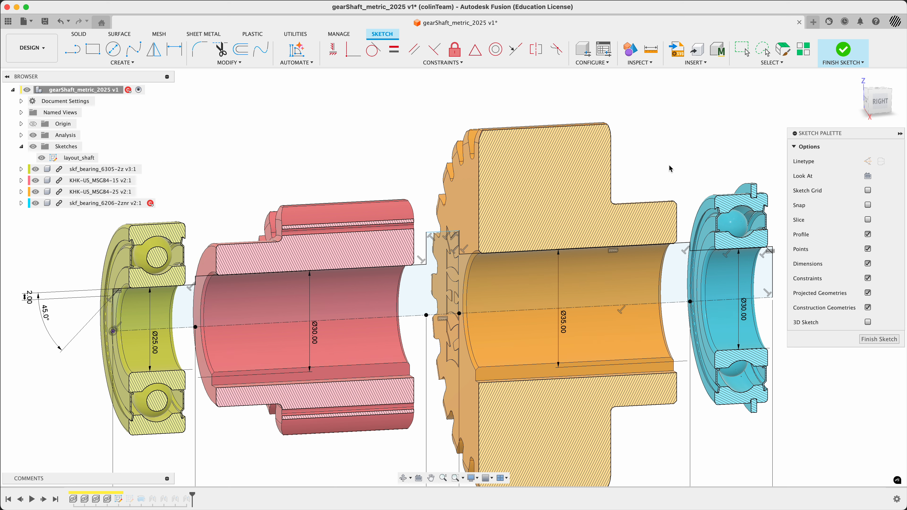
left_click(700, 261)
Switch to the macOS Spotlight search and calculate 30*1.2, followed by 25*1.2.
key("super+space")
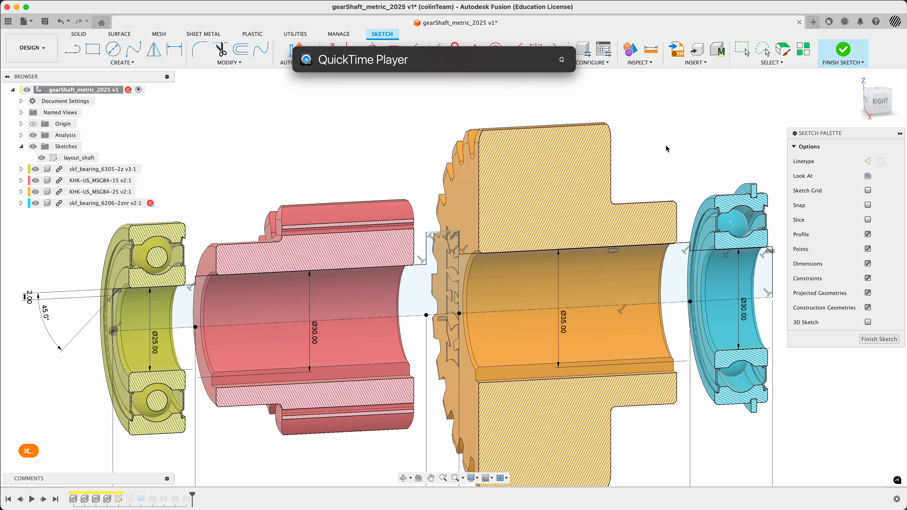
type("30*")
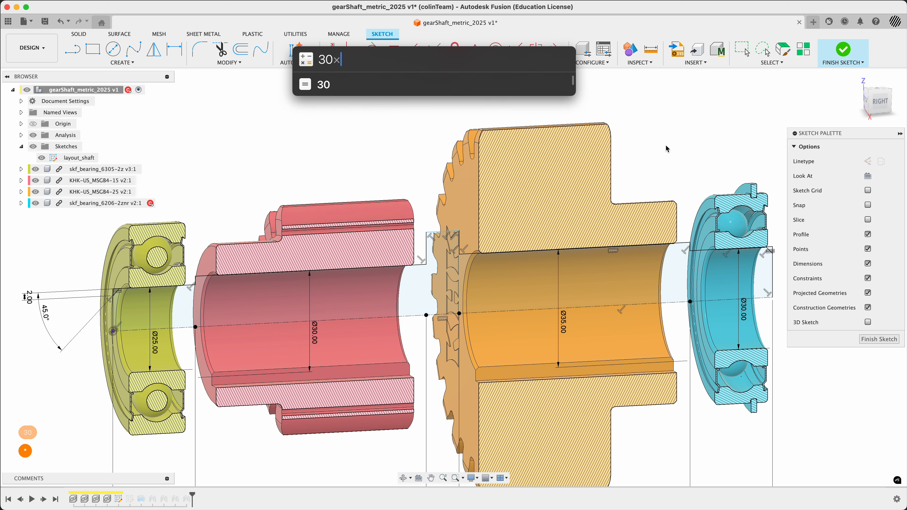
type("1.2")
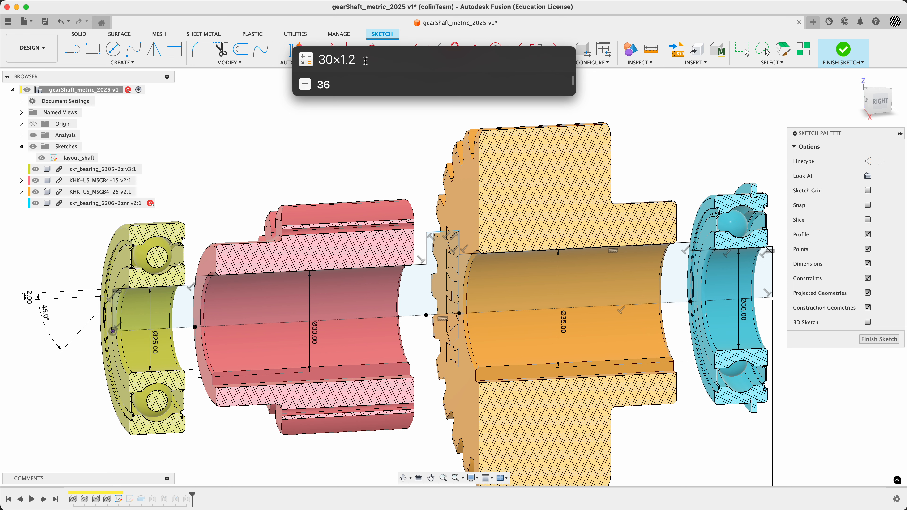
left_click_drag(366, 60, 222, 62)
type("25")
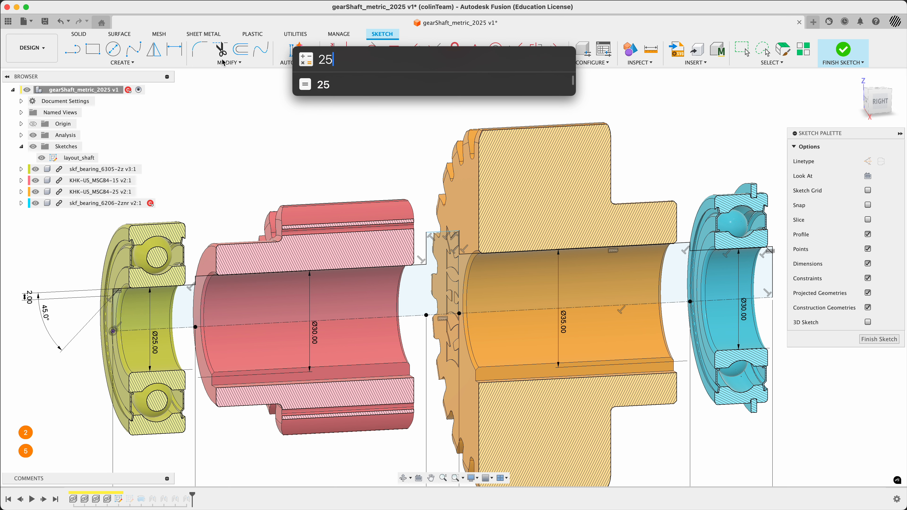
type("*1.2")
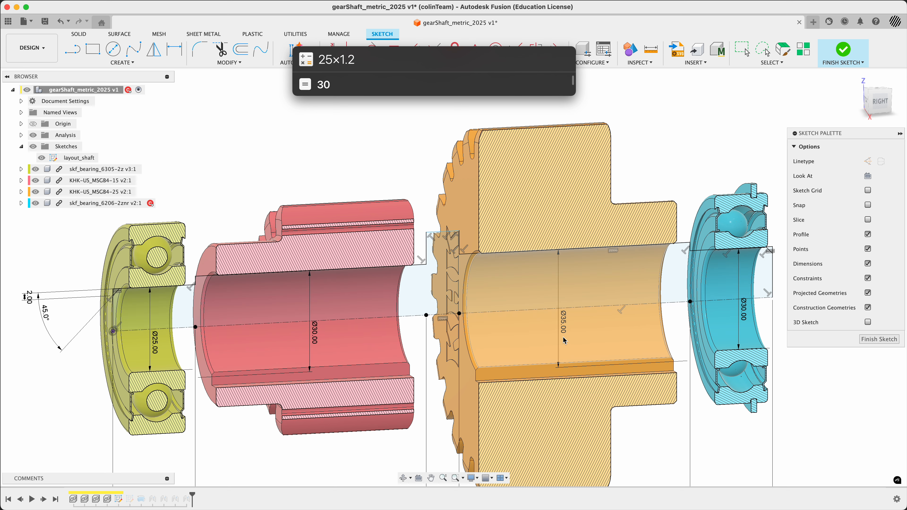
Calculate 35*1.2 in the Spotlight search and copy the result.
left_click_drag(372, 60, 283, 61)
type("3")
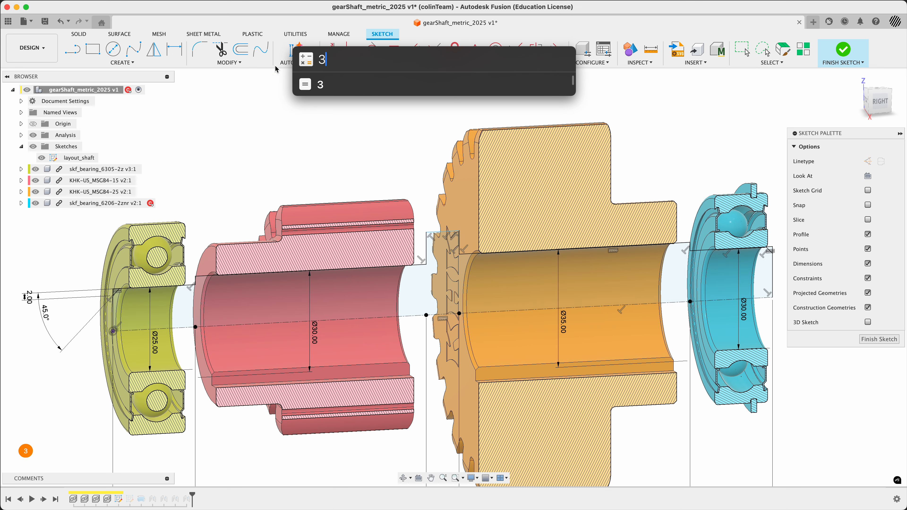
type("5*1.2")
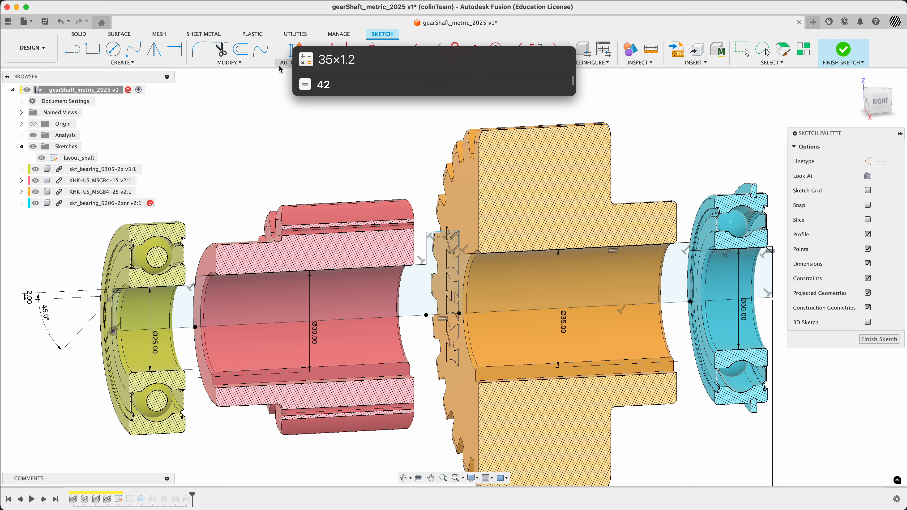
key("super+c")
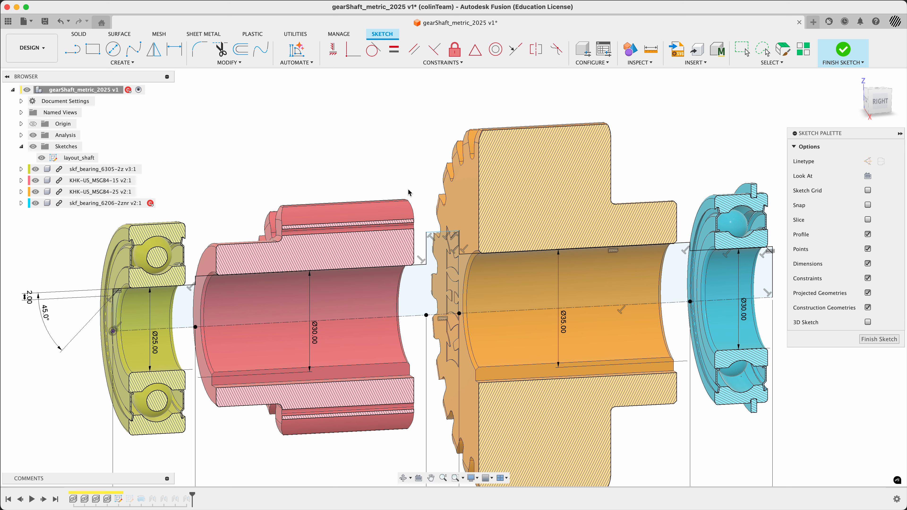
Dimension the shoulder between the two gears as a diameter about the shaft centerline, pasting the copied value of 42 mm.
key("d")
left_click(443, 233)
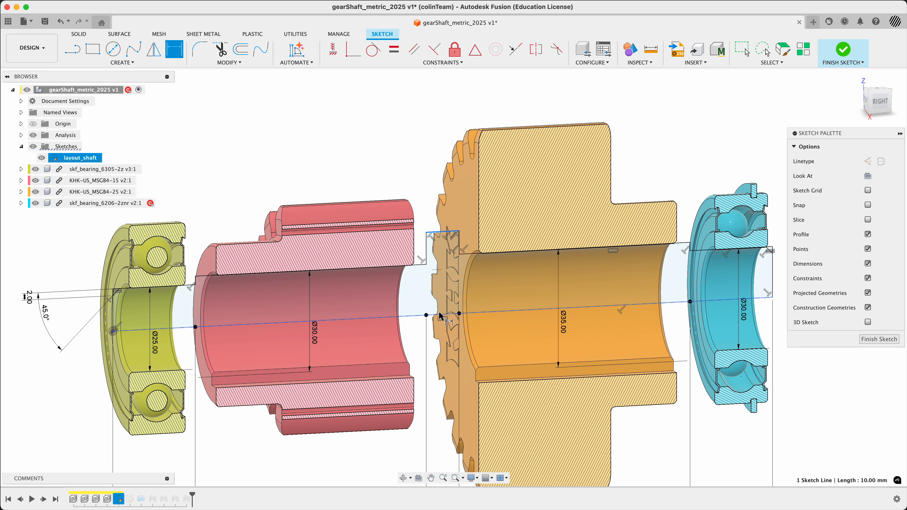
left_click(440, 318)
left_click(437, 306)
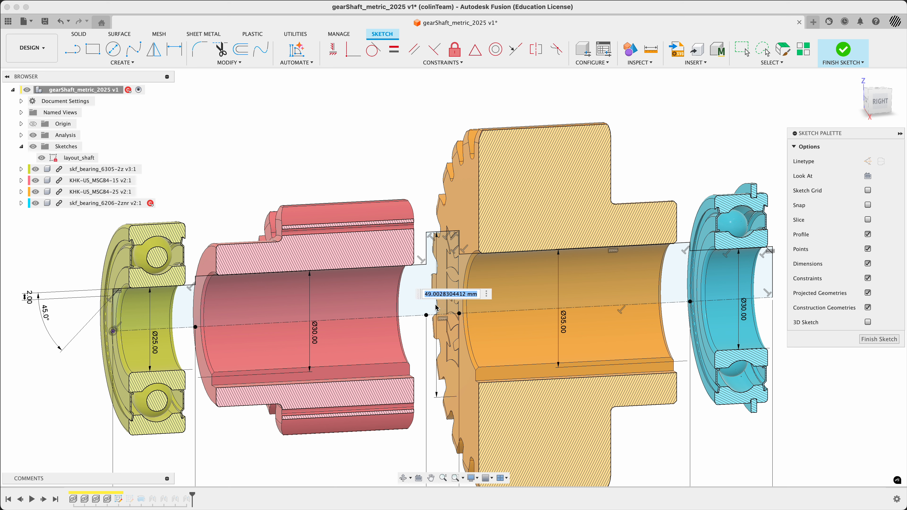
key("super+v")
key("Return")
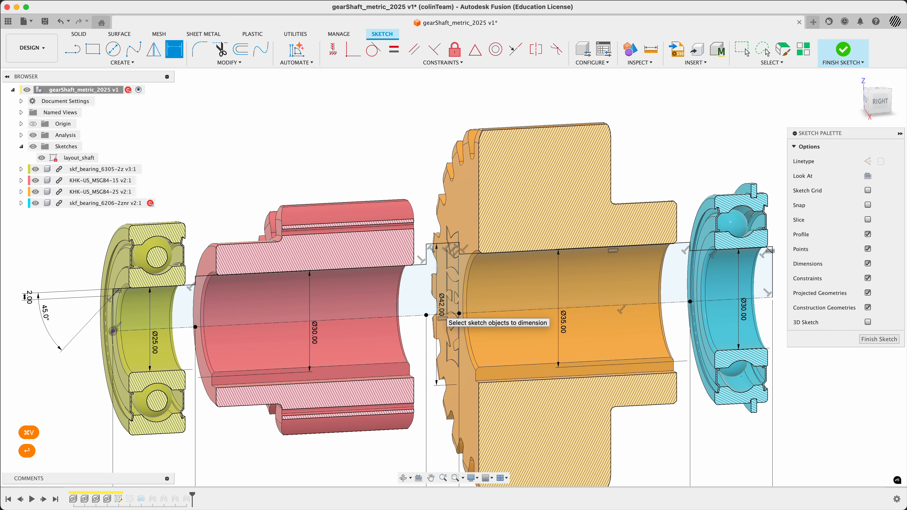
Examine how the shoulder's step height compares with the chamfered edge of the orange gear's bore.
scroll(467, 234, "up", 2)
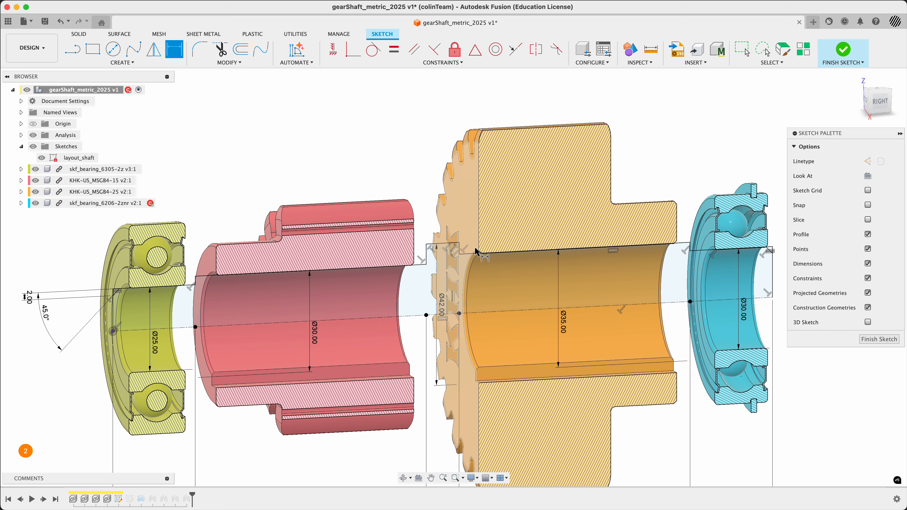
scroll(475, 252, "down", 3)
scroll(496, 281, "up", 1)
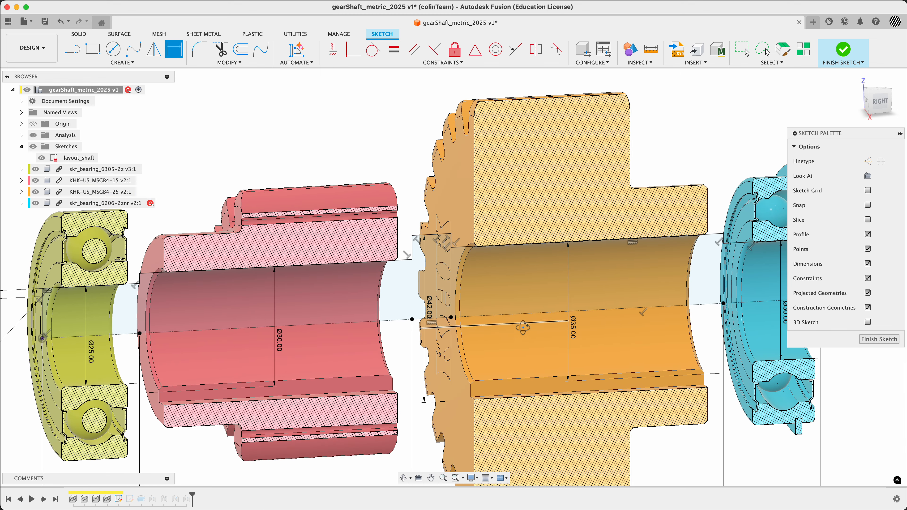
middle_click_drag(524, 326, 499, 302, "shift")
scroll(425, 215, "up", 5)
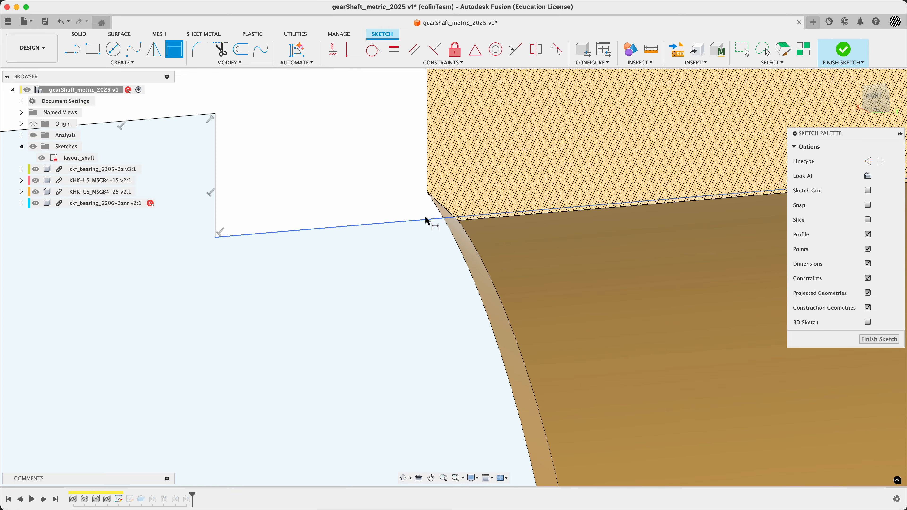
scroll(455, 223, "down", 3)
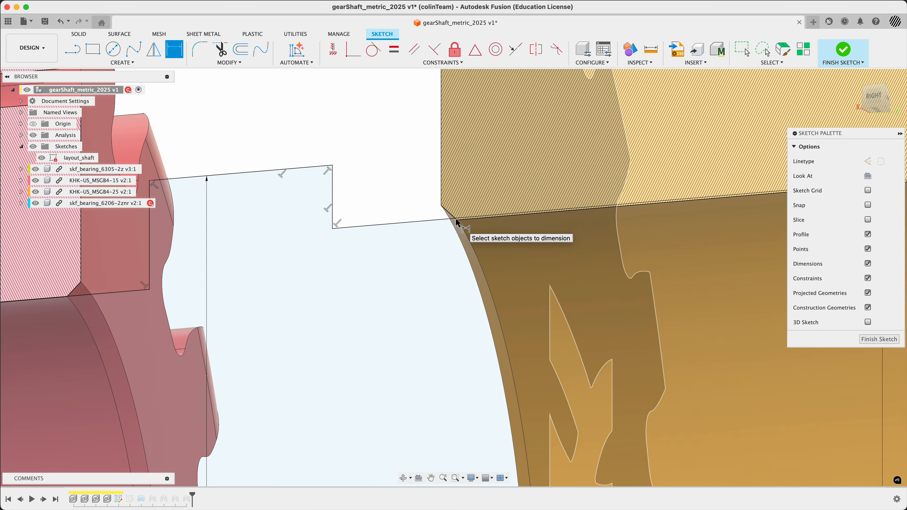
Examine the shaft's shoulder steps against the bore edges of the green bearing, the red gear and the orange gear.
scroll(427, 155, "down", 4)
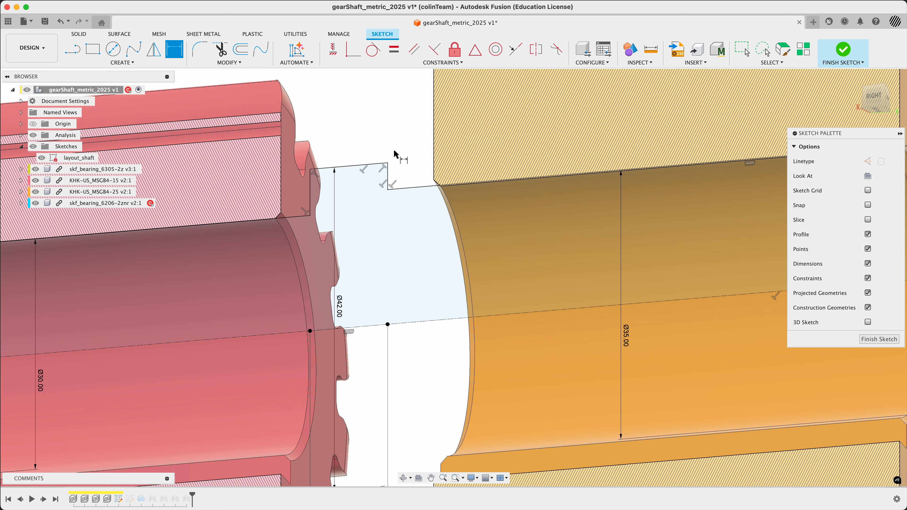
middle_click_drag(384, 142, 429, 159)
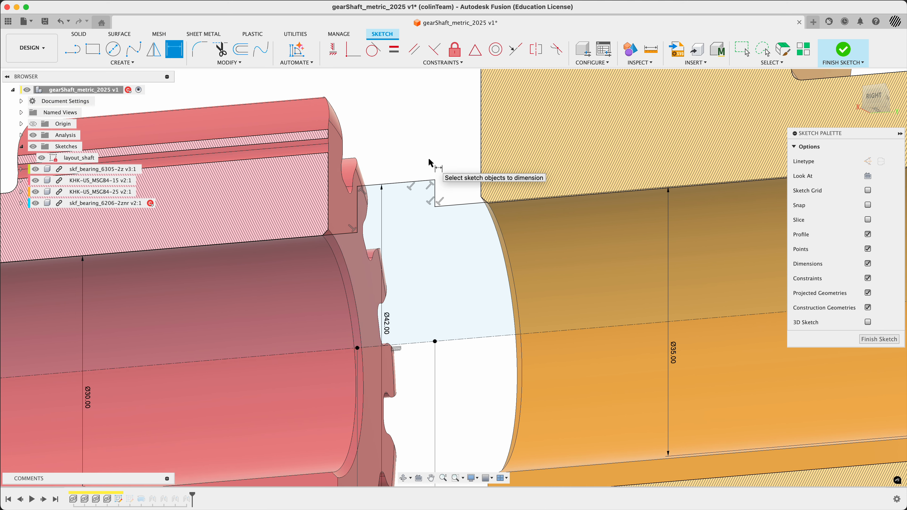
scroll(430, 163, "down", 3)
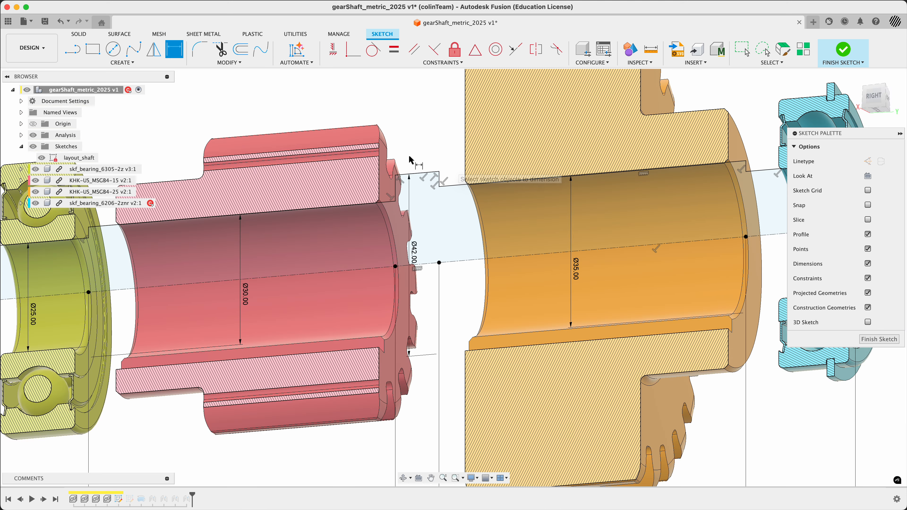
scroll(145, 244, "up", 2)
scroll(145, 244, "up", 5)
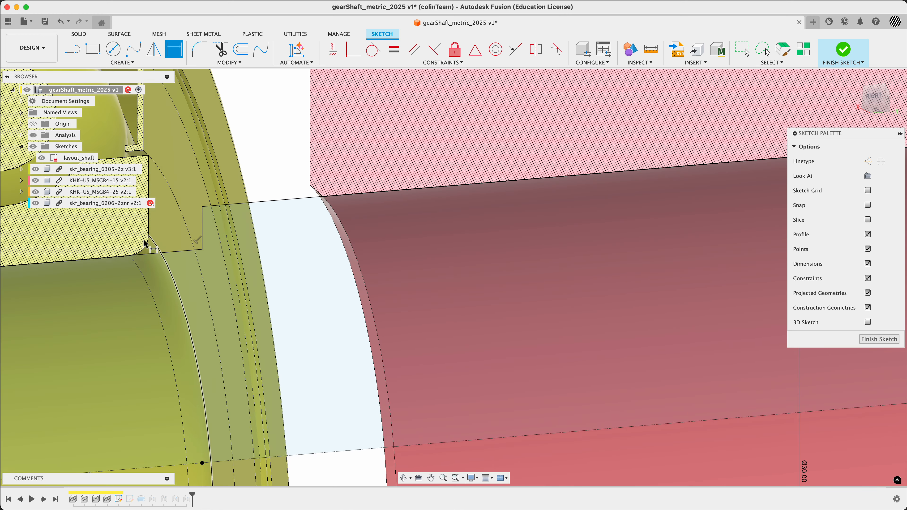
scroll(153, 247, "down", 5)
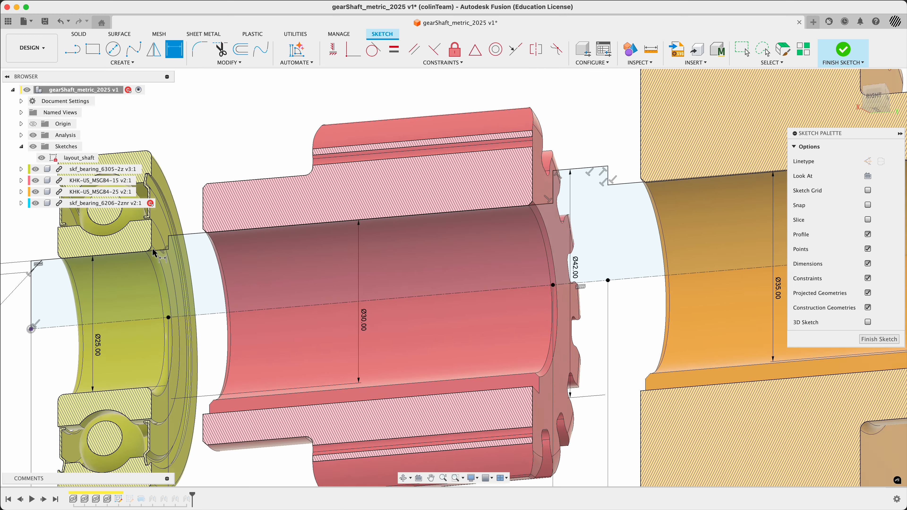
scroll(152, 248, "down", 2)
scroll(464, 201, "up", 3)
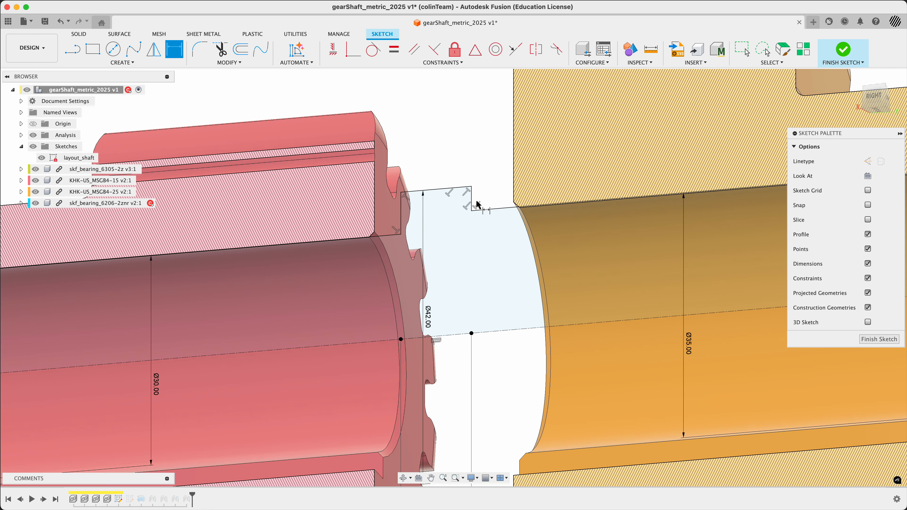
scroll(474, 205, "up", 3)
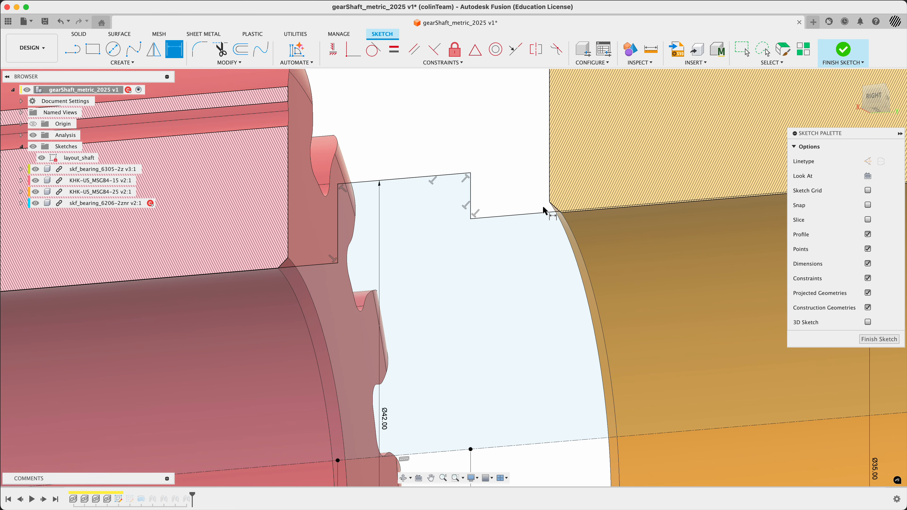
scroll(499, 196, "down", 10)
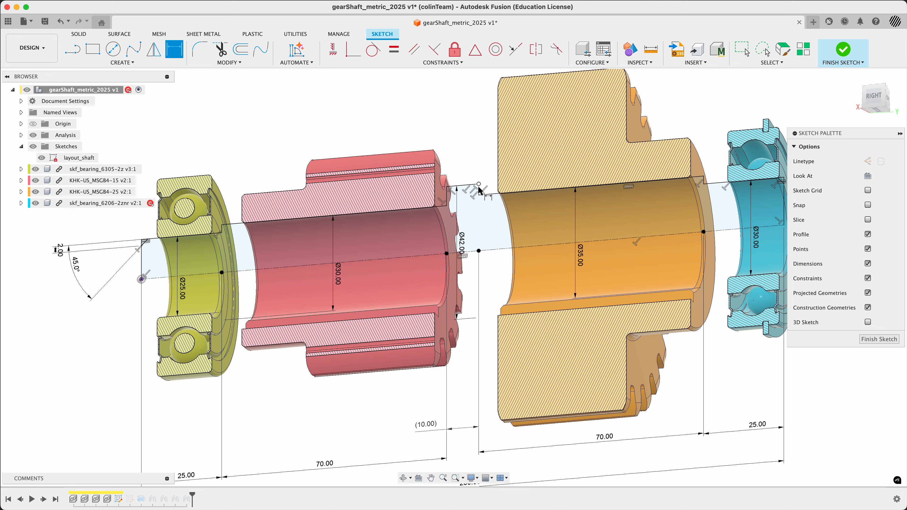
middle_click_drag(479, 190, 480, 197, "shift")
scroll(481, 197, "up", 5)
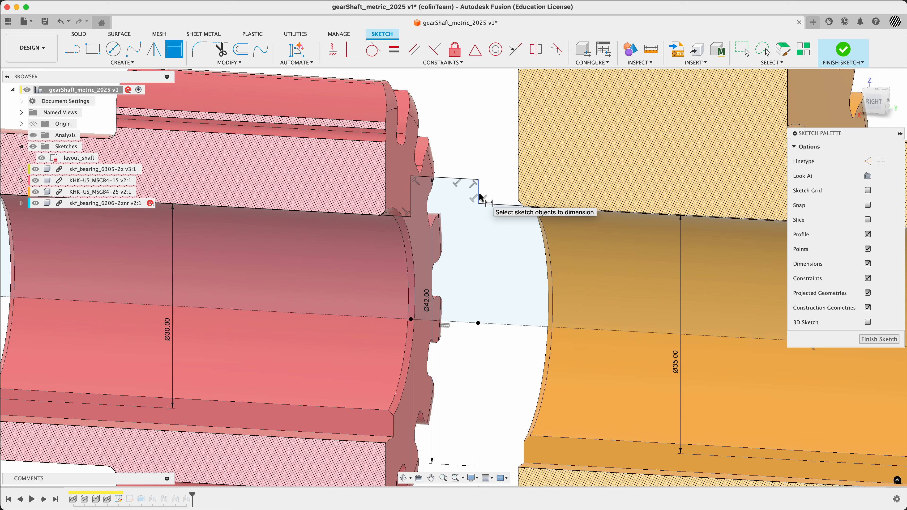
scroll(481, 196, "down", 4)
scroll(480, 197, "down", 2)
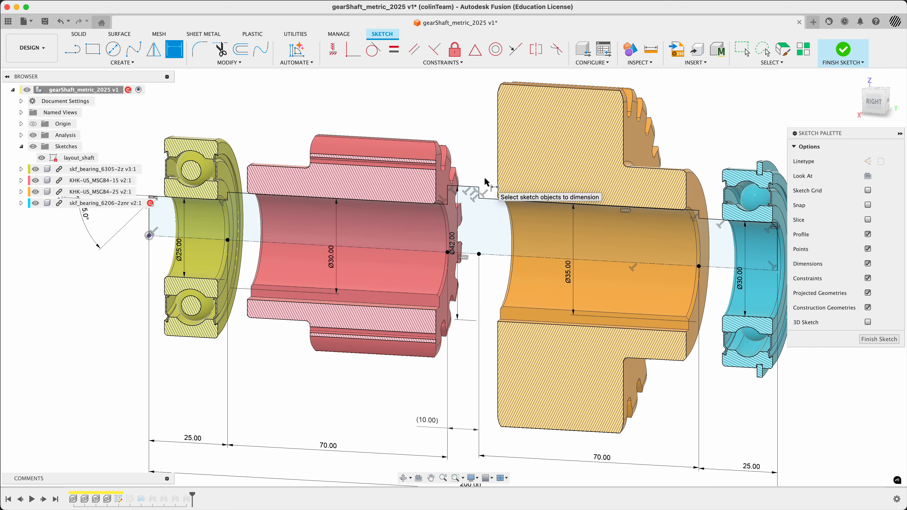
scroll(478, 186, "down", 2)
middle_click_drag(480, 189, 477, 210, "shift")
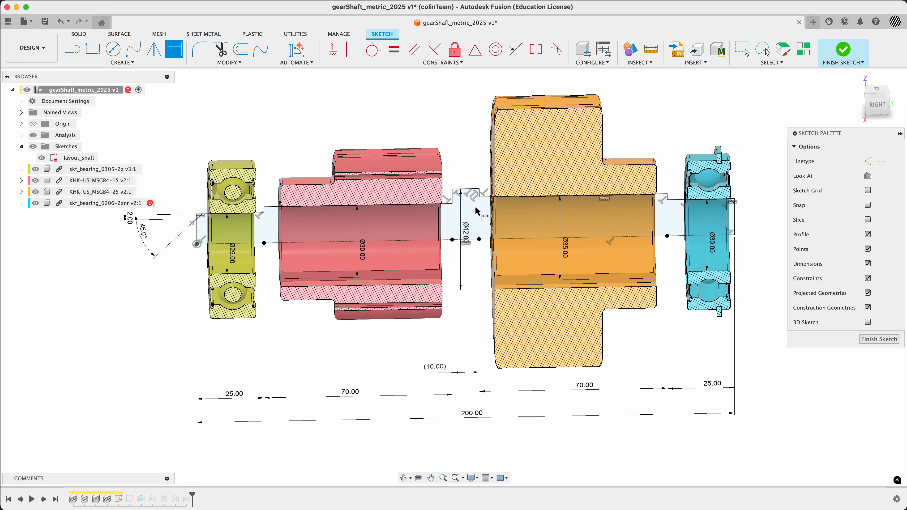
Shift the 42 mm shoulder diameter dimension slightly along the shaft and finish the layout_shaft sketch.
left_click(466, 232)
key("Escape")
key("d")
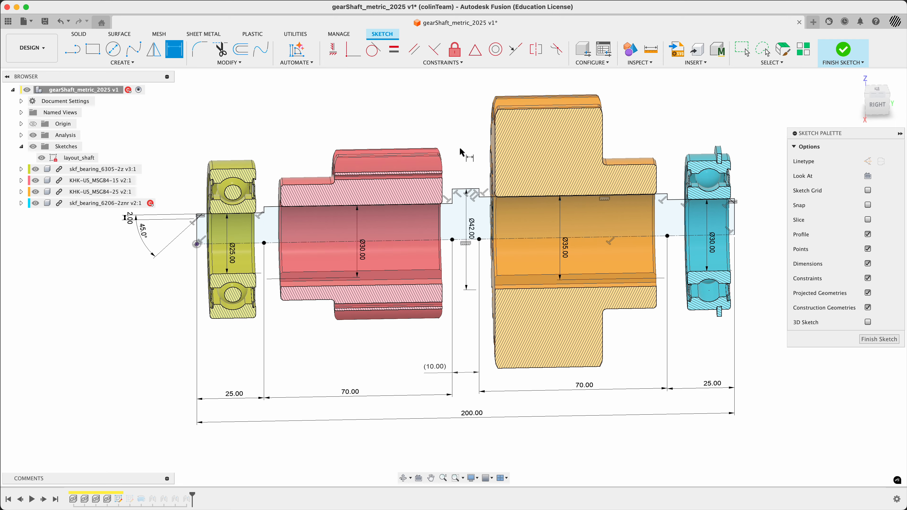
mouse_move(459, 166)
middle_mouse_down("shift")
mouse_move(461, 134)
mouse_move(487, 135)
mouse_move(486, 154)
mouse_move(457, 168)
mouse_move(472, 179)
mouse_move(473, 168)
middle_mouse_up("shift")
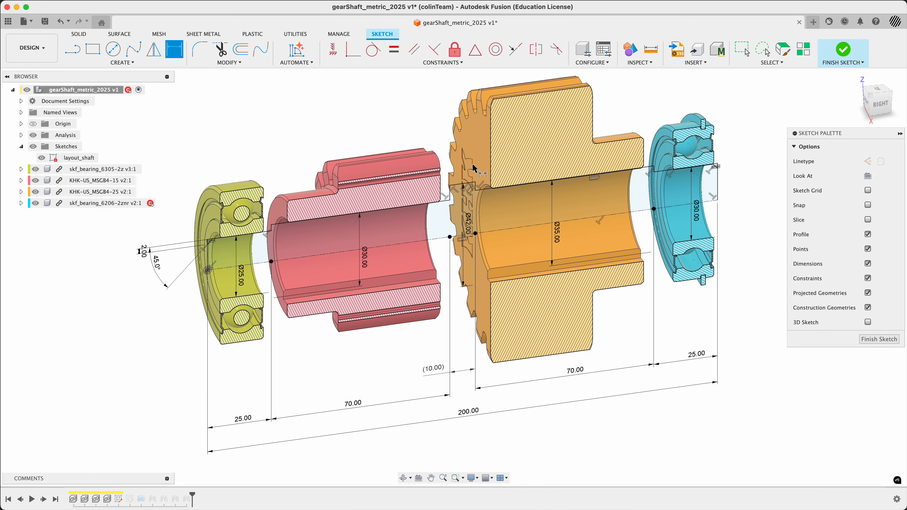
scroll(476, 190, "up", 5)
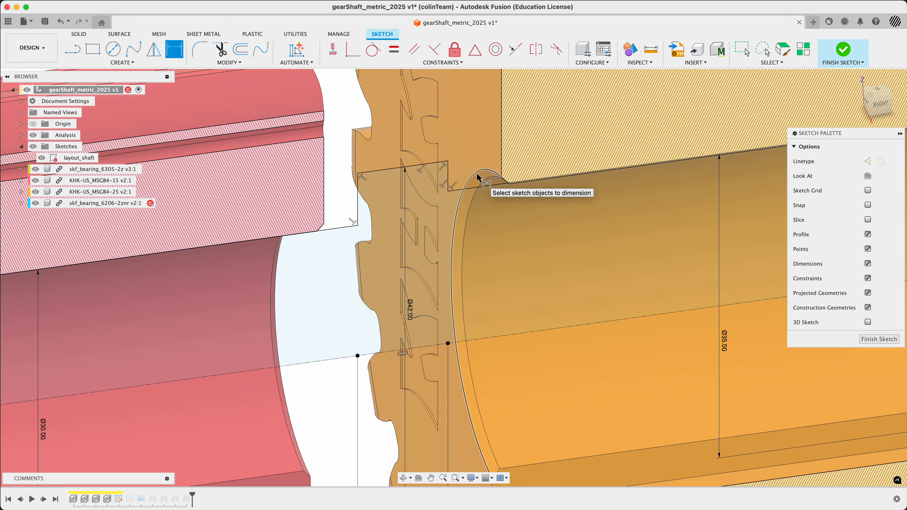
scroll(479, 177, "down", 10)
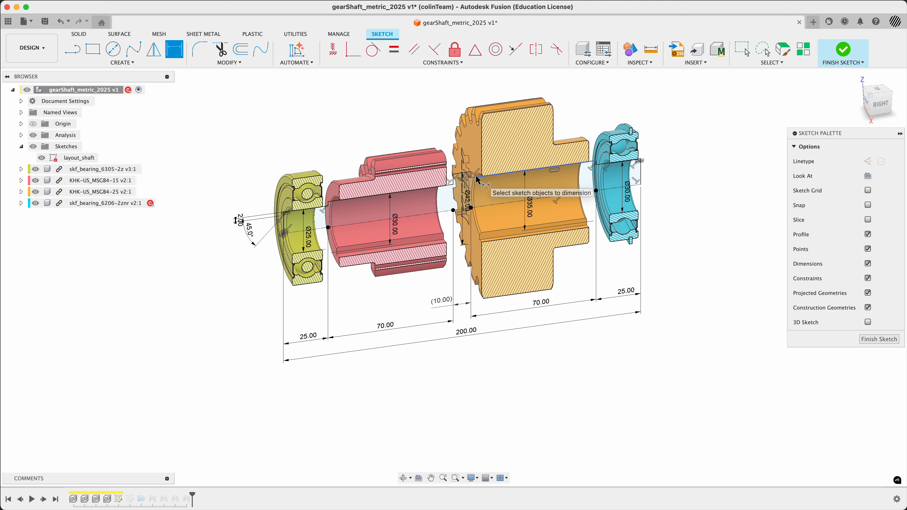
left_click(875, 339)
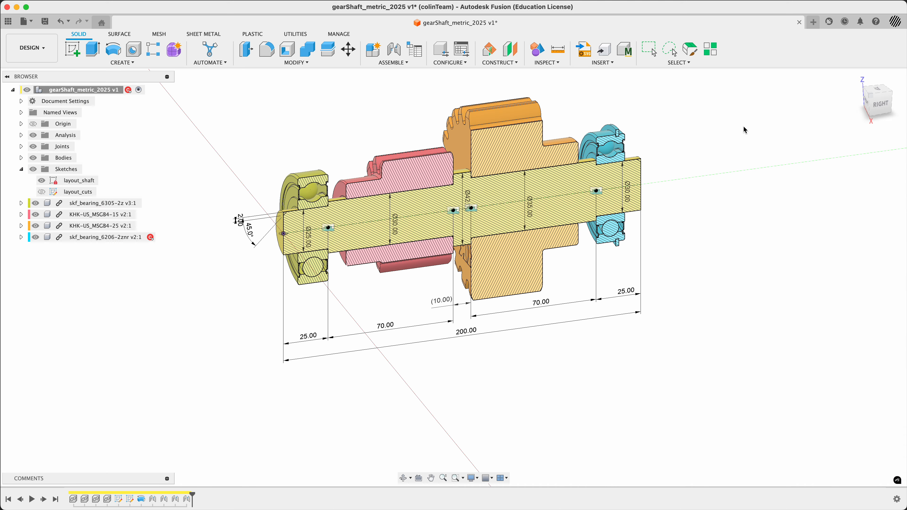
Reopen the layout_shaft sketch to inspect the shoulder at the orange gear's bore chamfer, exit it and compare with the solid section.
left_click(120, 500)
double_click(120, 500)
scroll(405, 168, "up", 10)
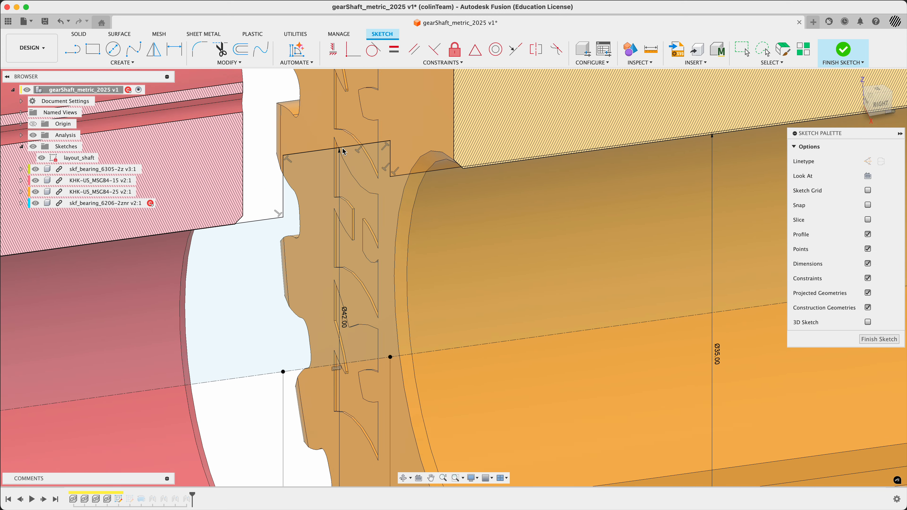
scroll(583, 178, "up", 8)
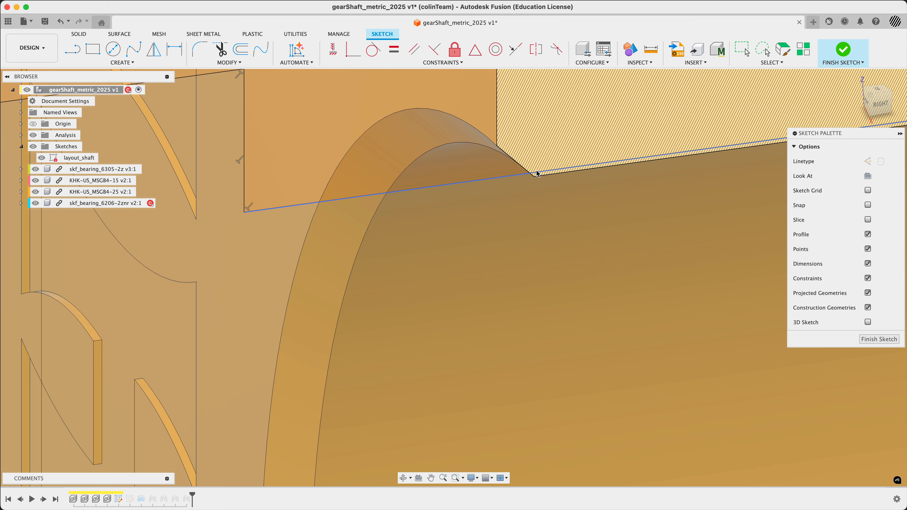
scroll(538, 174, "down", 5)
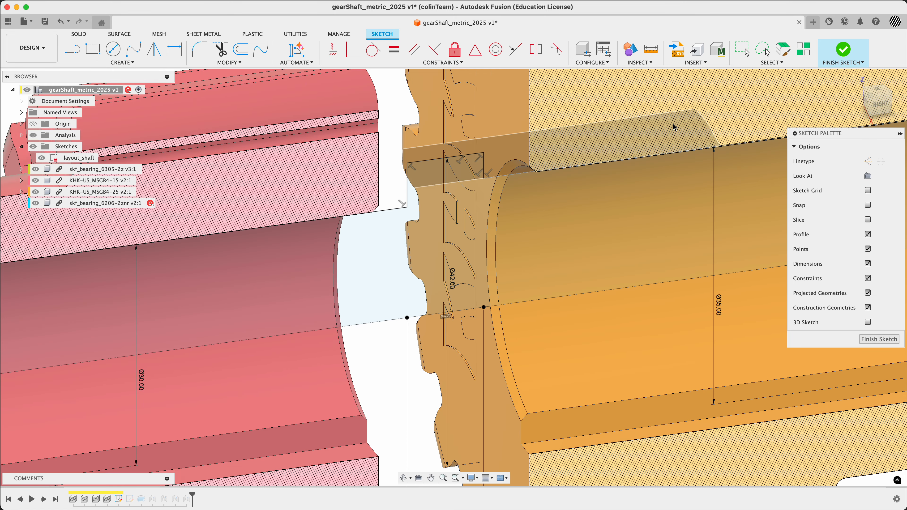
left_click(844, 56)
scroll(495, 187, "up", 5)
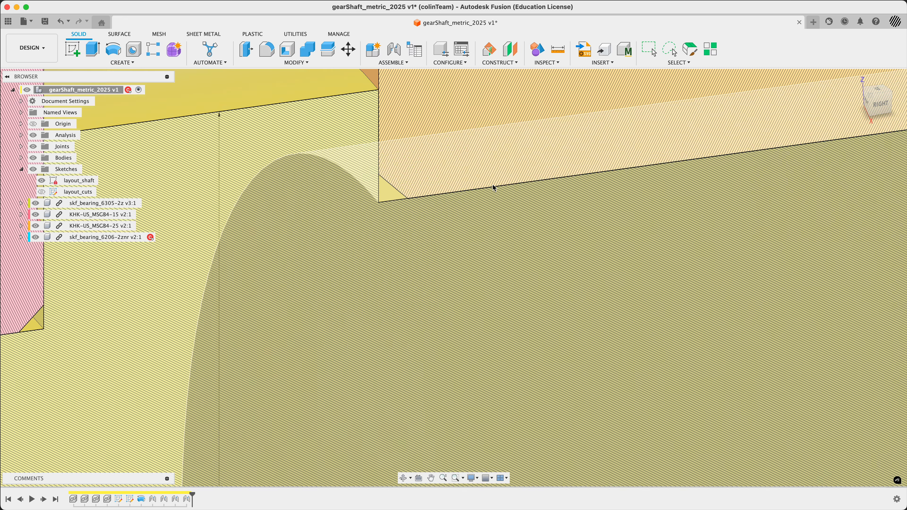
scroll(396, 230, "down", 10)
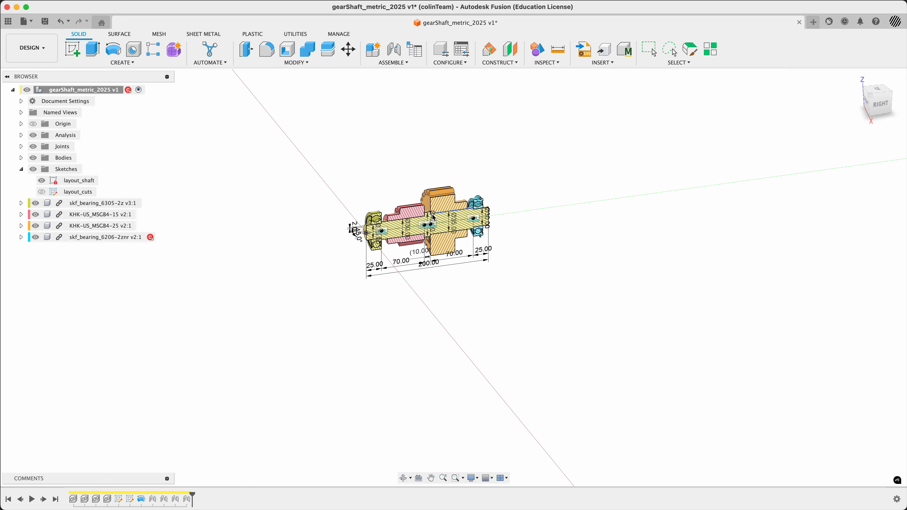
View the assembly squarely from the right side and centre the 10 mm reference dimension's text between its extension lines.
middle_click_drag(499, 258, 506, 247, "shift")
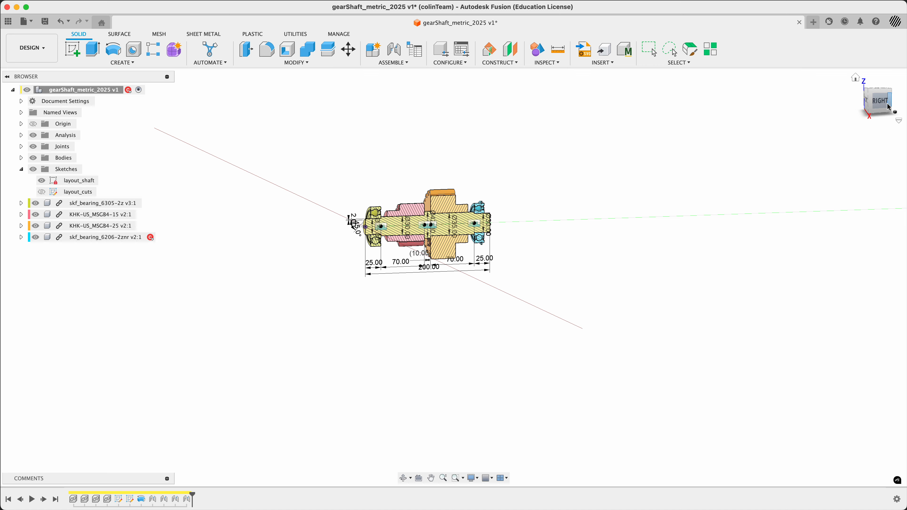
left_click(871, 111)
scroll(443, 261, "up", 5)
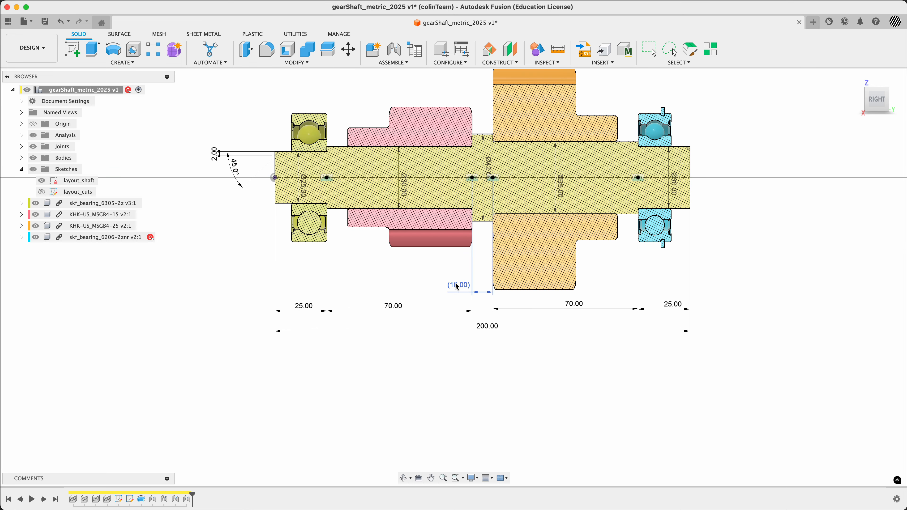
left_click_drag(463, 293, 482, 295)
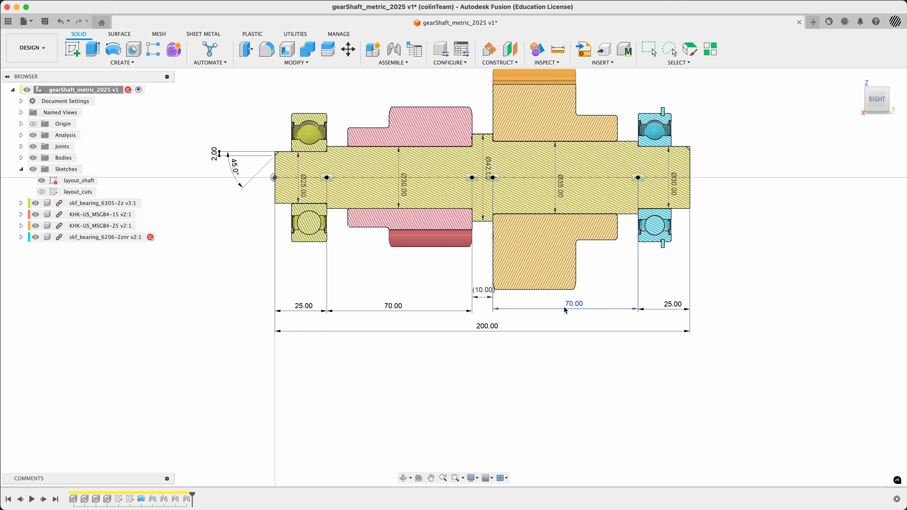
Edit the shaft's revolve feature, replacing its profile selection with only the main half-section so the chamfer corners are excluded.
middle_click_drag(716, 233, 767, 182, "shift")
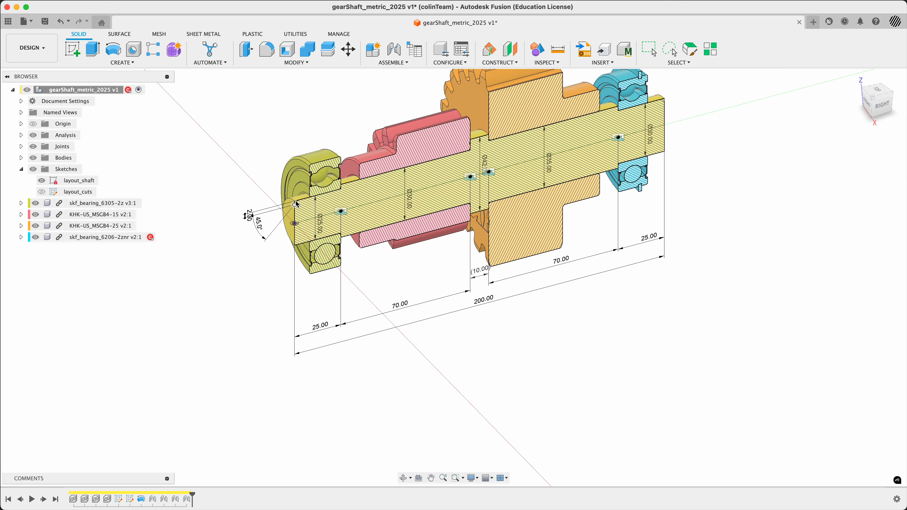
double_click(142, 500)
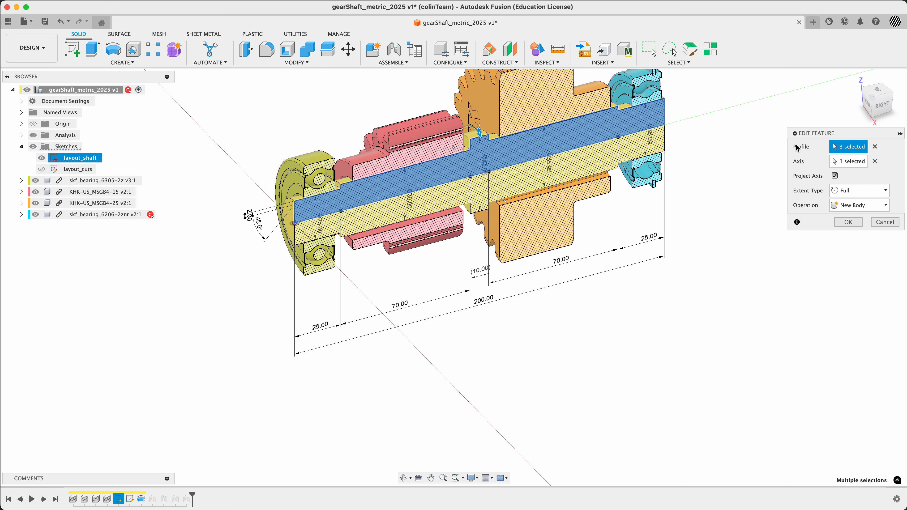
left_click(875, 148)
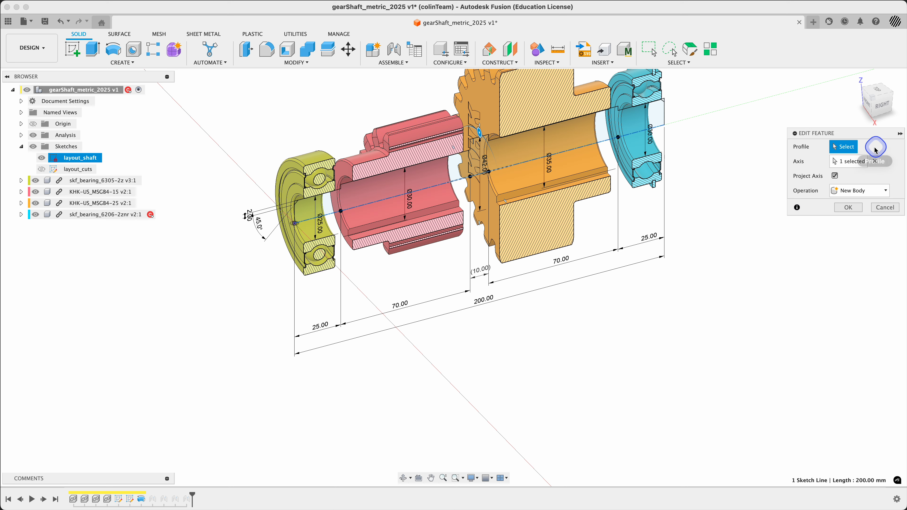
left_click(579, 150)
left_click(849, 207)
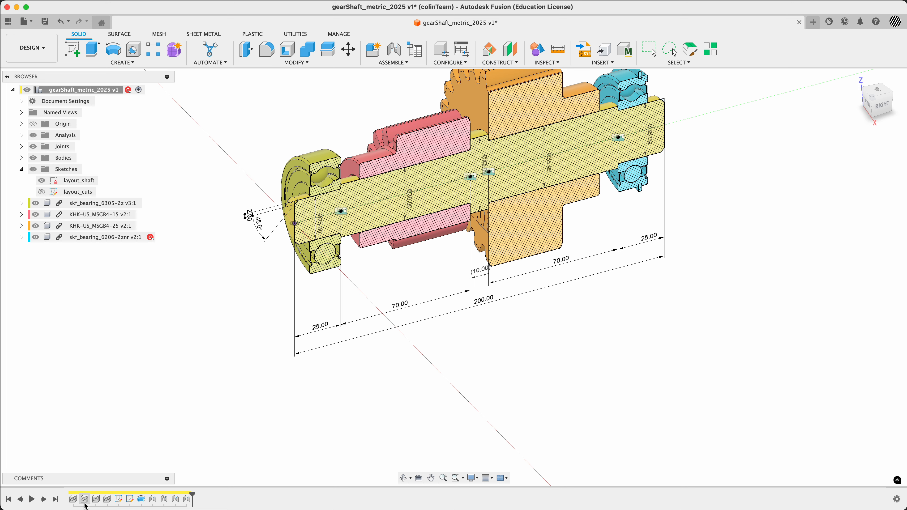
Inspect the chamfered shaft end at the green bearing, restore the home view and collapse the Sketches folder.
scroll(289, 250, "up", 10)
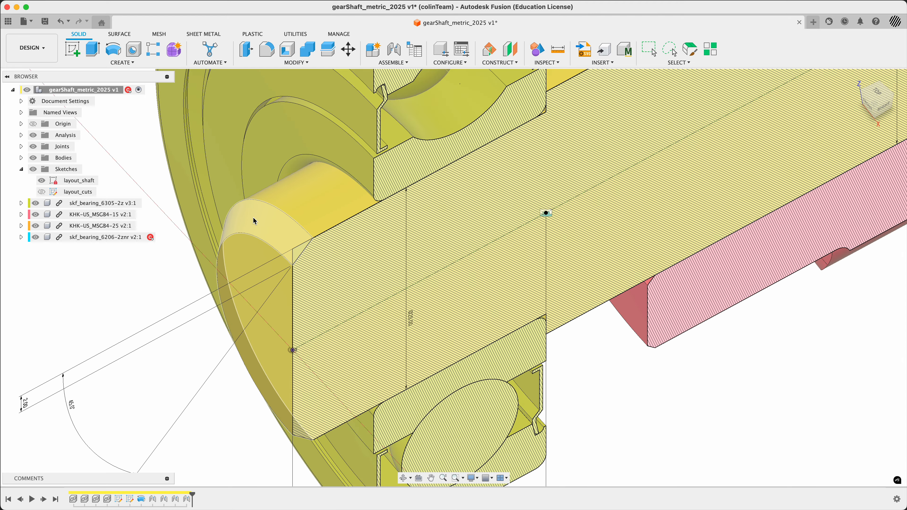
scroll(286, 229, "down", 10)
mouse_move(484, 304)
middle_mouse_down("shift")
mouse_move(452, 295)
mouse_move(450, 280)
mouse_move(483, 291)
middle_mouse_up("shift")
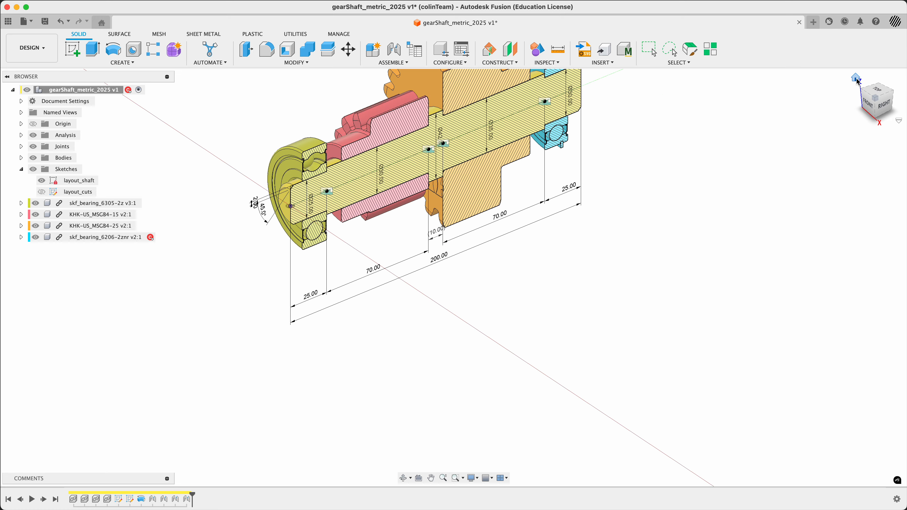
left_click(856, 79)
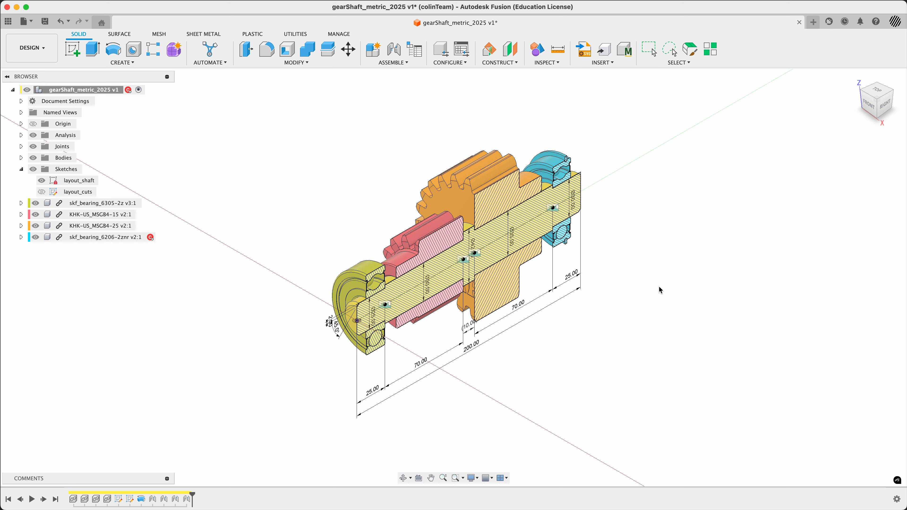
left_click(21, 169)
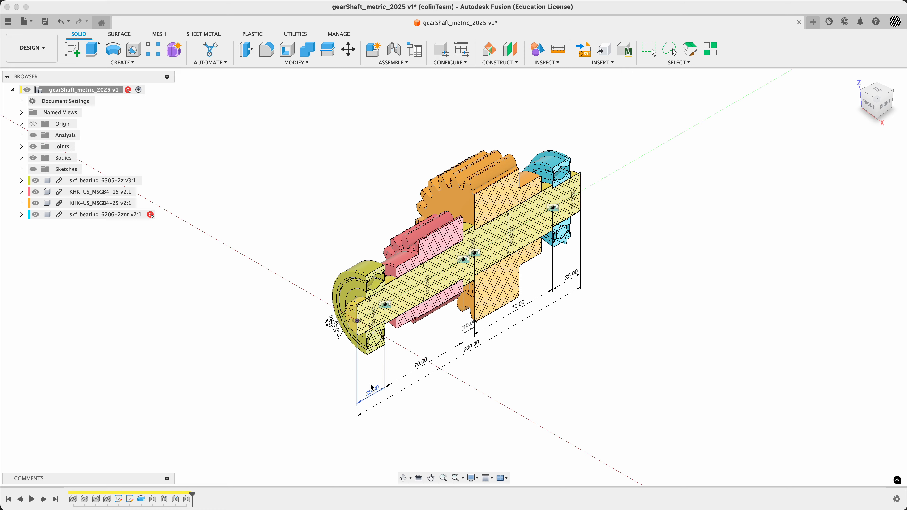
scroll(361, 293, "up", 8)
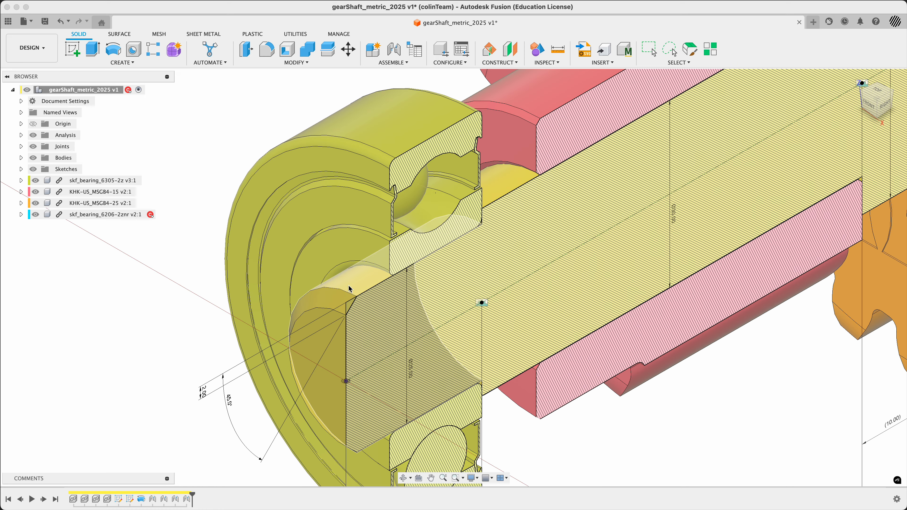
scroll(351, 285, "down", 10)
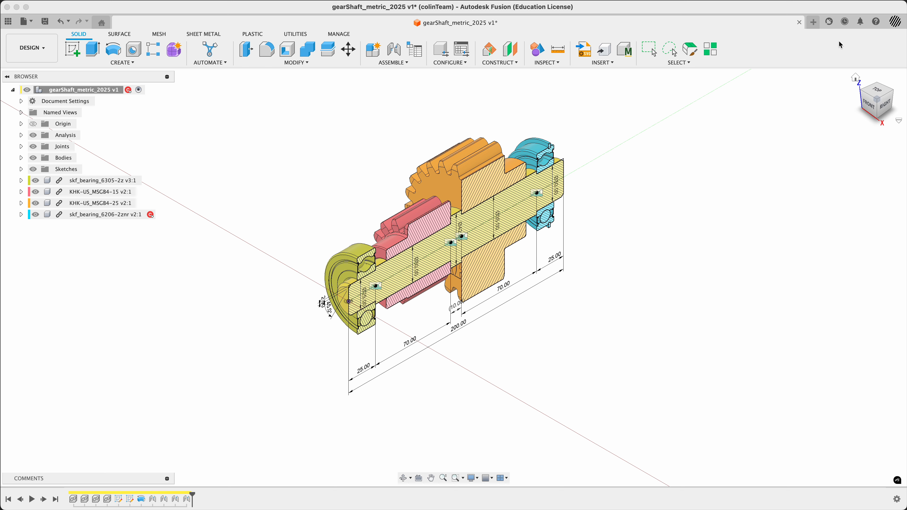
scroll(704, 210, "up", 2)
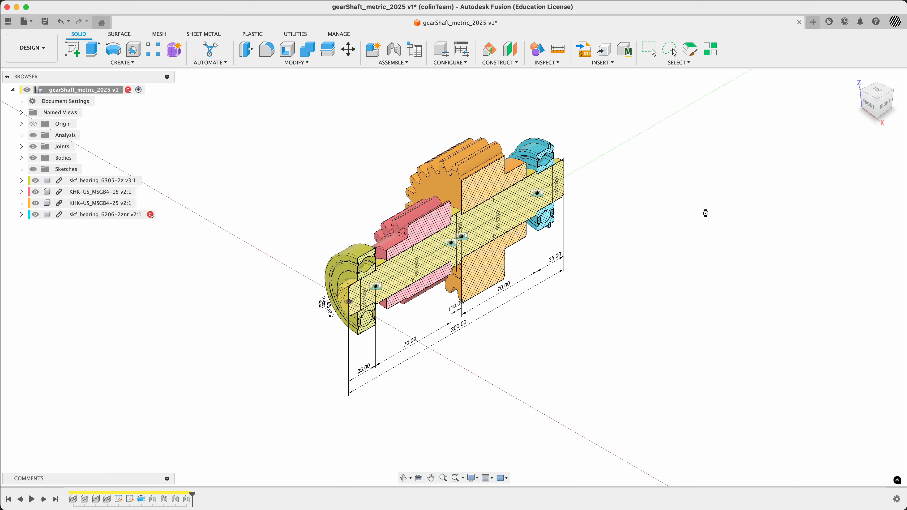